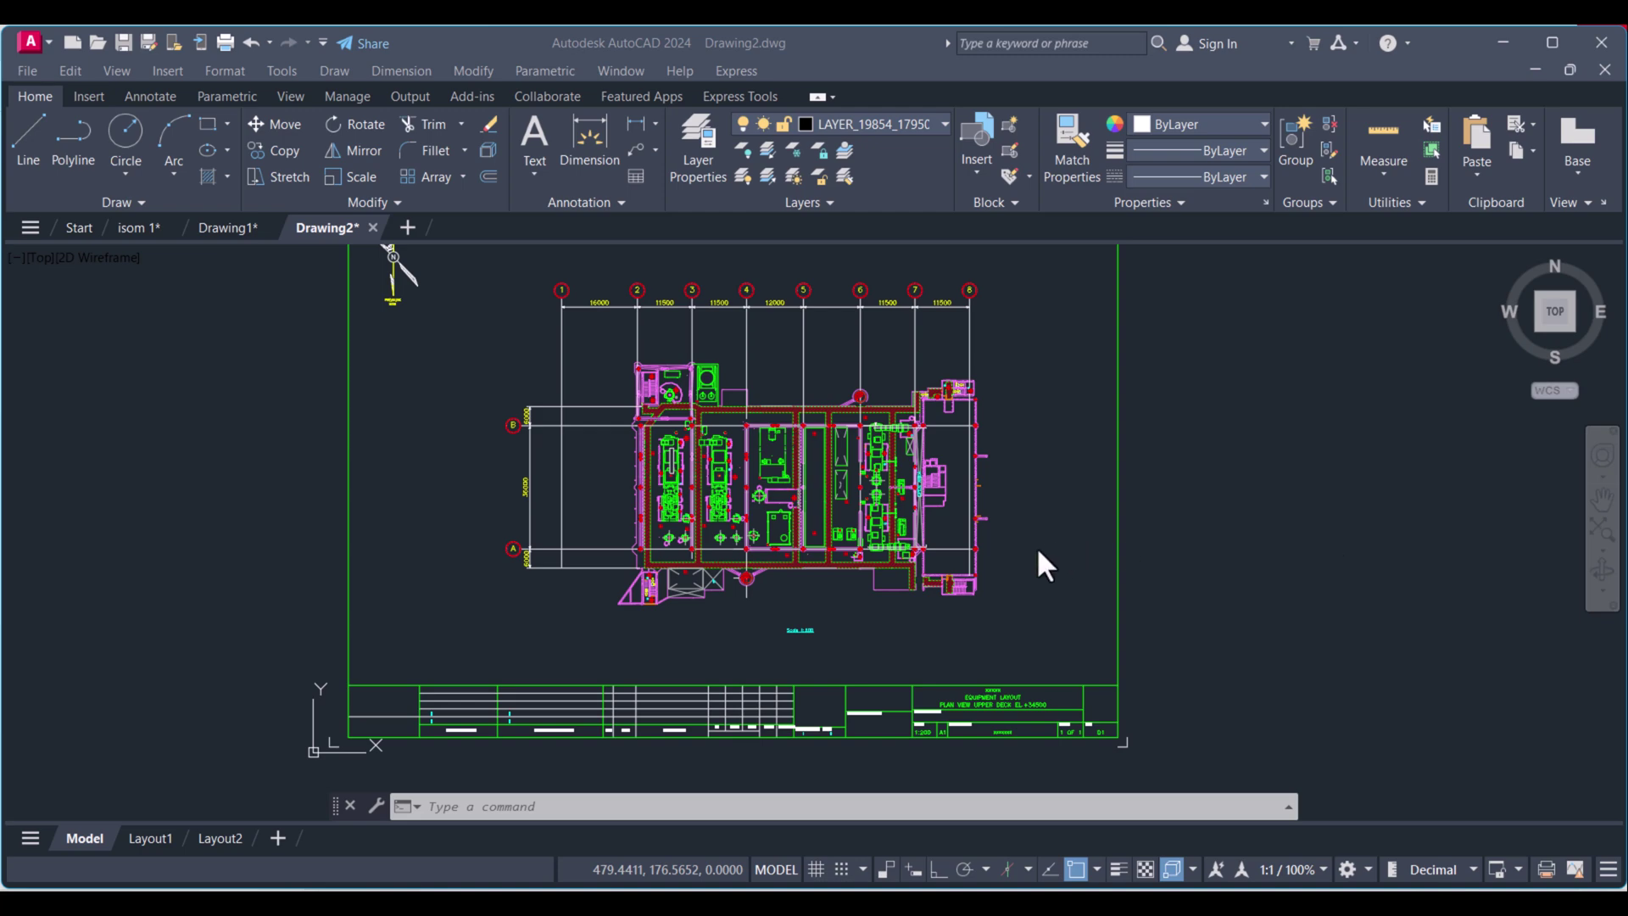
{"action": "scroll", "coordinate": [772, 561], "scroll_direction": "up", "scroll_amount": 2}
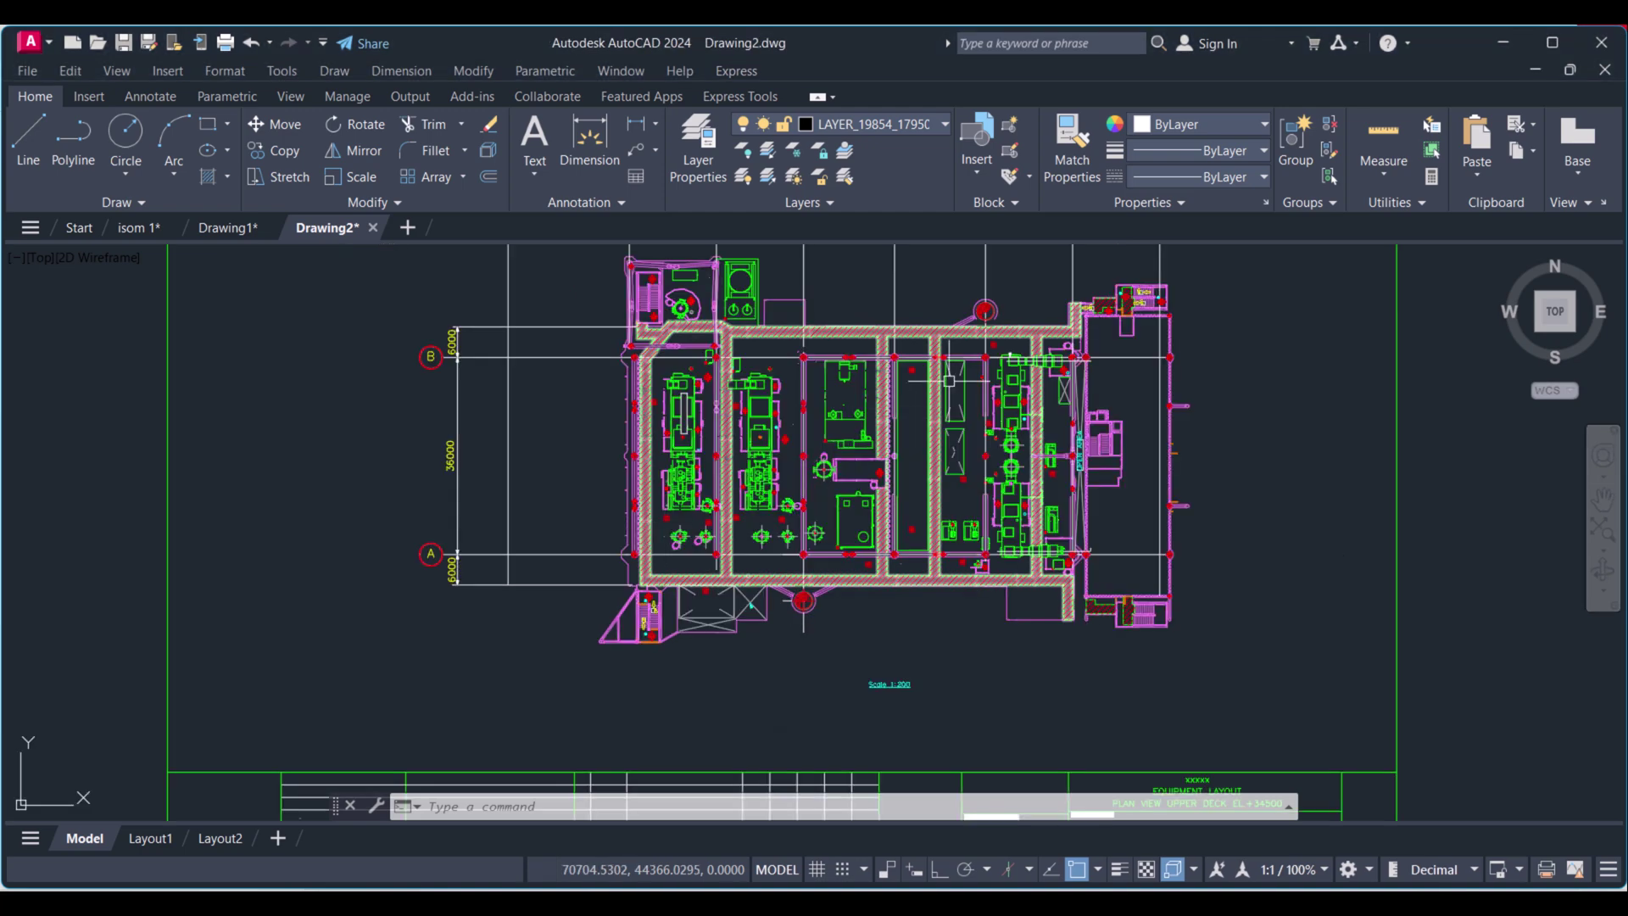
{"action": "scroll", "coordinate": [993, 390], "scroll_direction": "down", "scroll_amount": 2}
Pan across the equipment plan in model space to frame the whole sheet and title block
{"action": "middle_click_drag", "start_coordinate": [993, 390], "coordinate": [862, 474]}
{"action": "scroll", "coordinate": [618, 600], "scroll_direction": "up", "scroll_amount": 4}
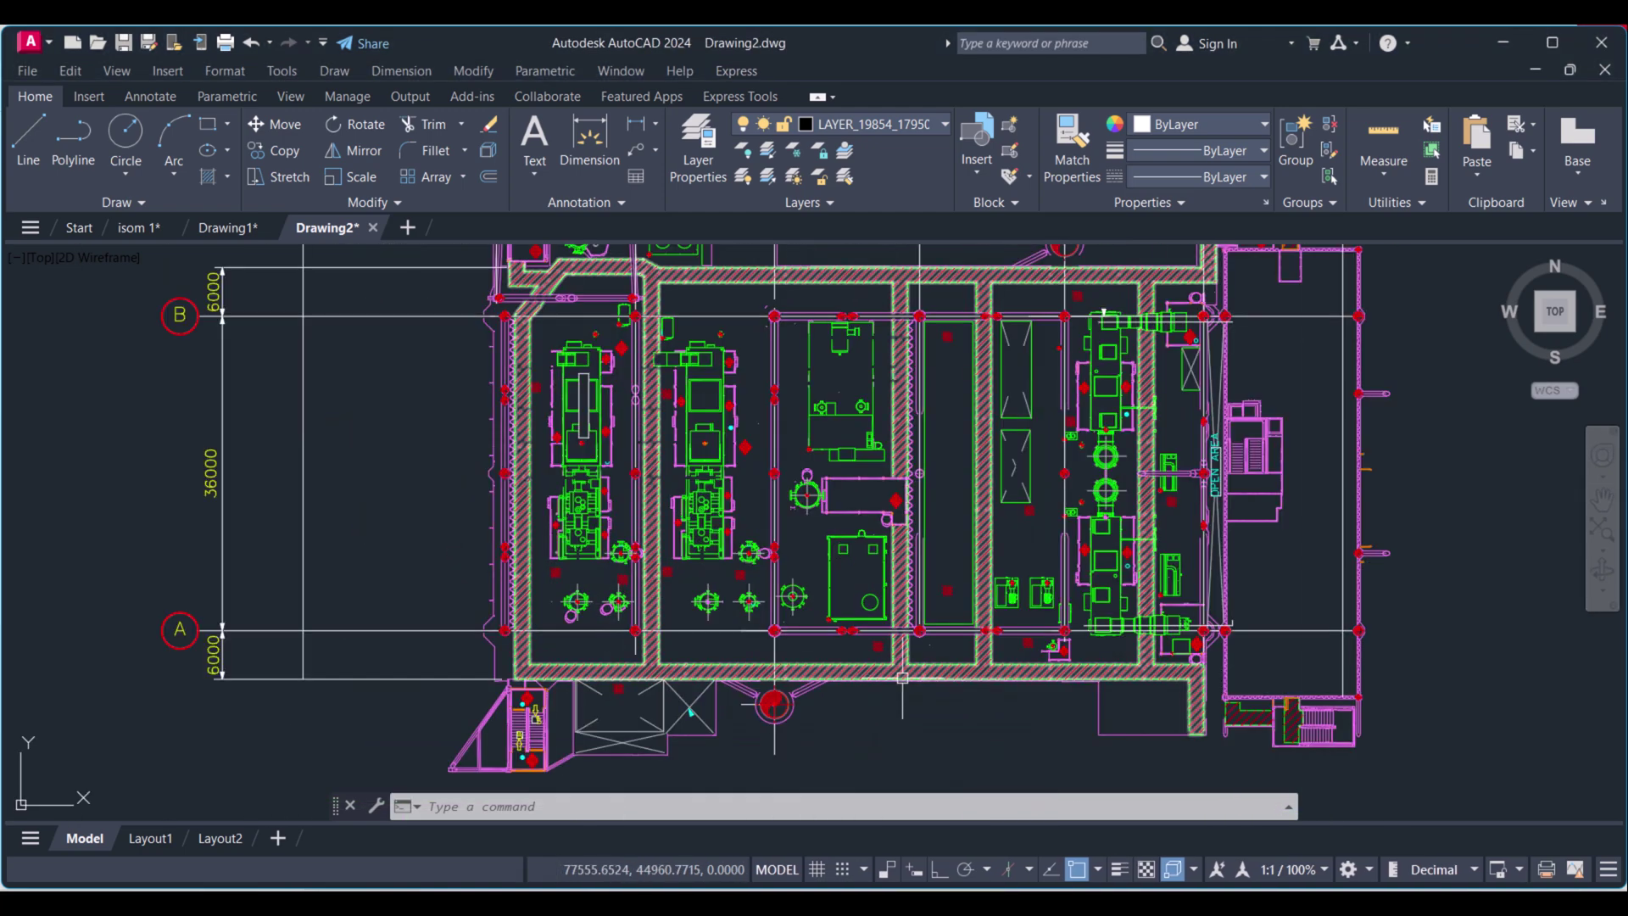
{"action": "mouse_move", "coordinate": [897, 678]}
{"action": "middle_mouse_down"}
{"action": "mouse_move", "coordinate": [947, 403]}
{"action": "mouse_move", "coordinate": [942, 351]}
{"action": "middle_mouse_up"}
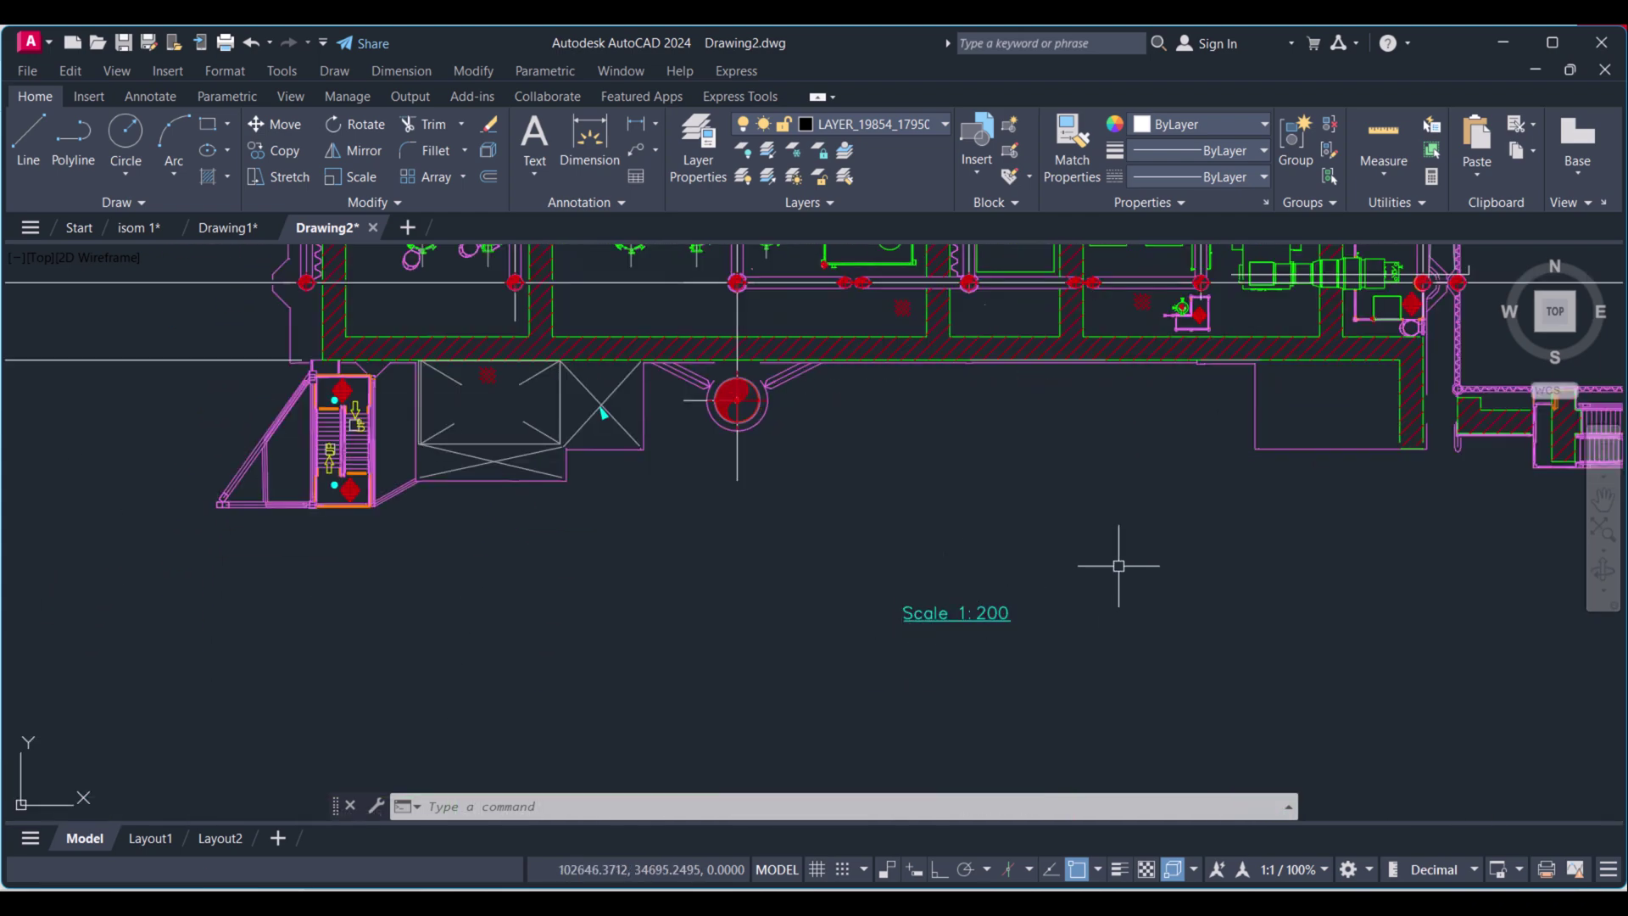
{"action": "scroll", "coordinate": [1119, 563], "scroll_direction": "down", "scroll_amount": 2}
{"action": "middle_click_drag", "start_coordinate": [1007, 616], "coordinate": [1058, 472]}
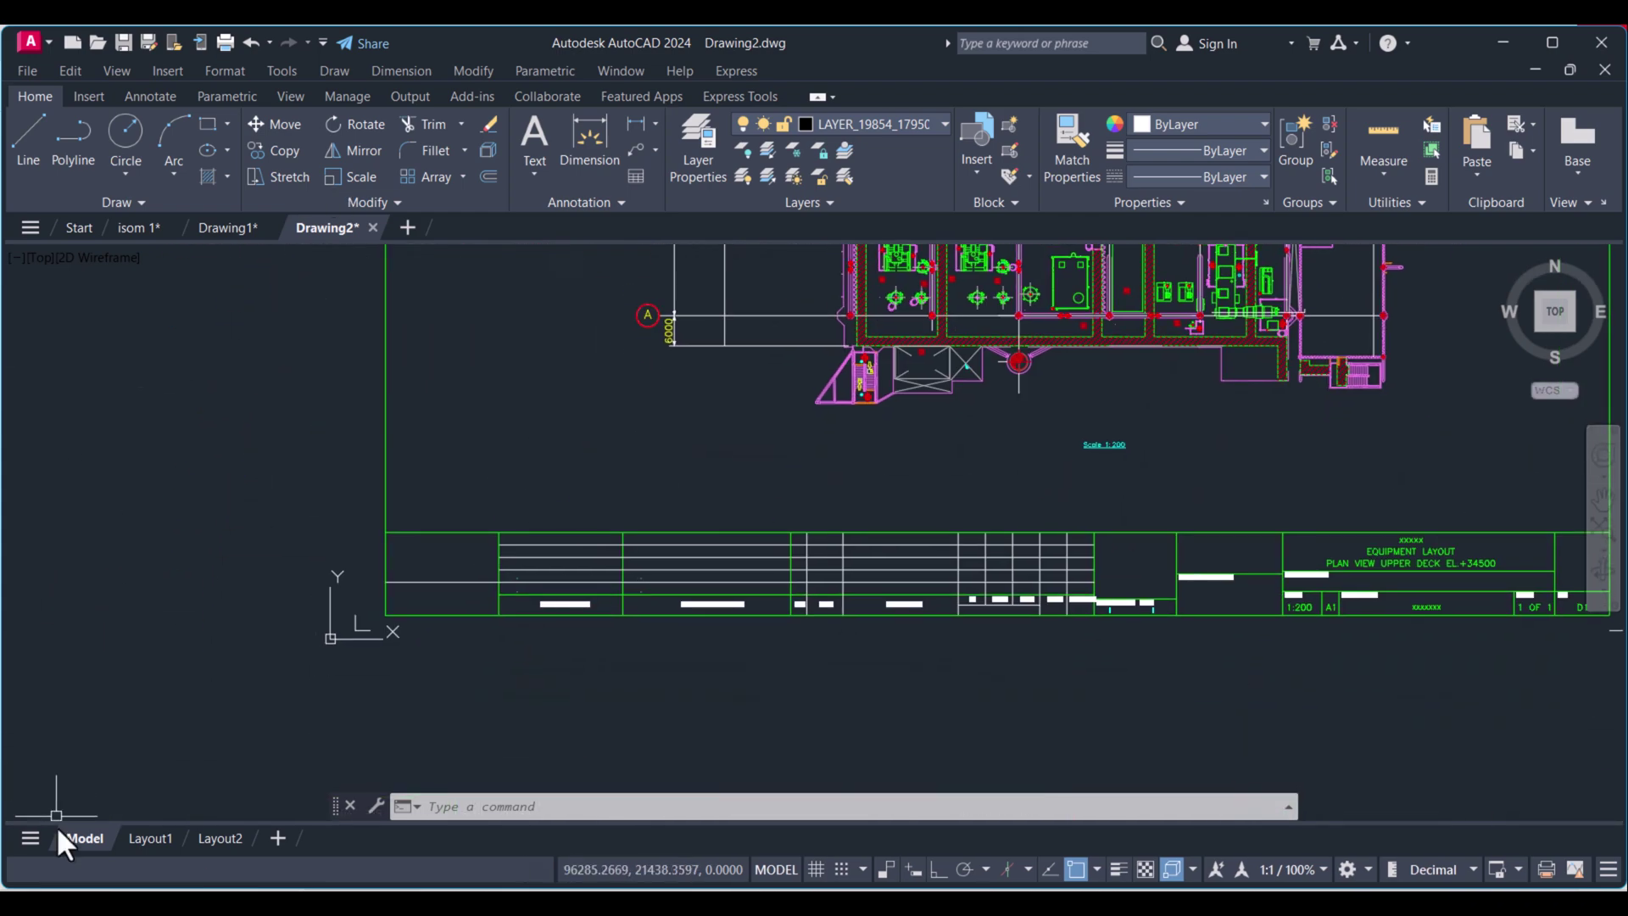
Switch to Layout1 and erase its default viewport using a crossing selection
{"action": "left_click", "coordinate": [149, 836]}
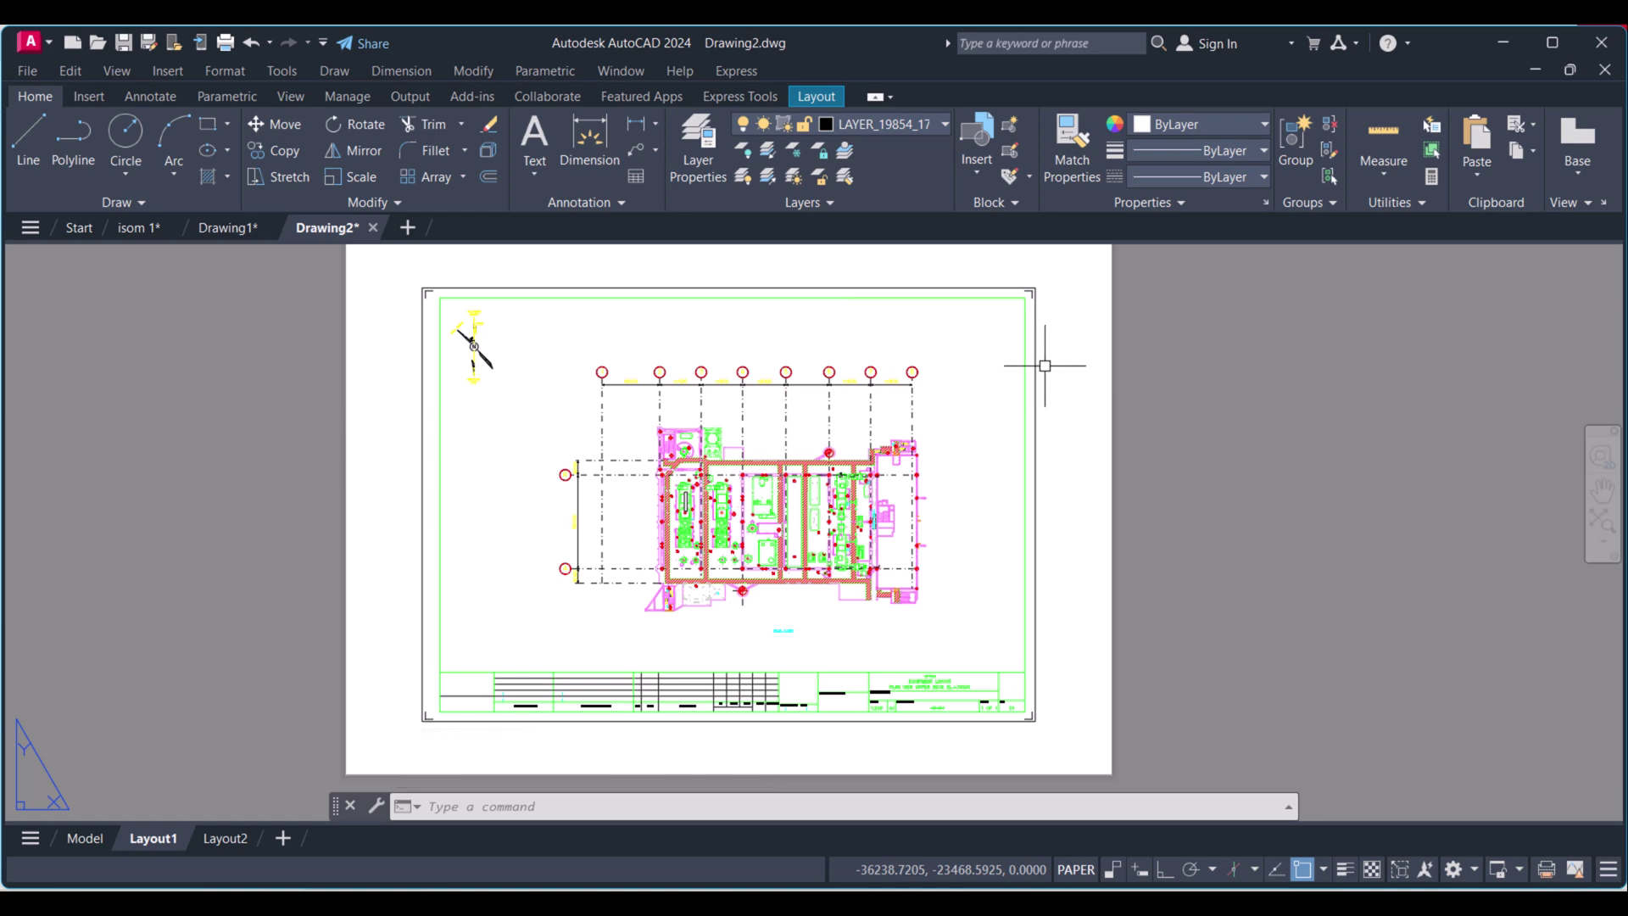
{"action": "left_click", "coordinate": [1065, 322]}
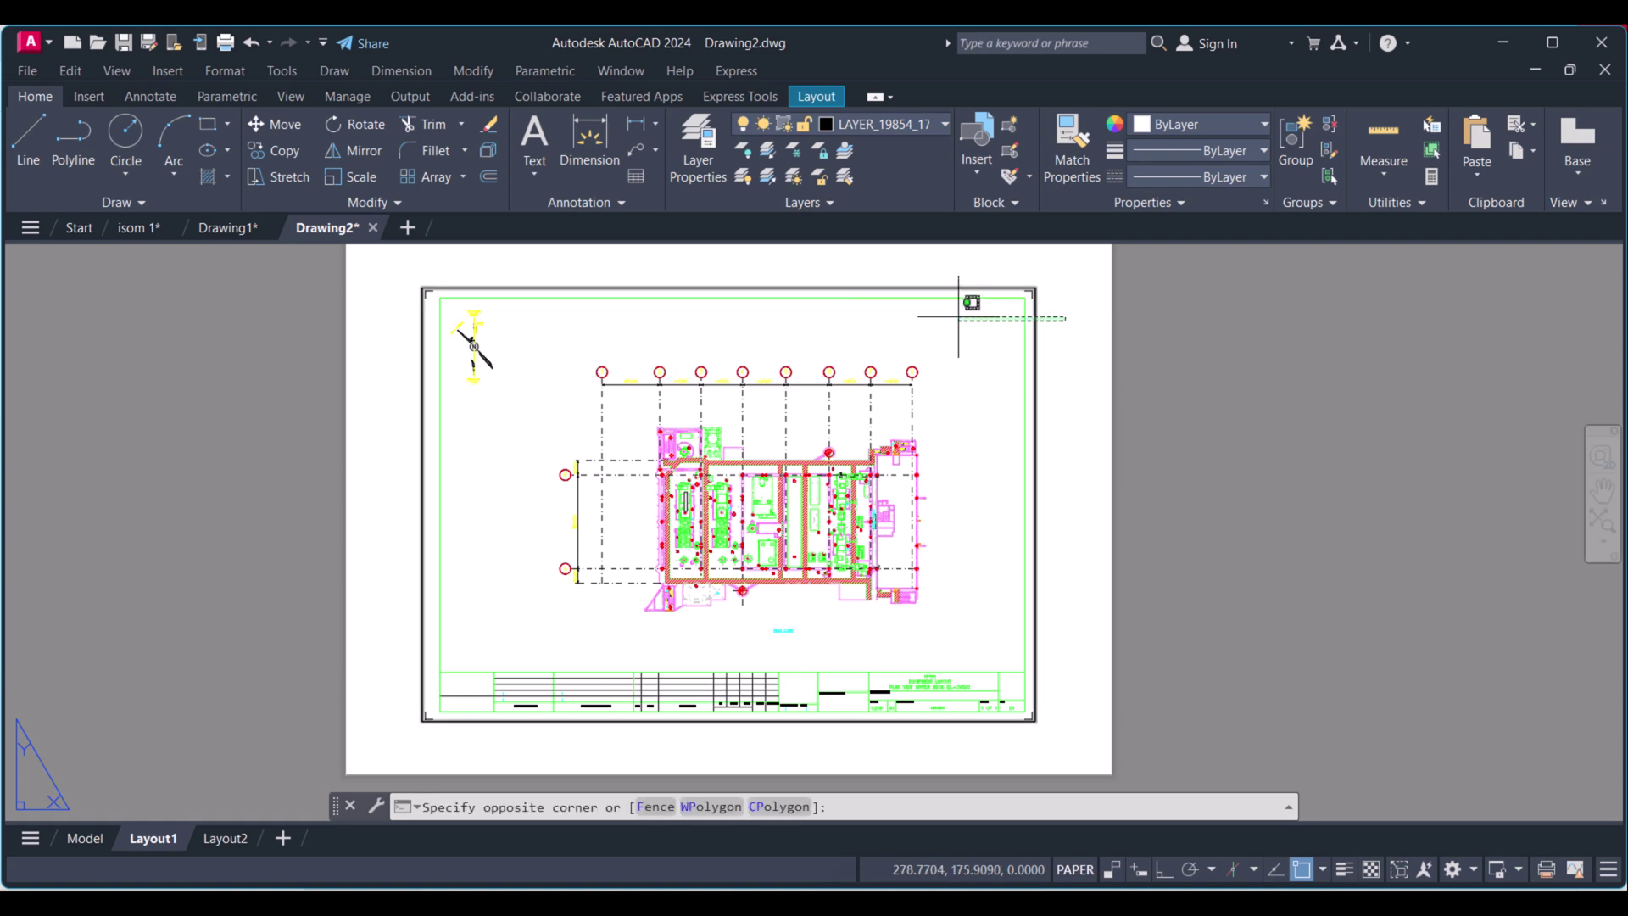
{"action": "left_click", "coordinate": [861, 280]}
{"action": "key", "text": "Delete"}
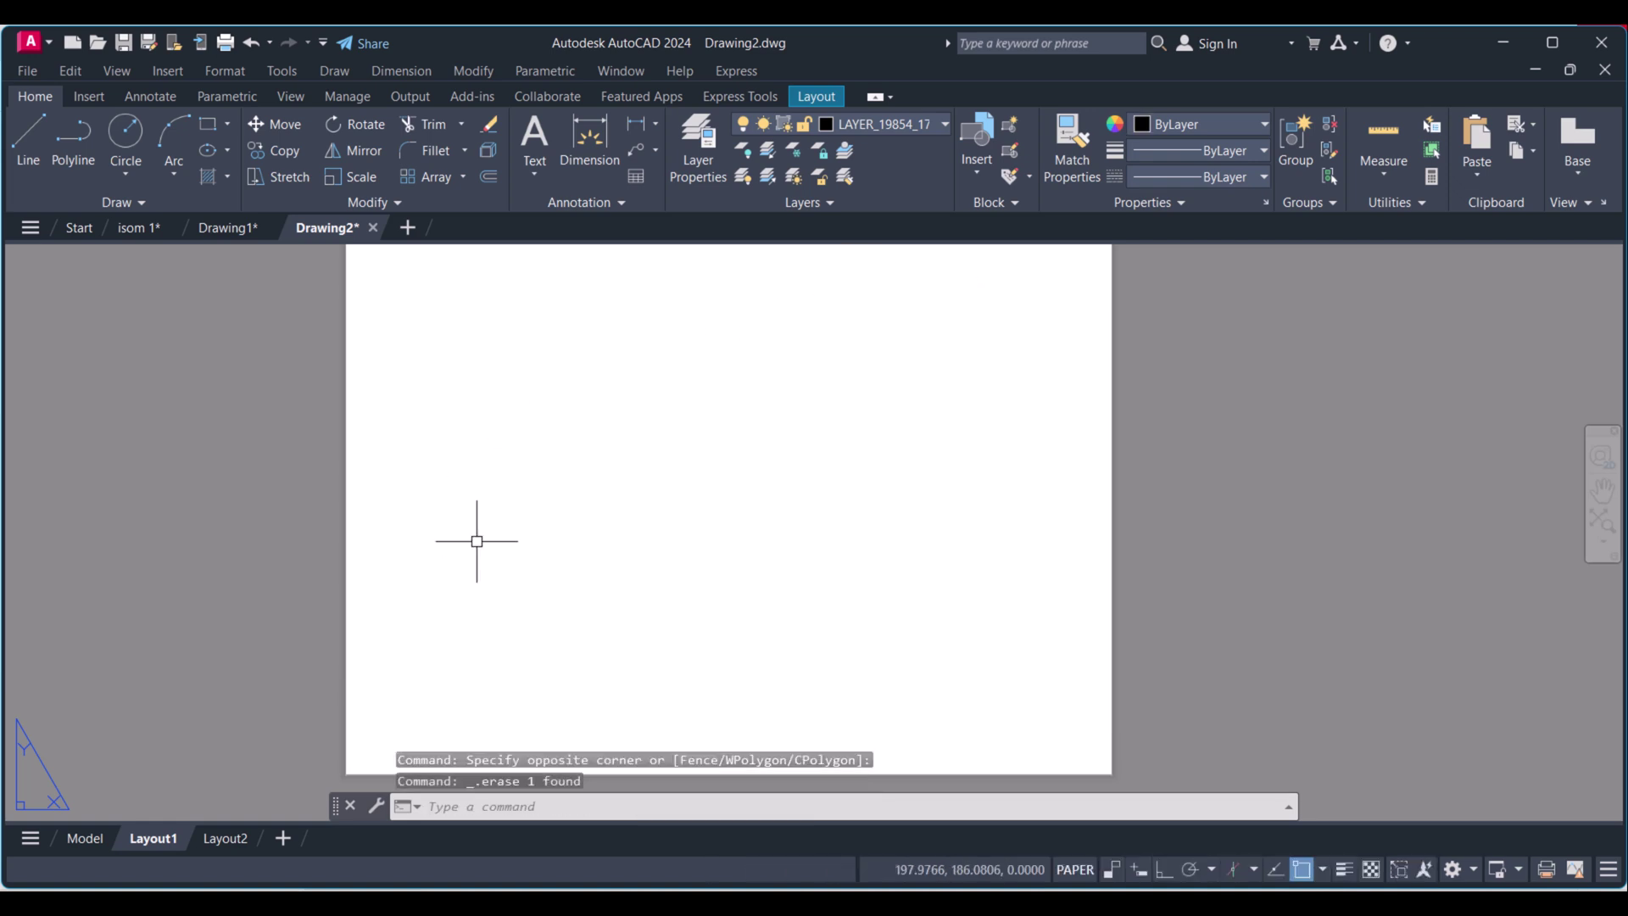
Open the Page Setup Manager from the Layout1 tab and begin modifying Layout1's setup
{"action": "right_click", "coordinate": [138, 846]}
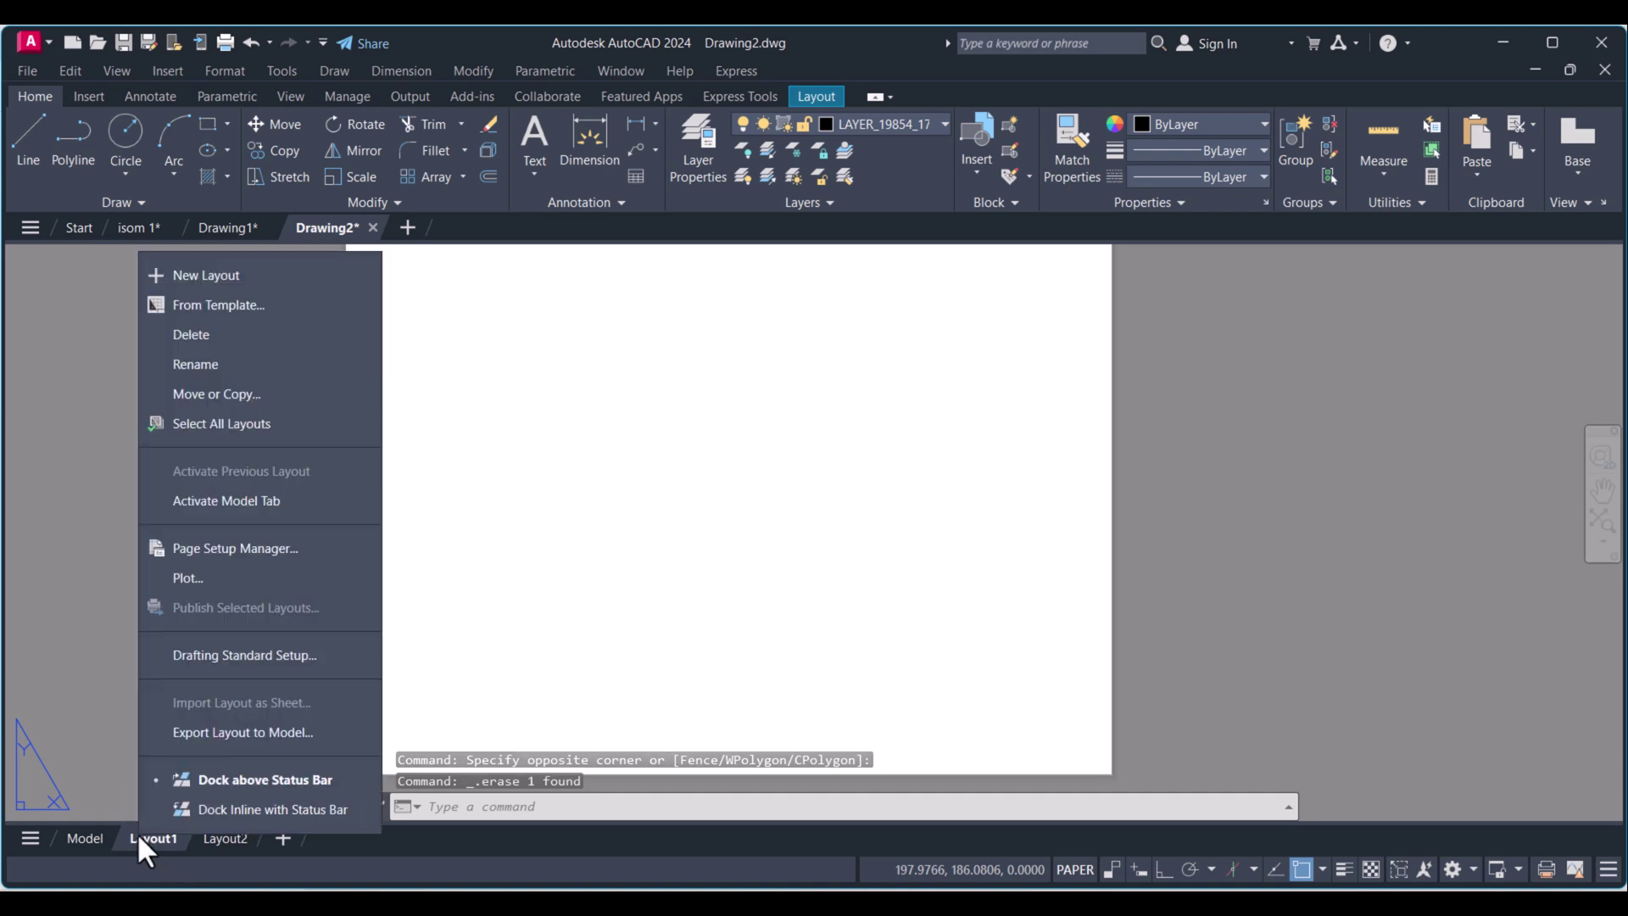
{"action": "left_click", "coordinate": [207, 549]}
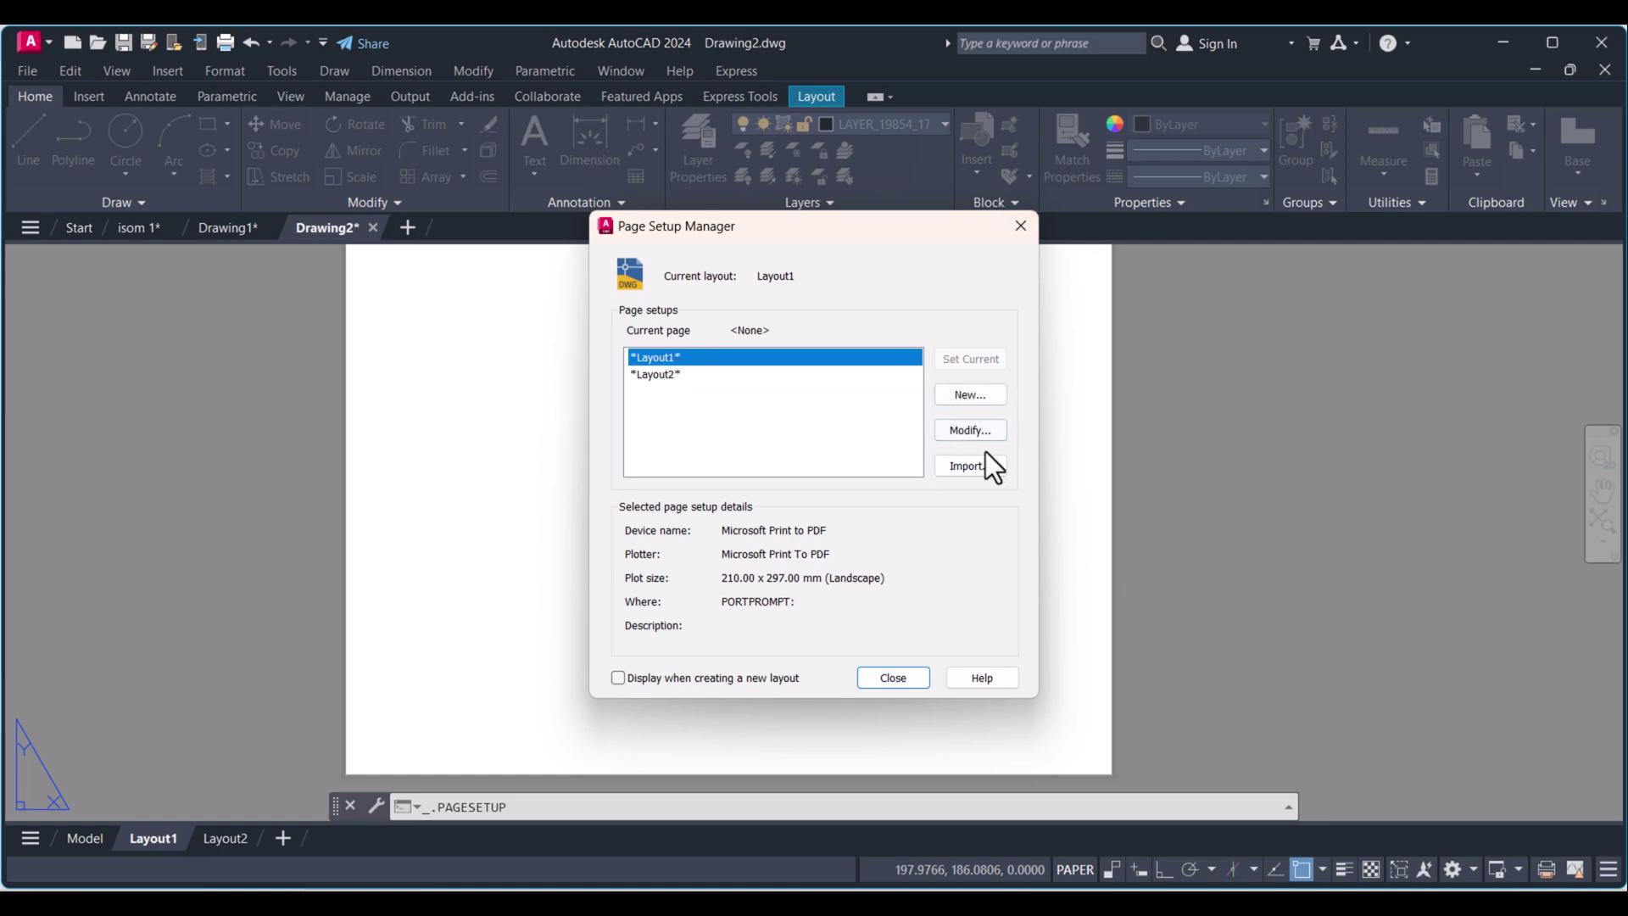
{"action": "left_click", "coordinate": [991, 433]}
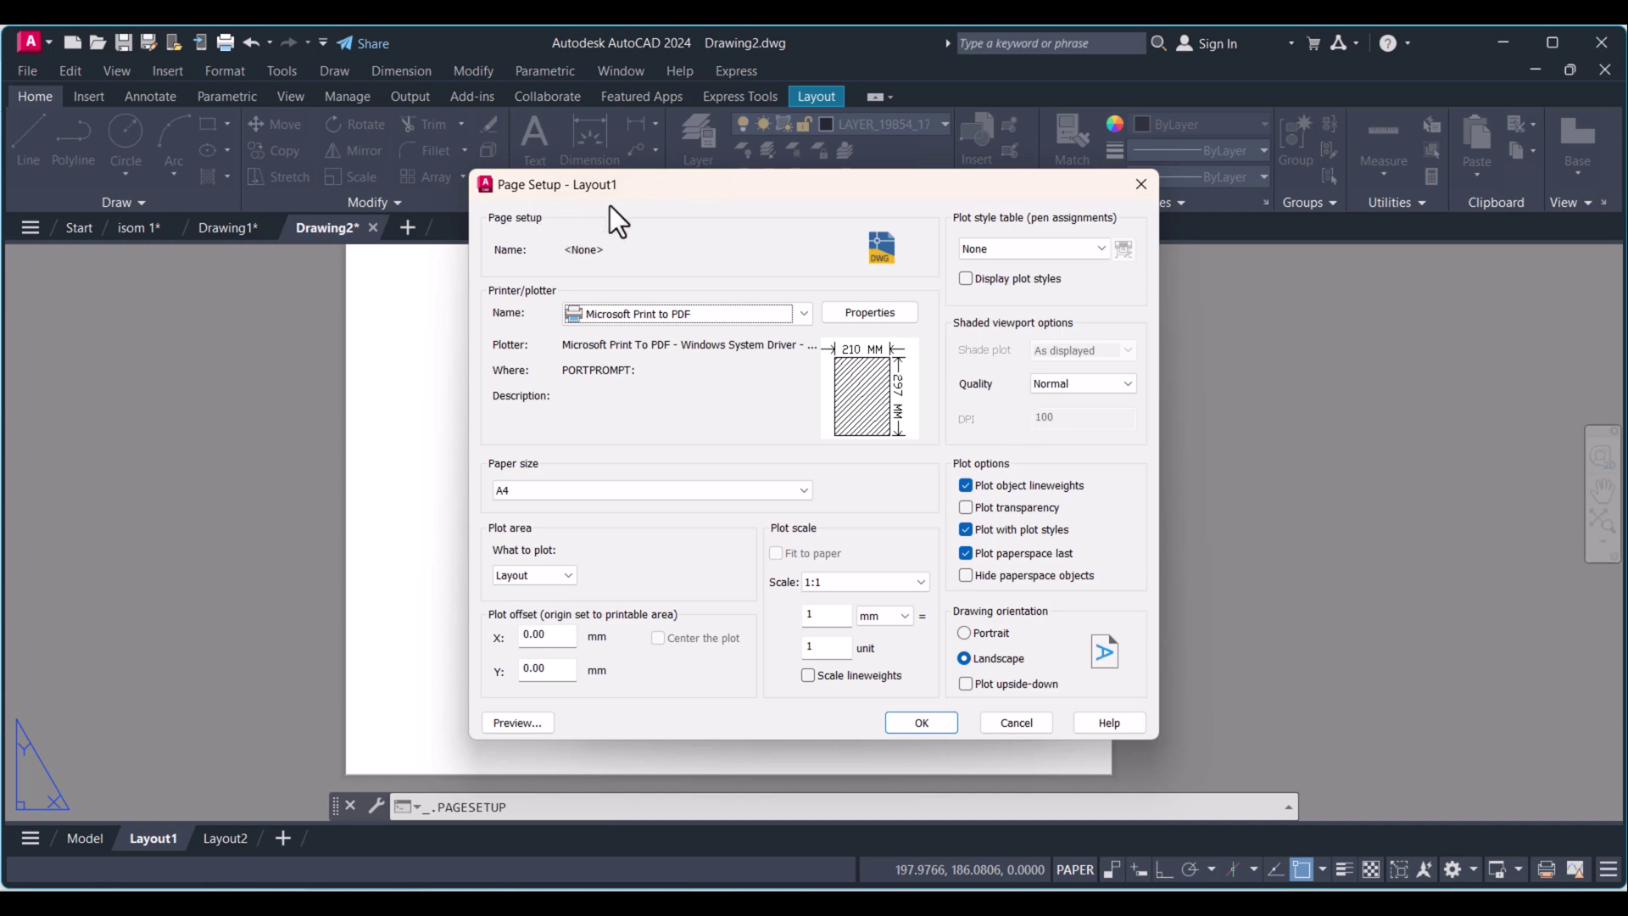
Set plotter to DWG To PDF.pc3, paper to ISO full bleed A3, and scale to 200 mm = 1 unit
{"action": "left_click", "coordinate": [762, 311]}
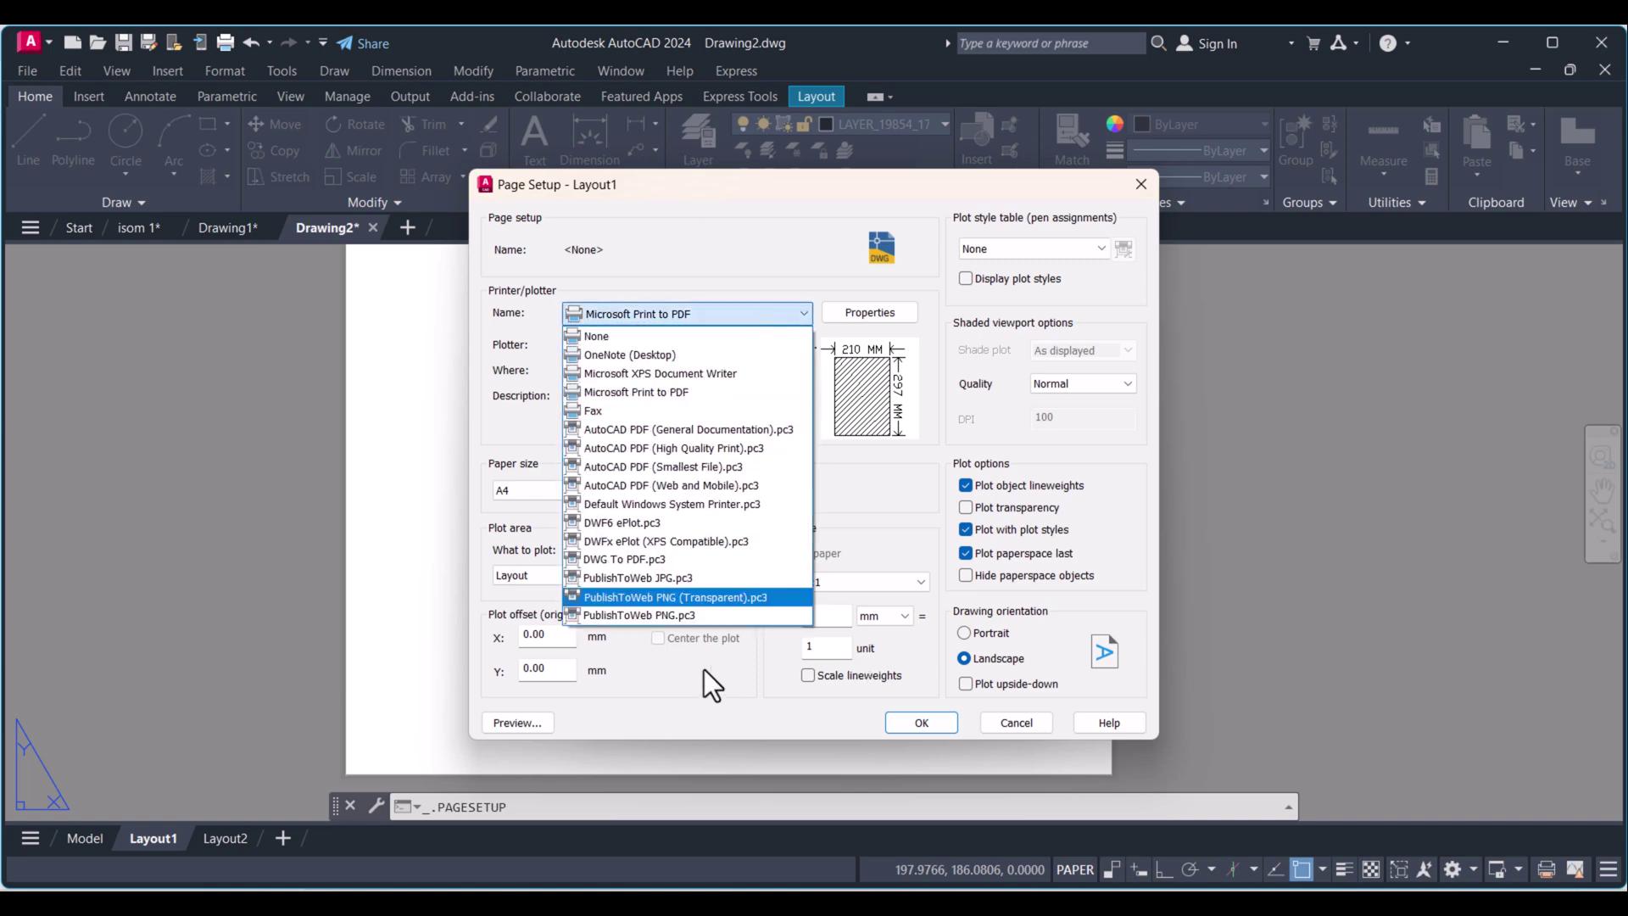
{"action": "left_click", "coordinate": [622, 560]}
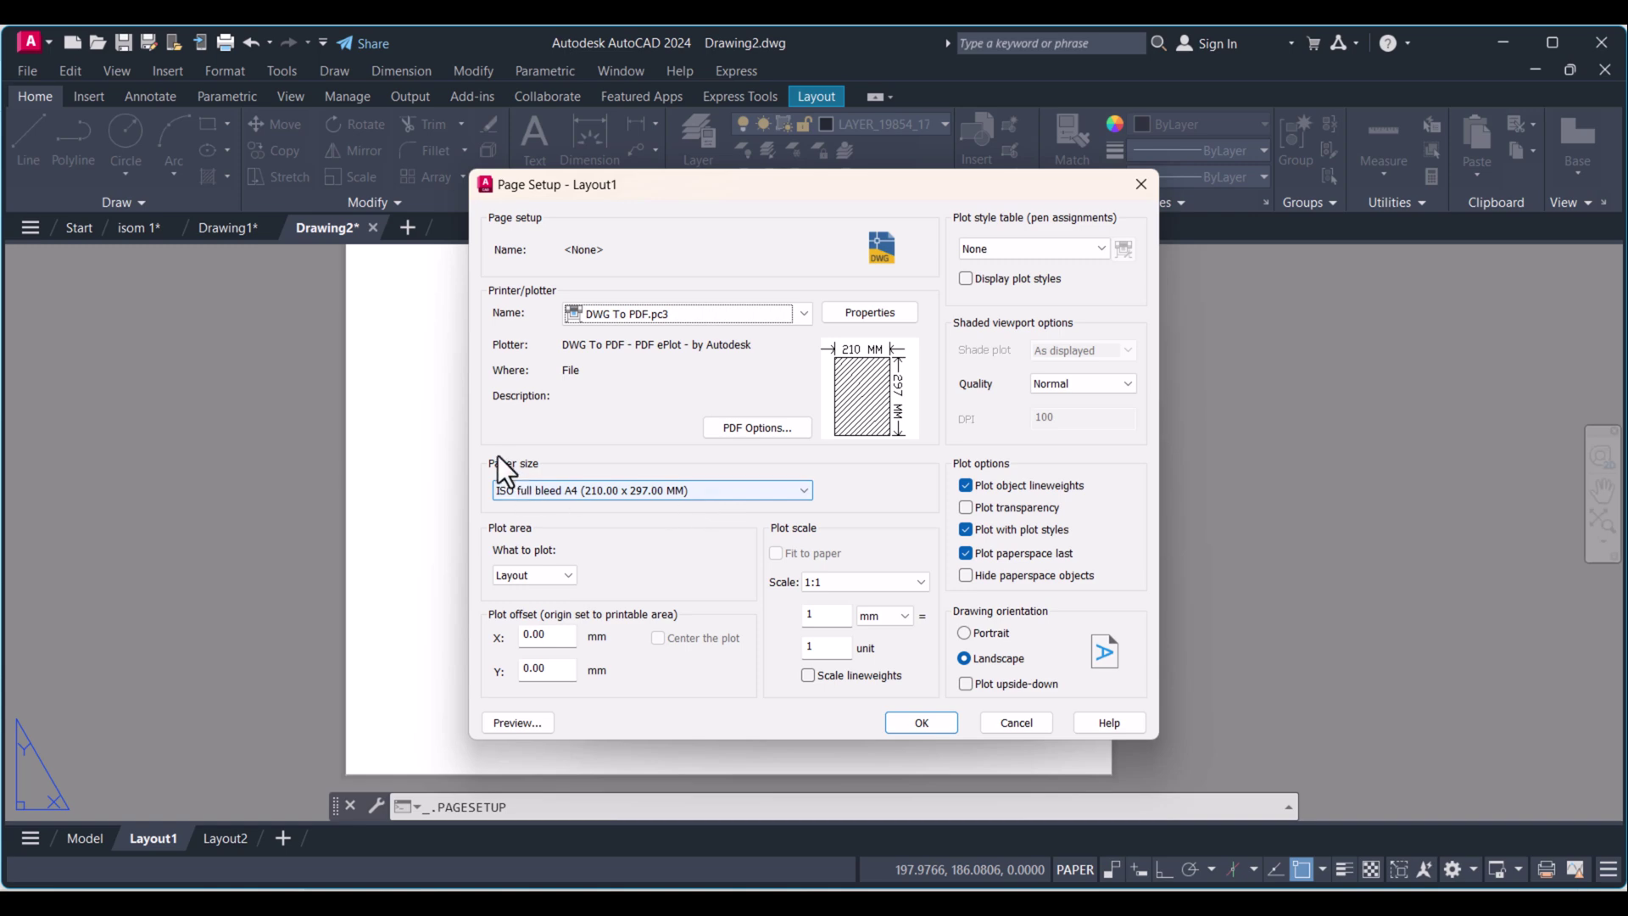
{"action": "left_click", "coordinate": [663, 493]}
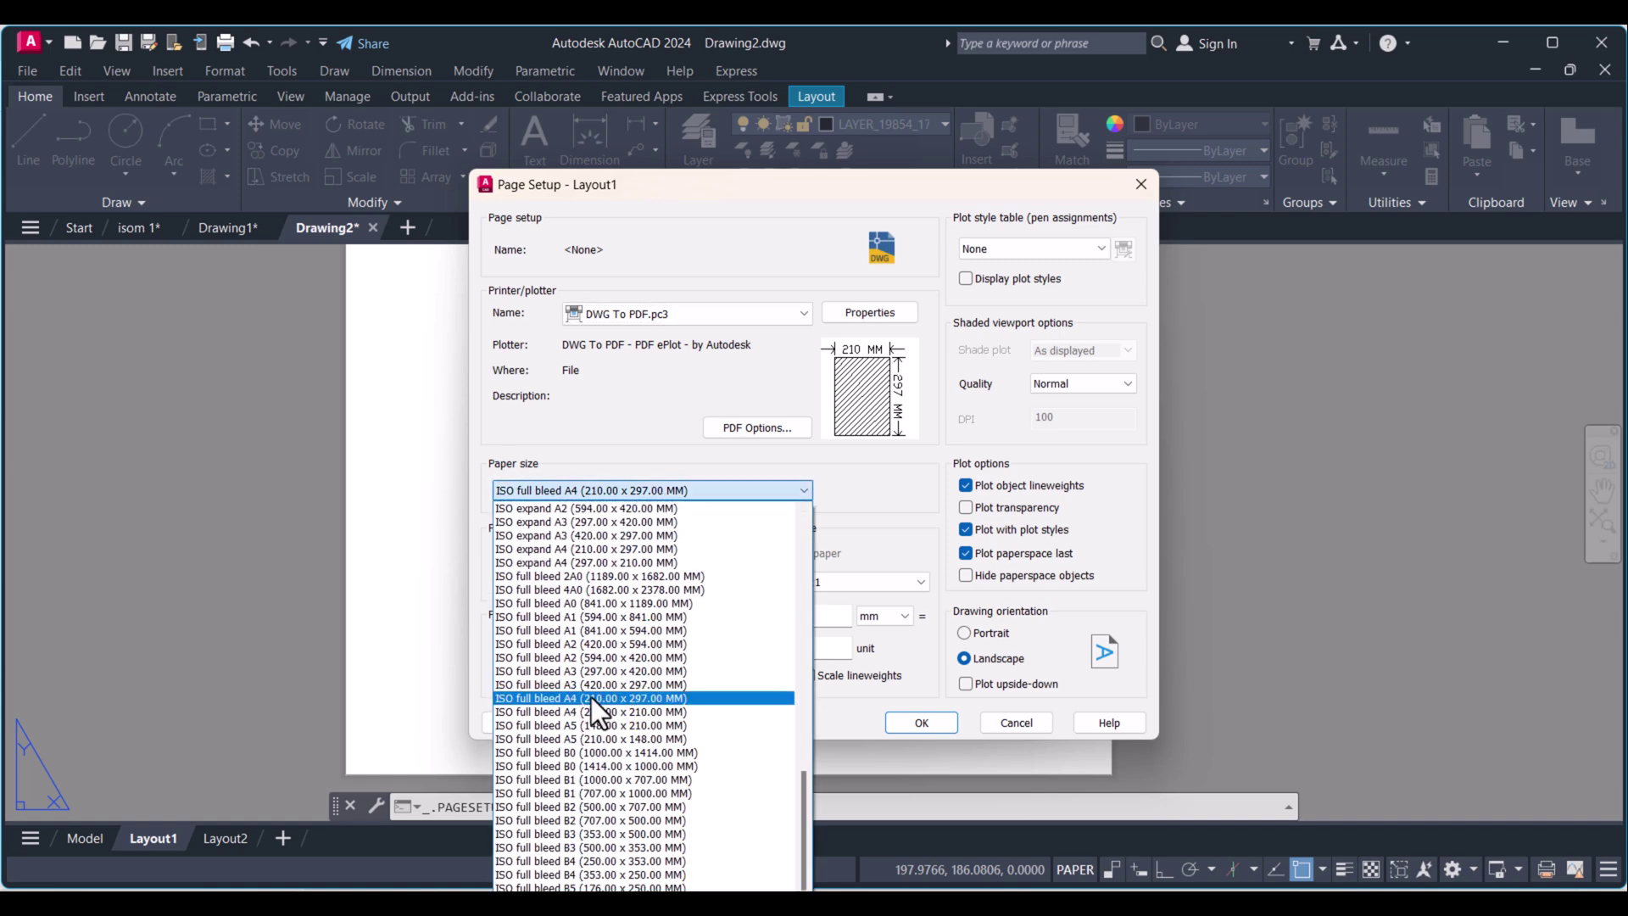
{"action": "left_click", "coordinate": [569, 683]}
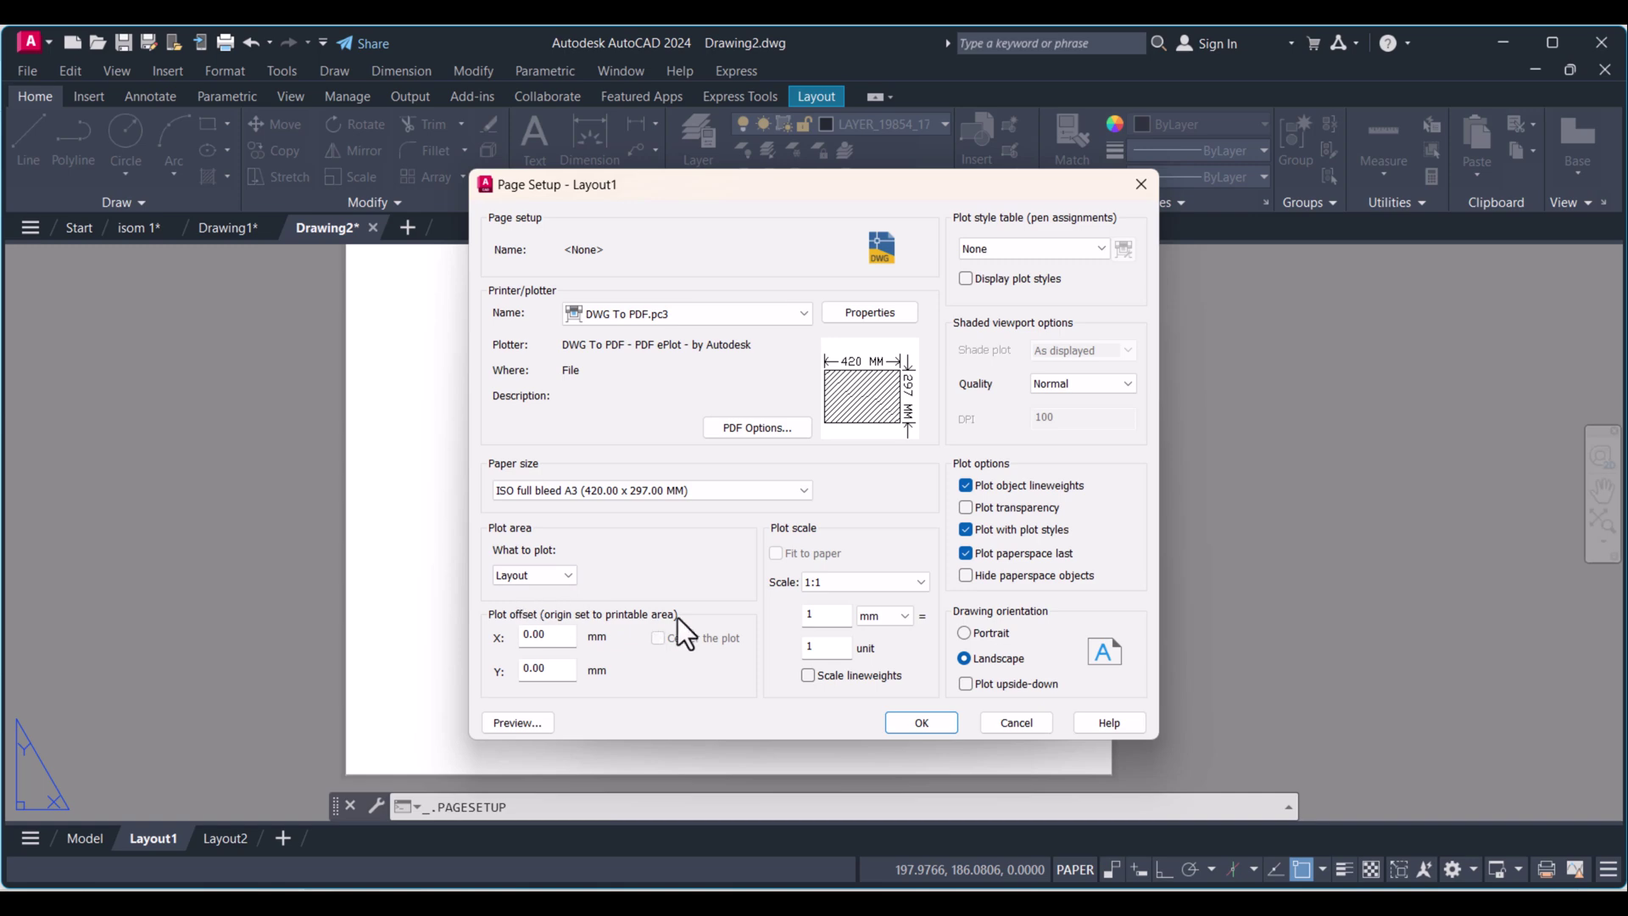
{"action": "left_click", "coordinate": [827, 616]}
{"action": "type", "text": "1"}
{"action": "left_click_drag", "start_coordinate": [828, 617], "coordinate": [774, 617]}
{"action": "type", "text": "200"}
{"action": "key", "text": "Return"}
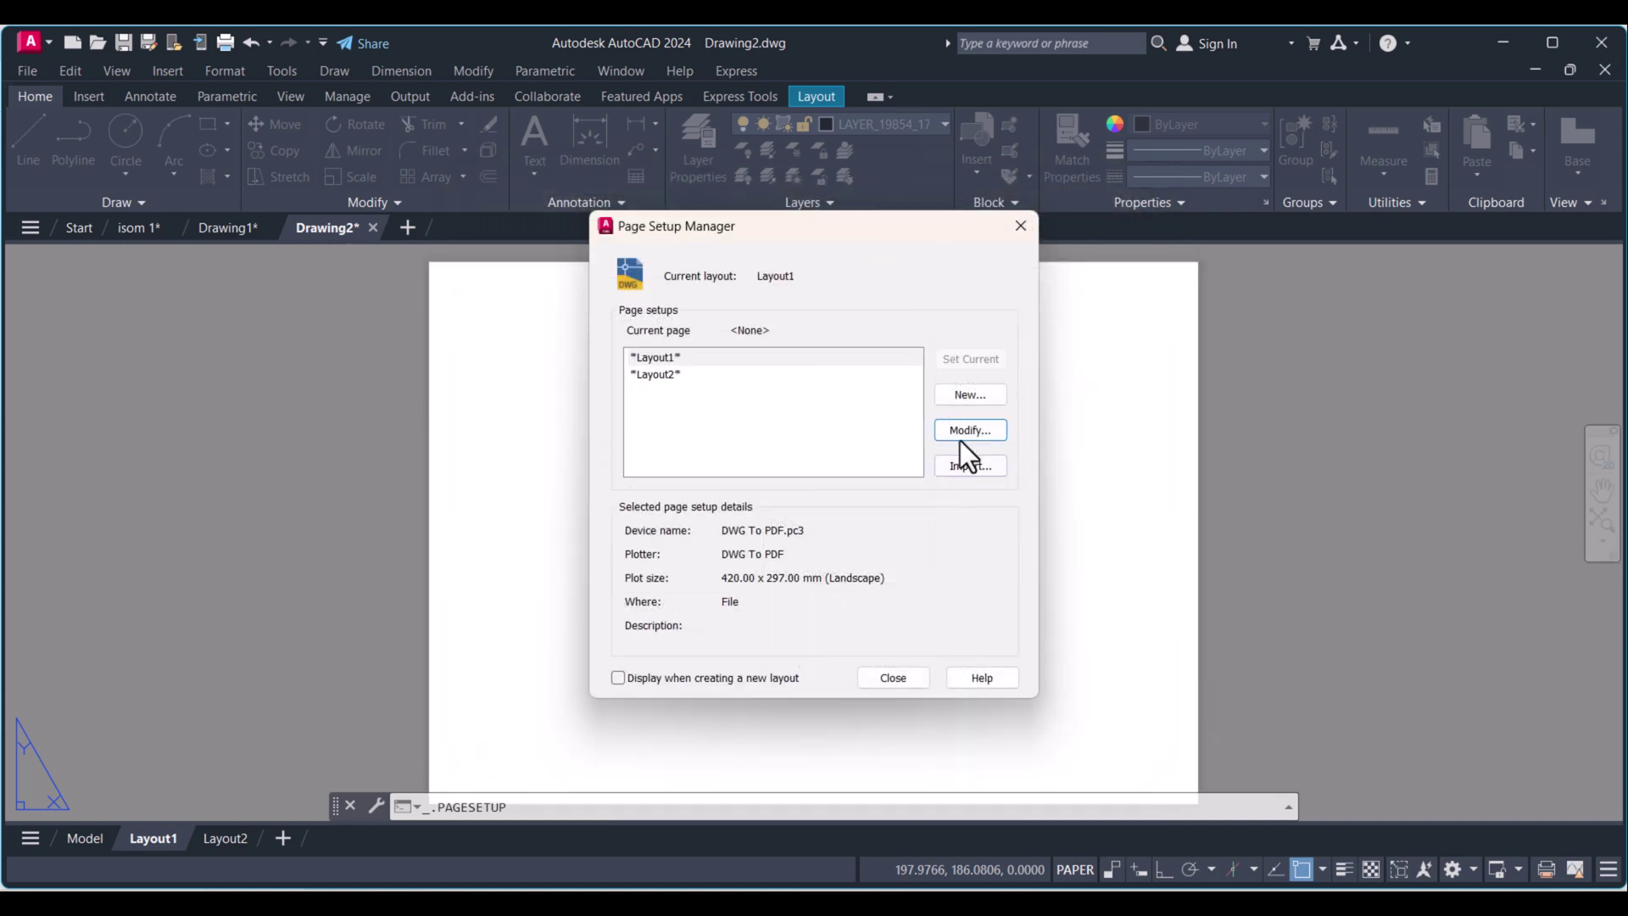
Assign the monochrome.ctb plot style table, preview the sheet, and close the page setup windows
{"action": "left_click", "coordinate": [959, 430]}
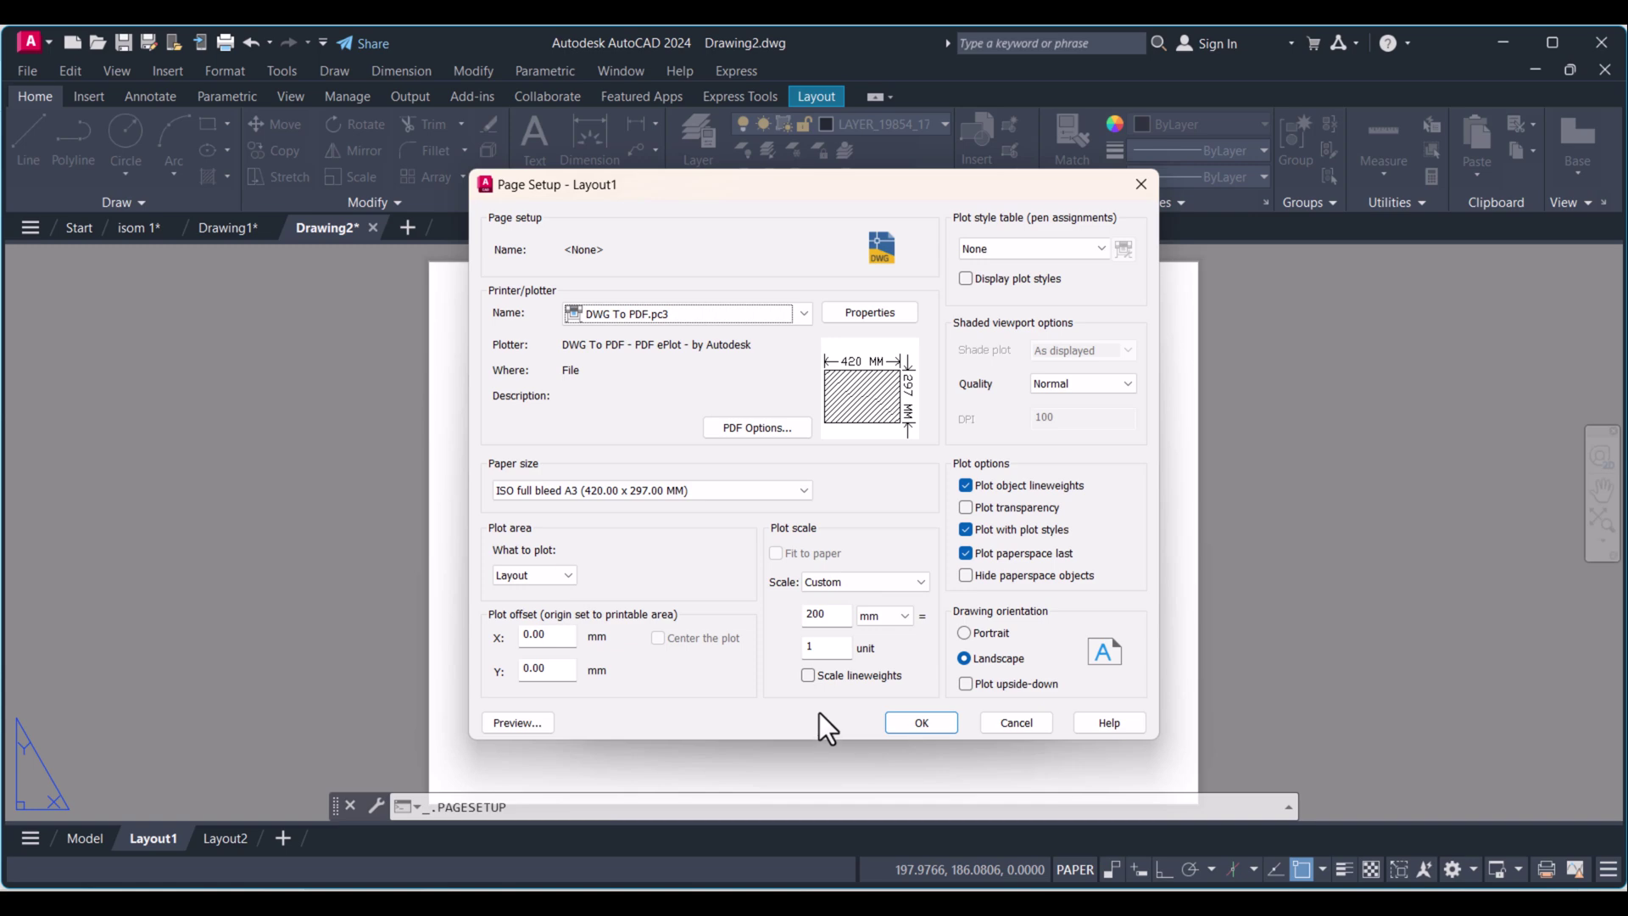
{"action": "left_click", "coordinate": [1059, 250]}
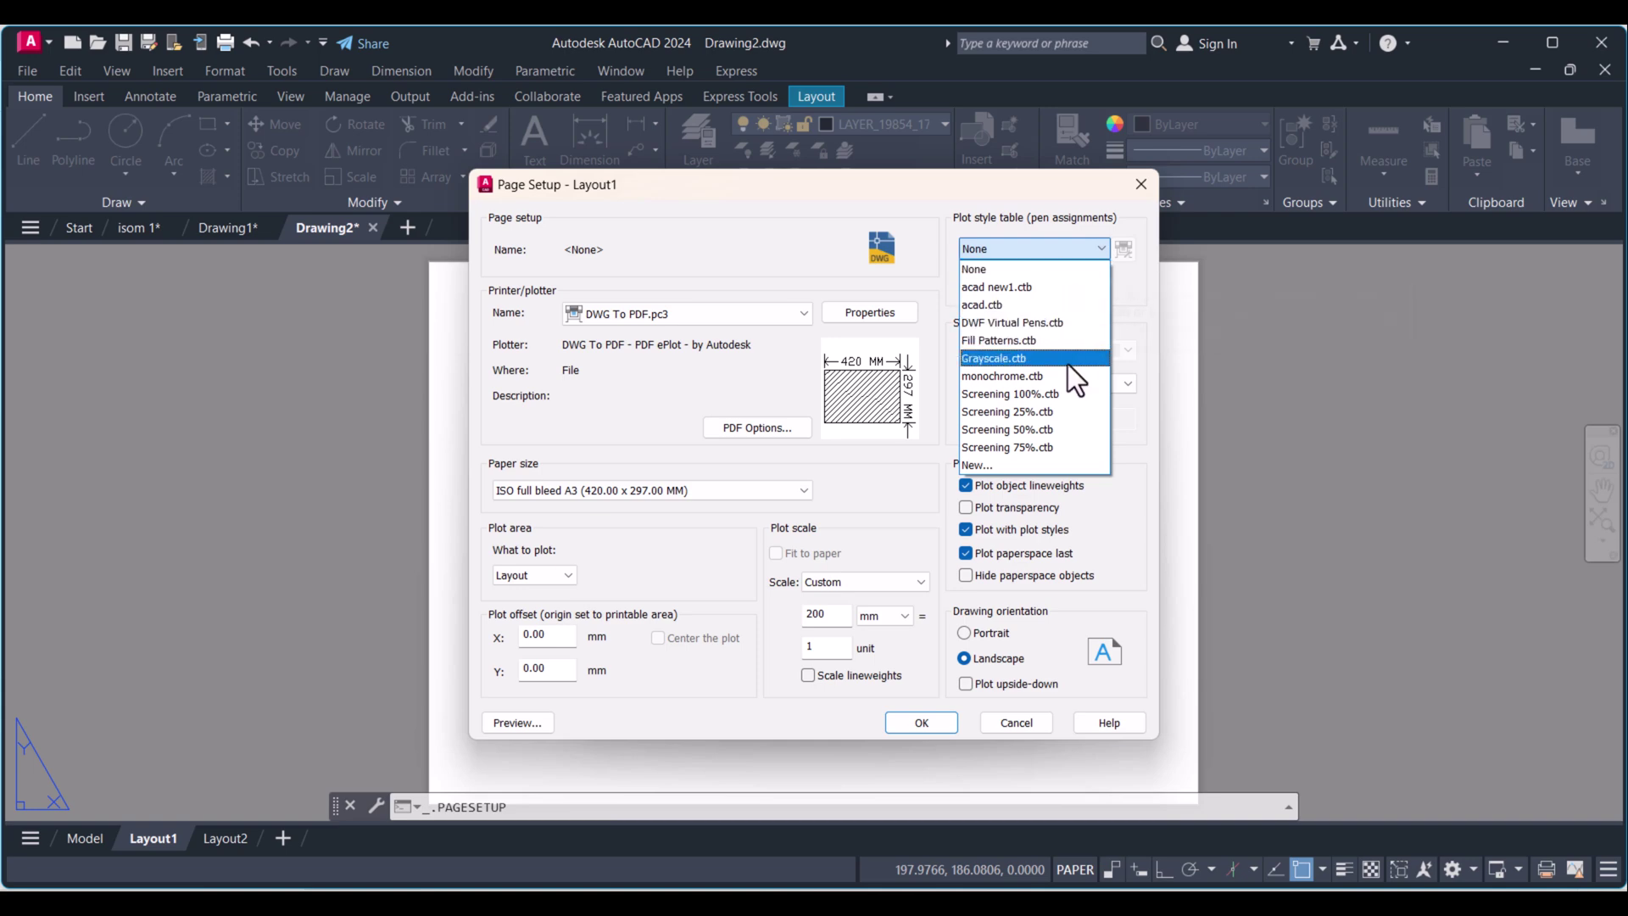
{"action": "left_click", "coordinate": [1013, 376]}
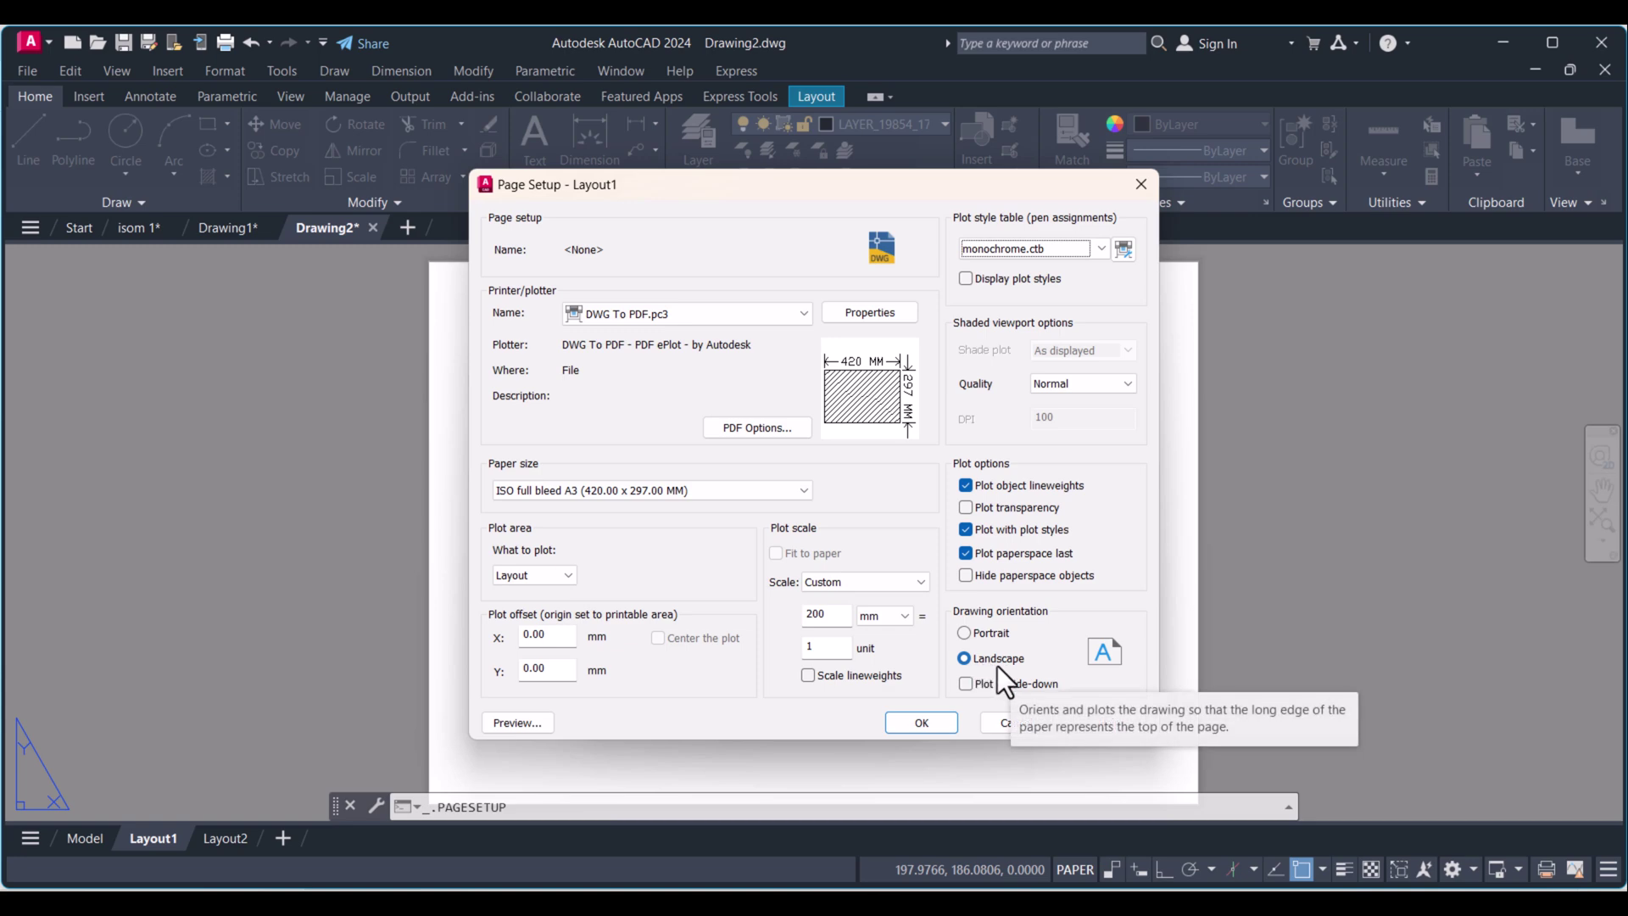
{"action": "left_click", "coordinate": [503, 722]}
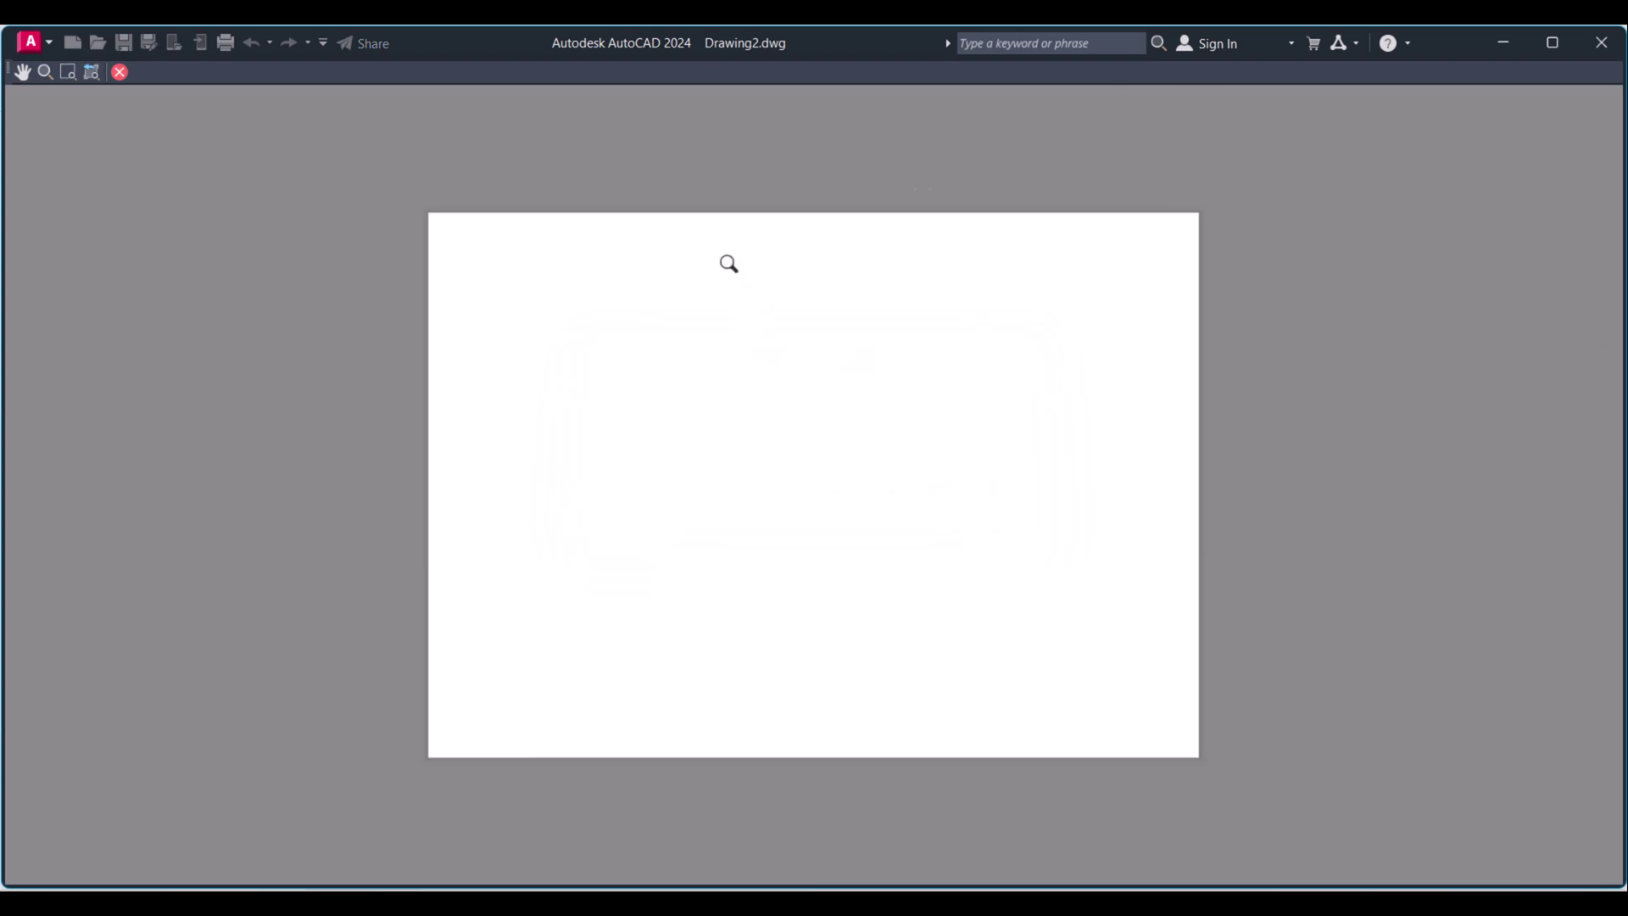
{"action": "key", "text": "Escape"}
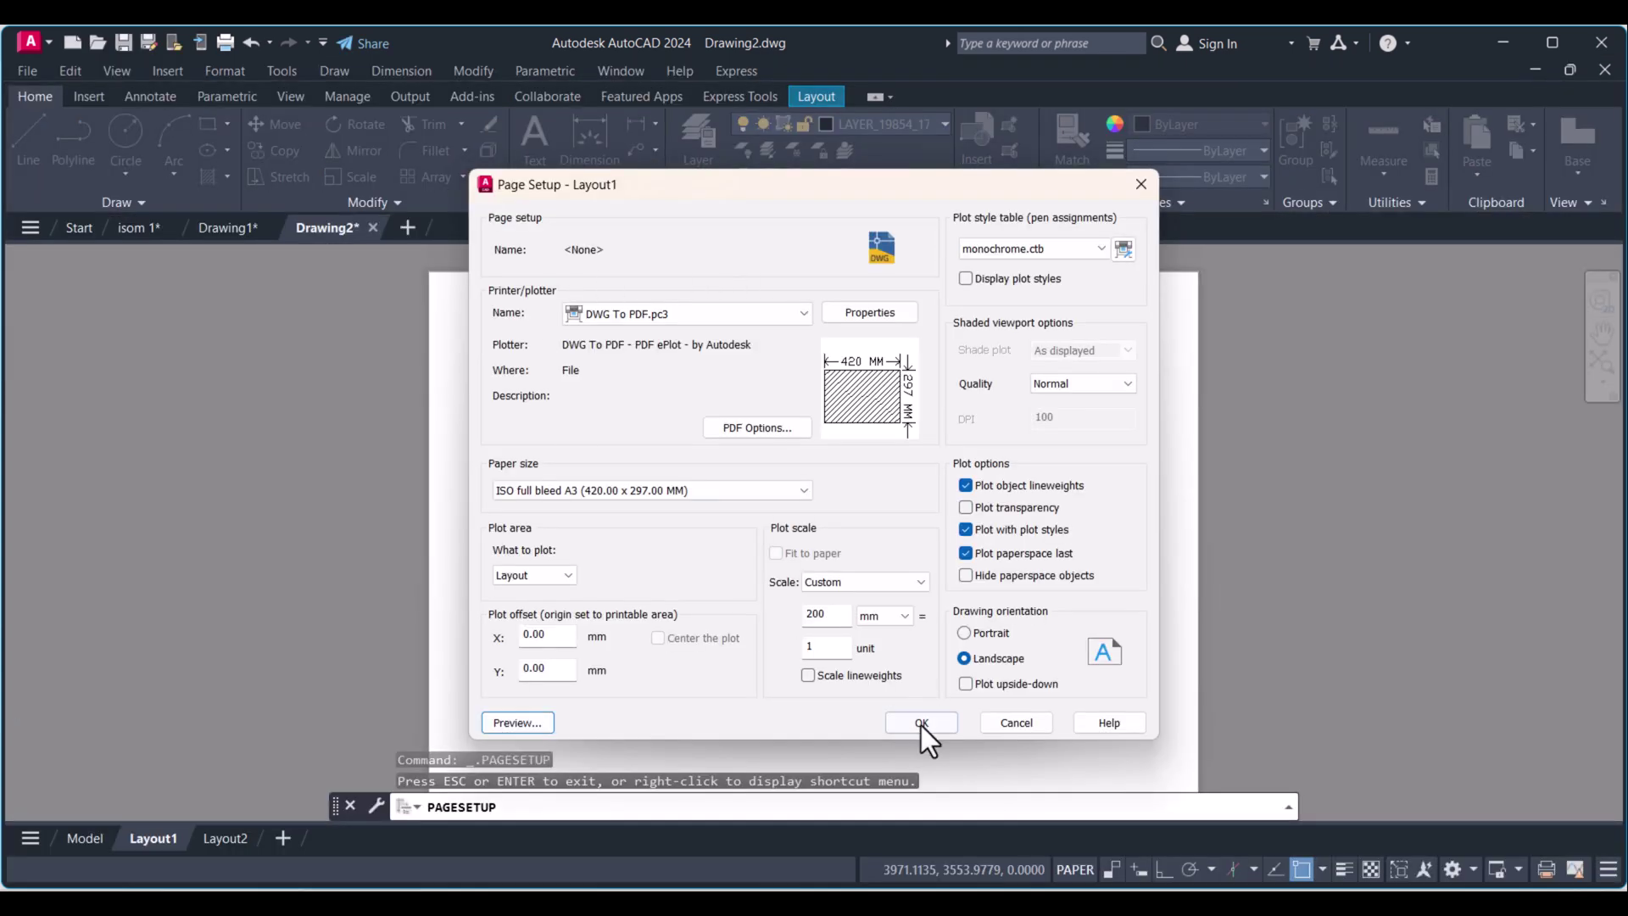
{"action": "left_click", "coordinate": [921, 724]}
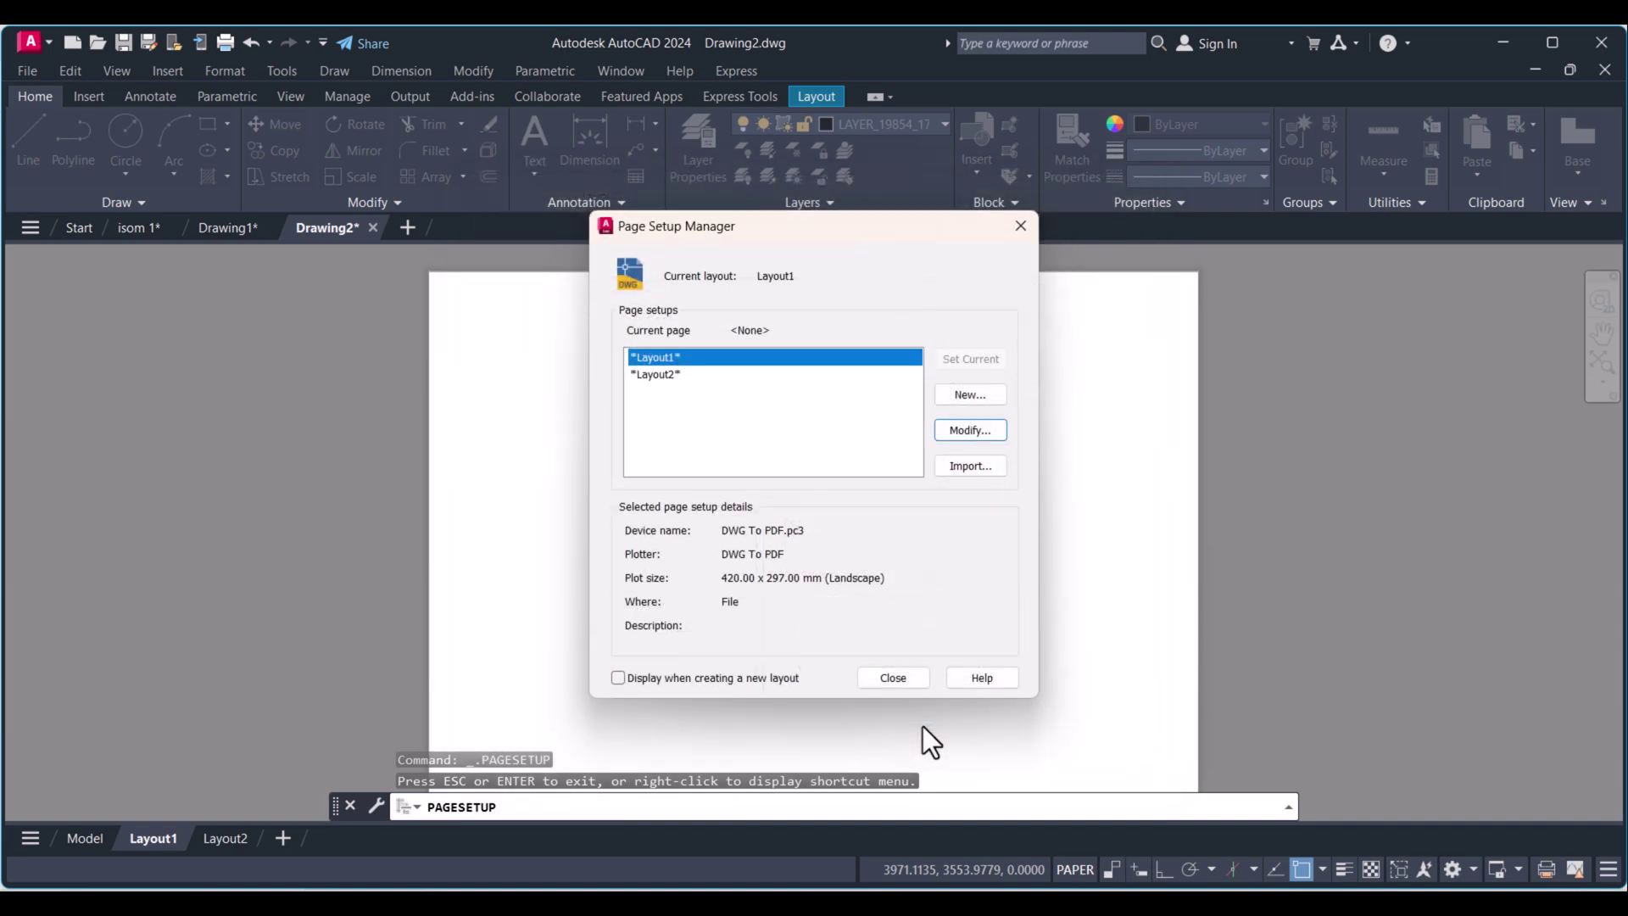
{"action": "left_click", "coordinate": [897, 676]}
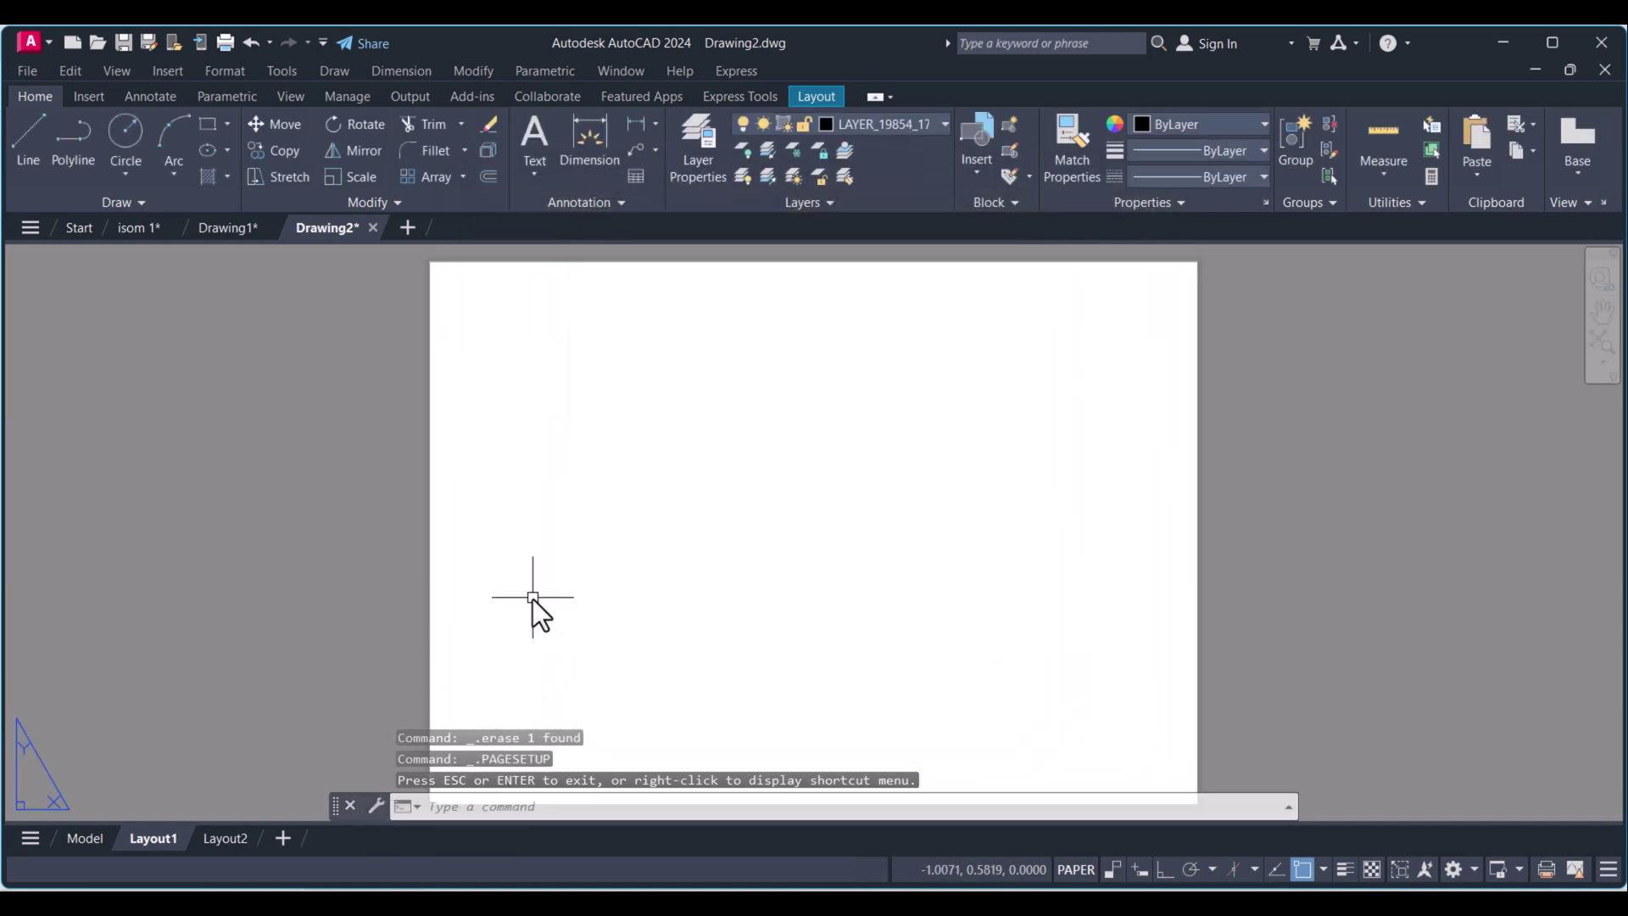
Start a single viewport with VIEWPORTS and pick its first corner at the sheet's upper left
{"action": "left_click", "coordinate": [461, 806]}
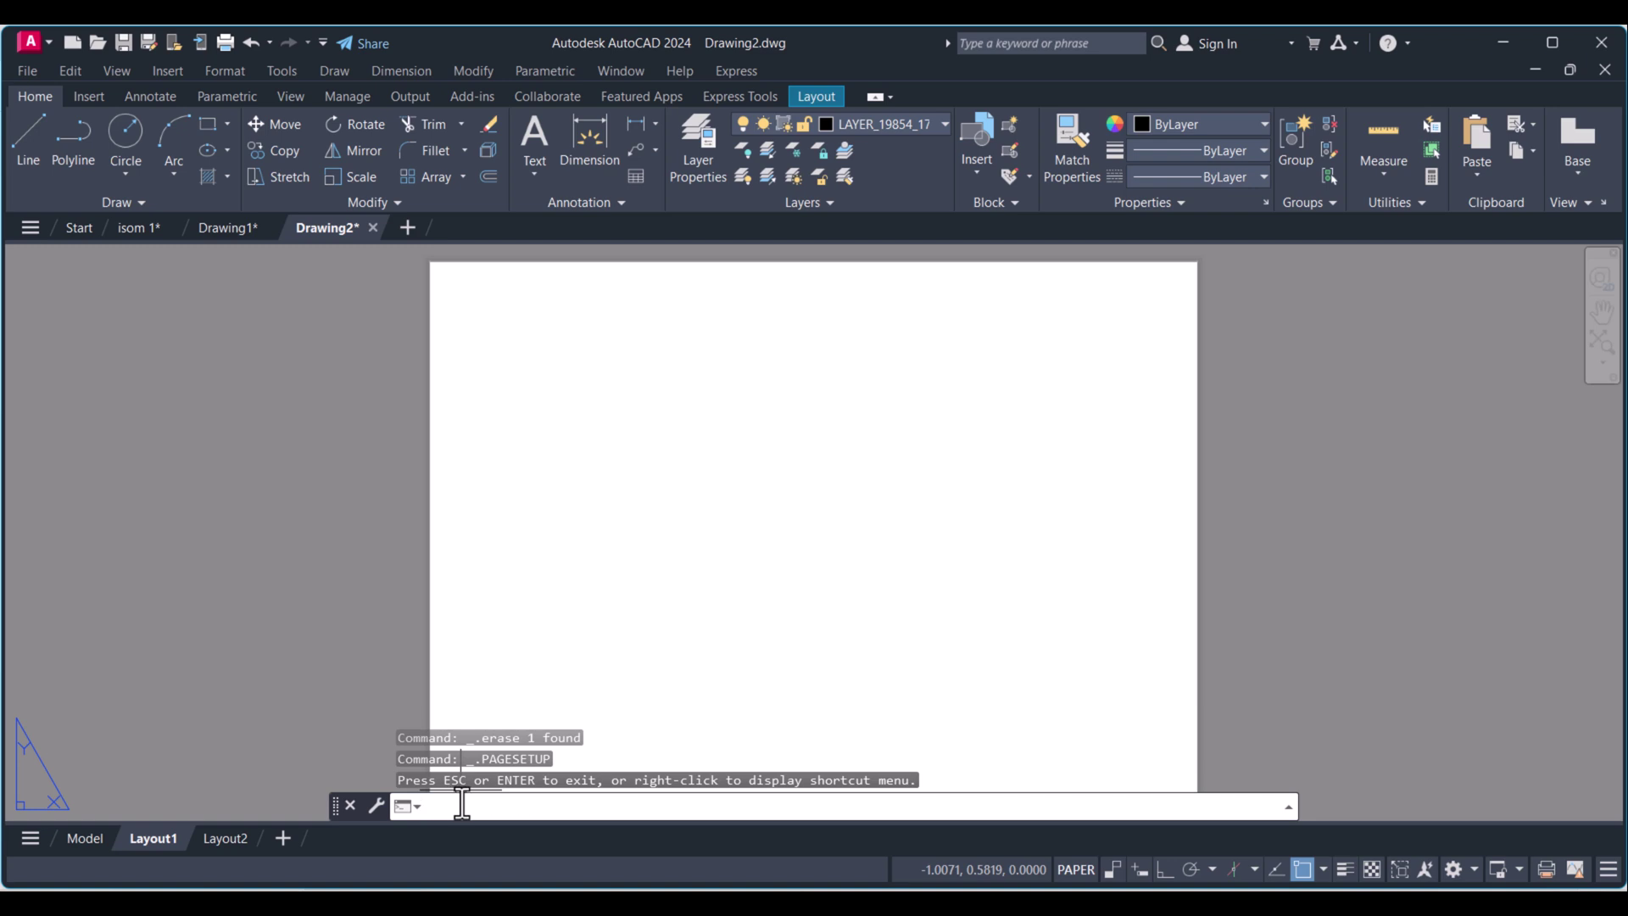
{"action": "type", "text": "VIEW"}
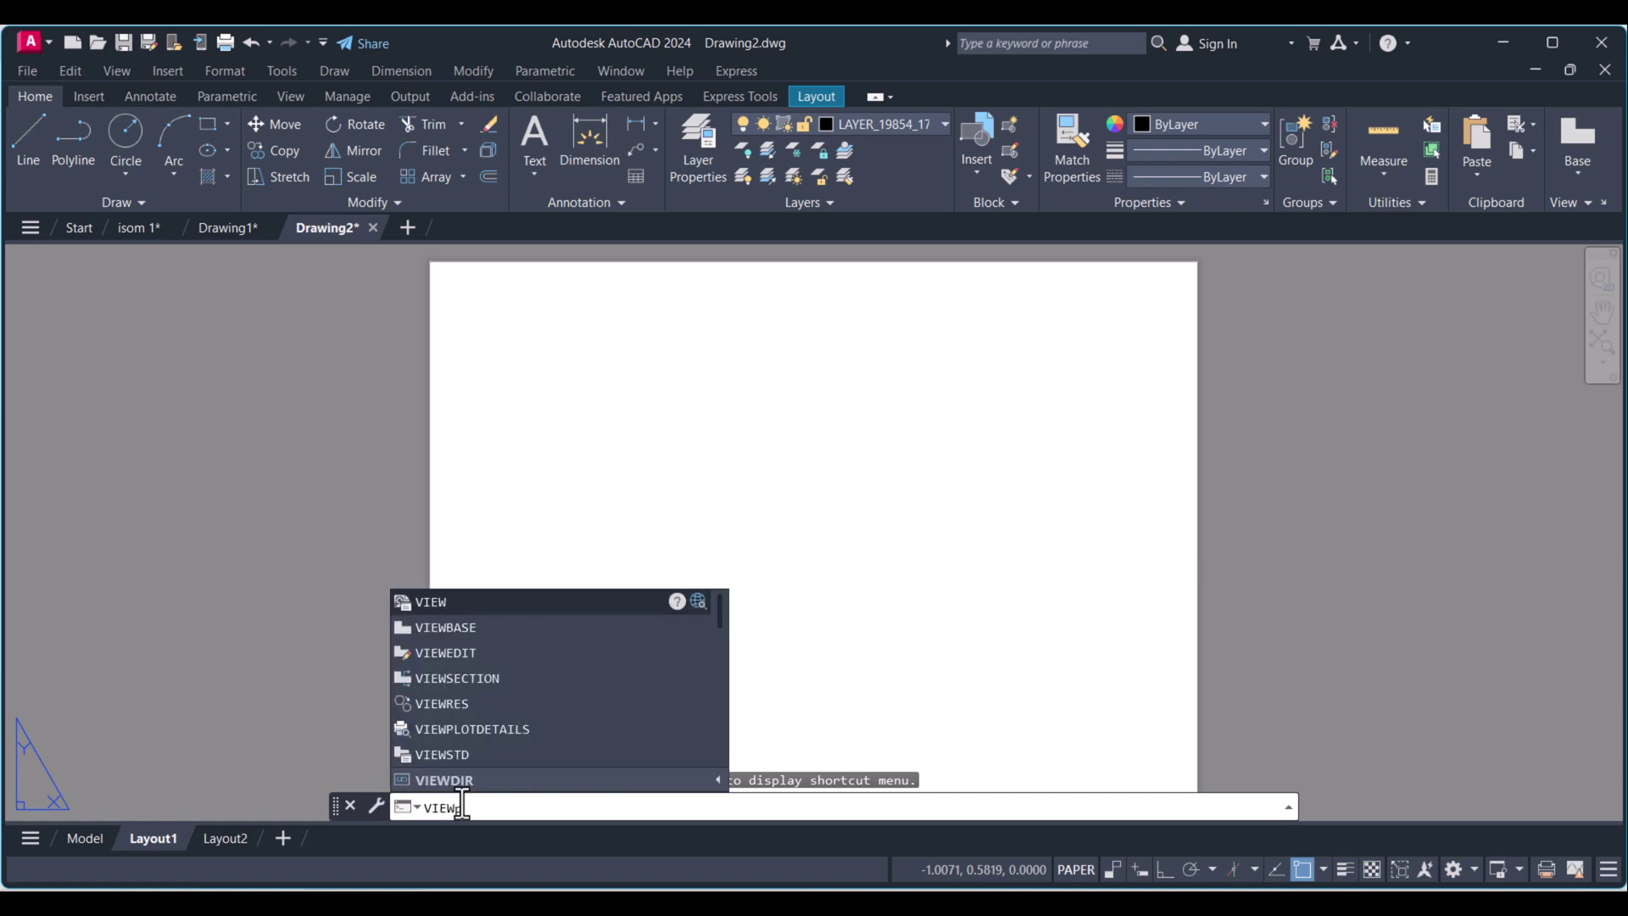
{"action": "type", "text": "PO"}
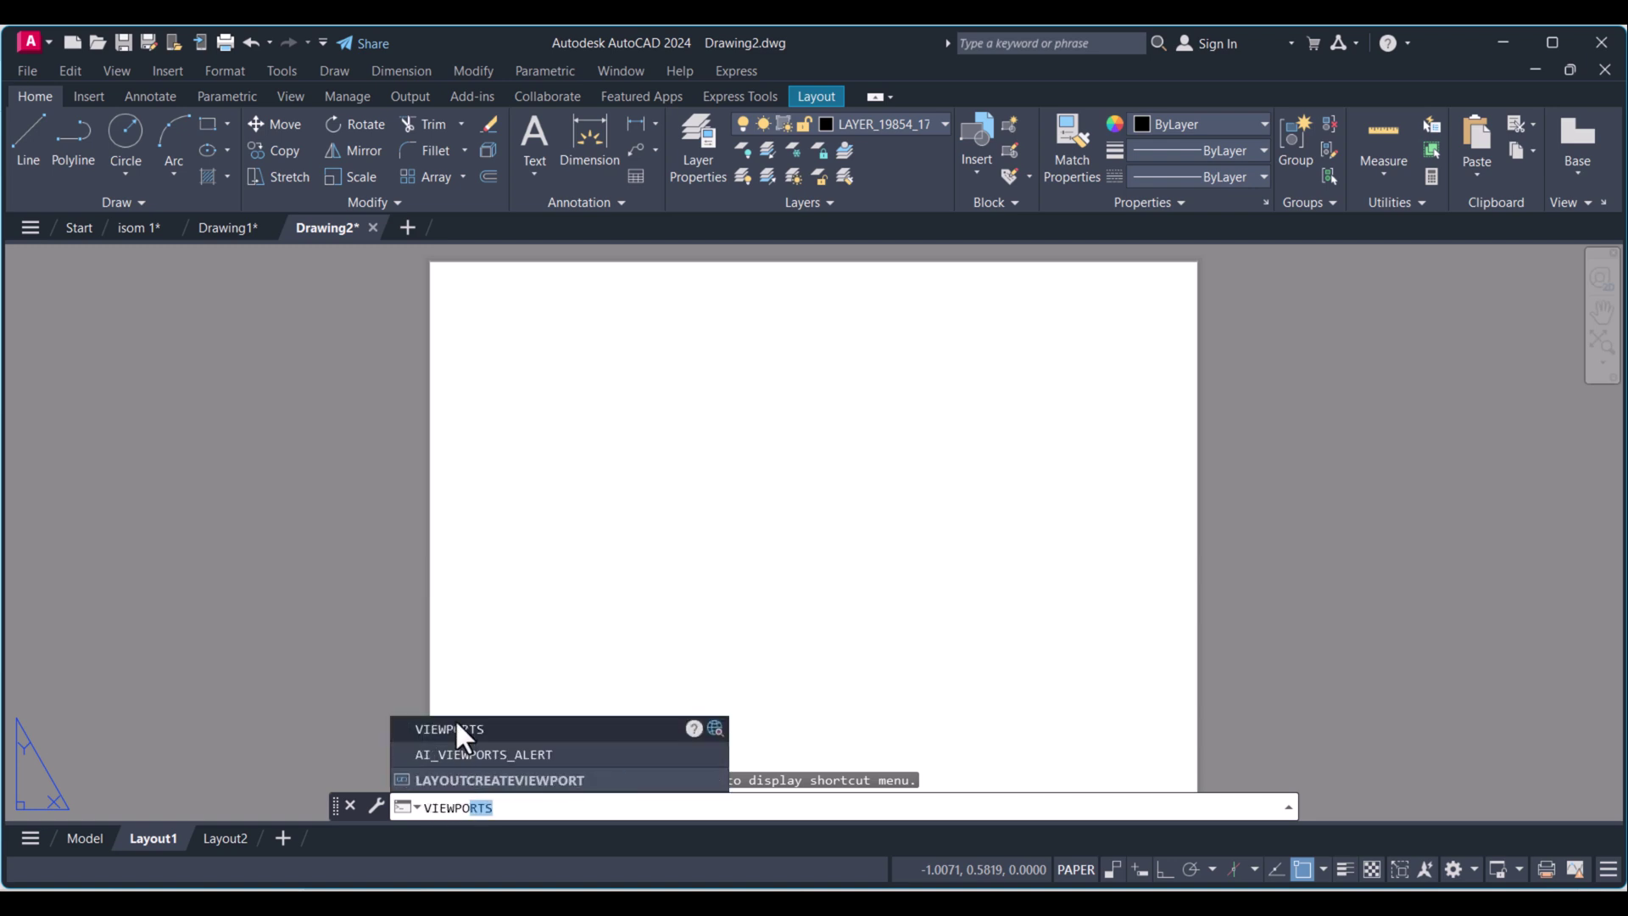
{"action": "left_click", "coordinate": [453, 728]}
{"action": "left_click", "coordinate": [540, 365]}
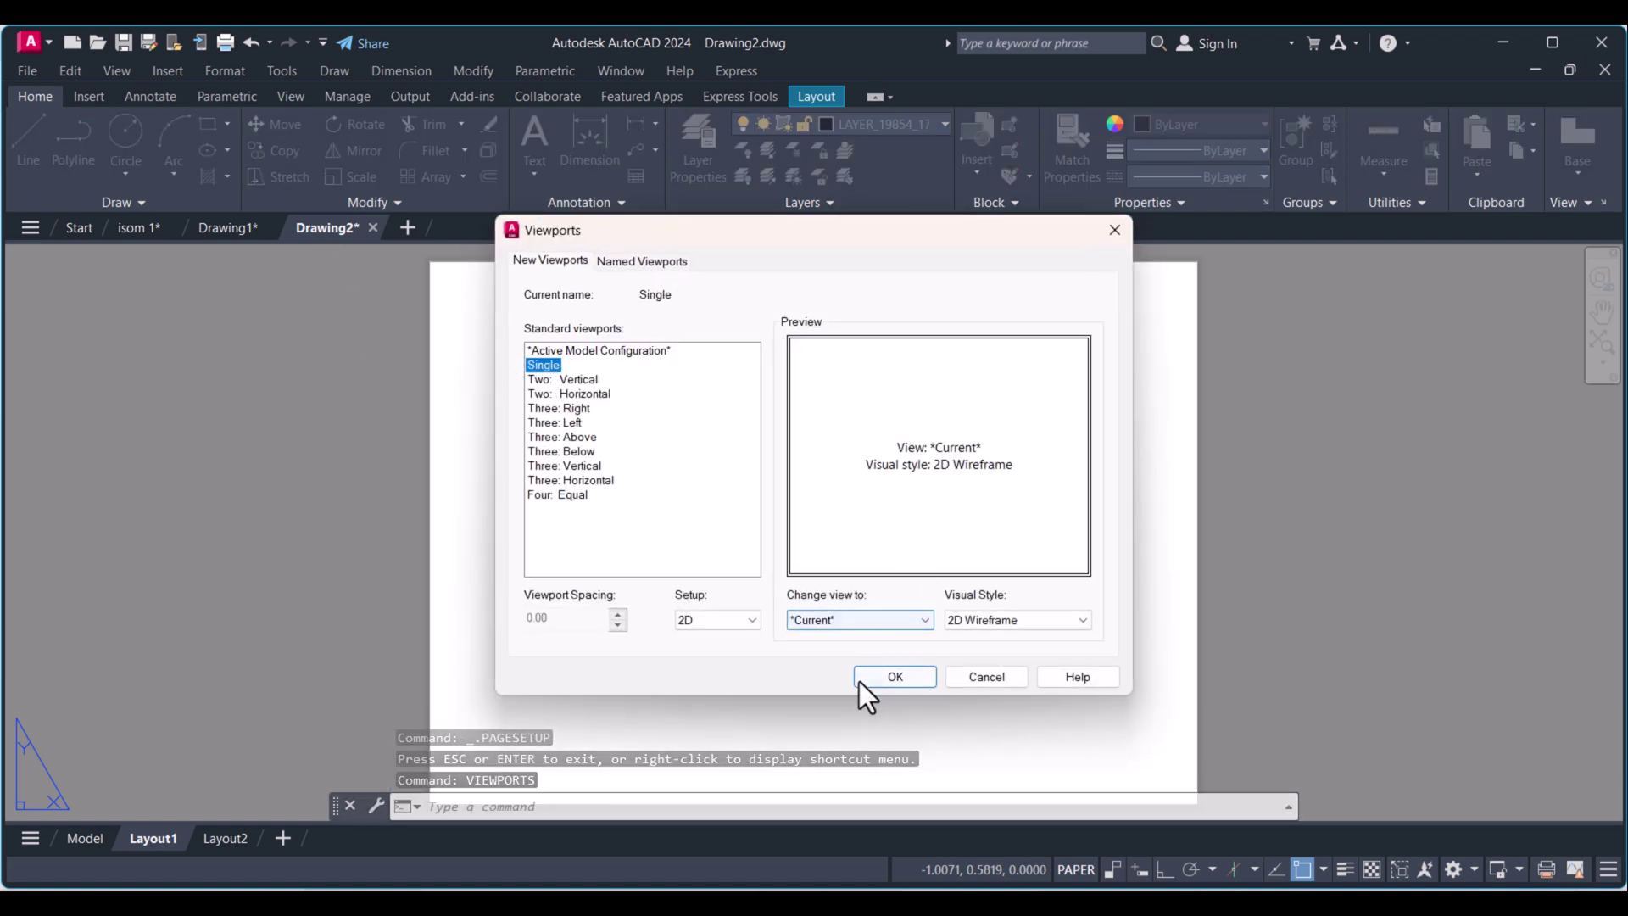
{"action": "left_click", "coordinate": [897, 679]}
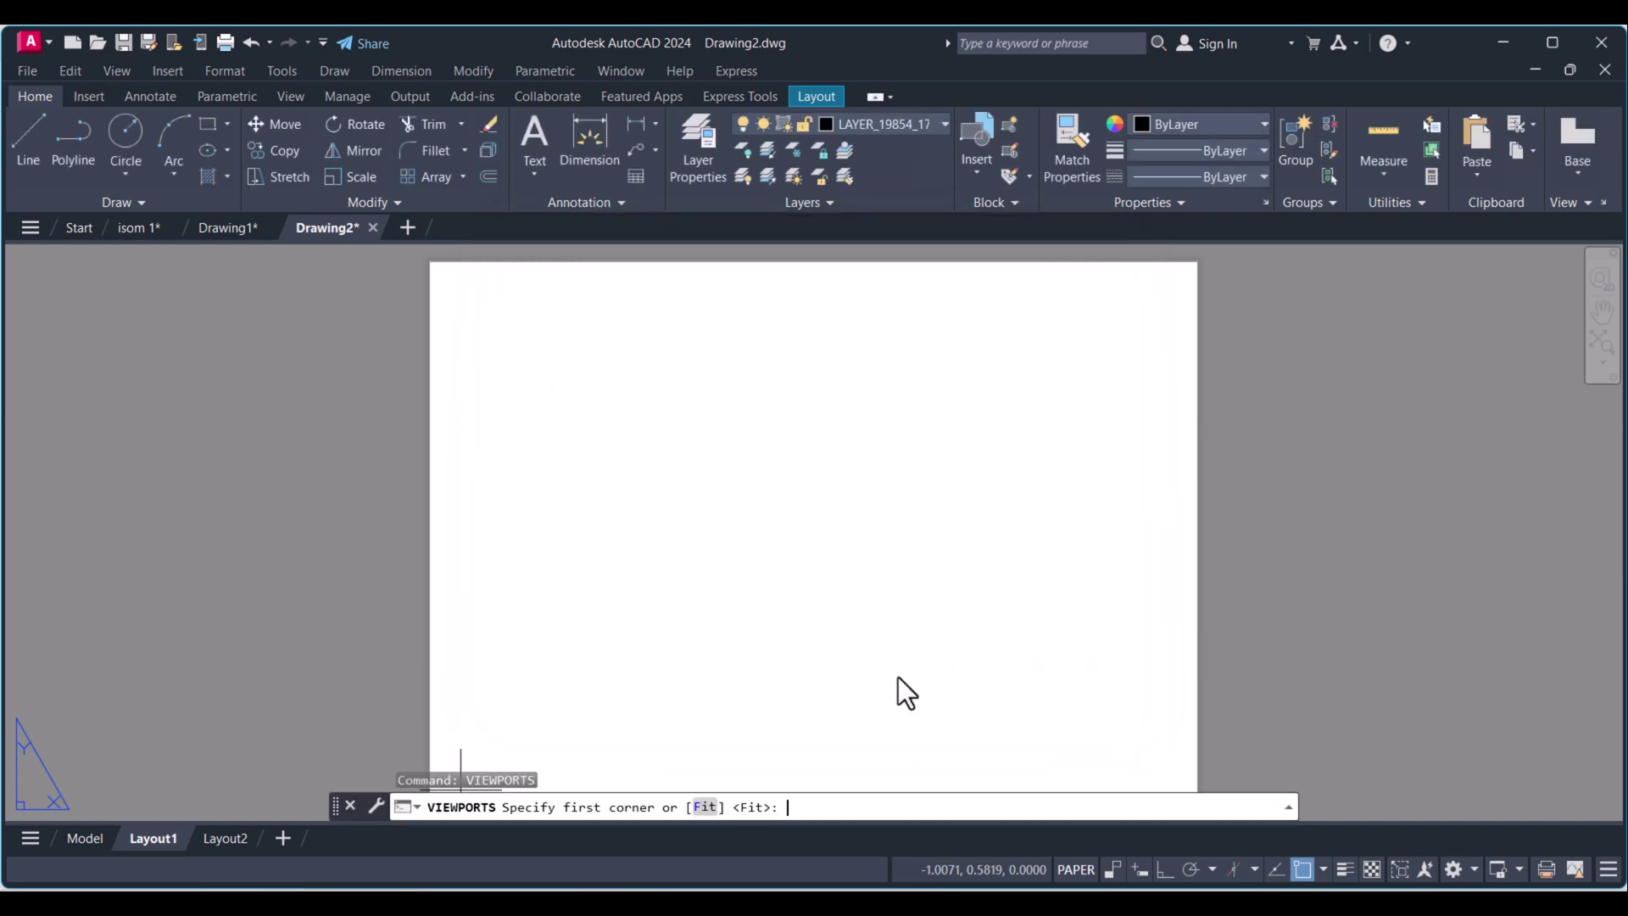
{"action": "left_click", "coordinate": [441, 267]}
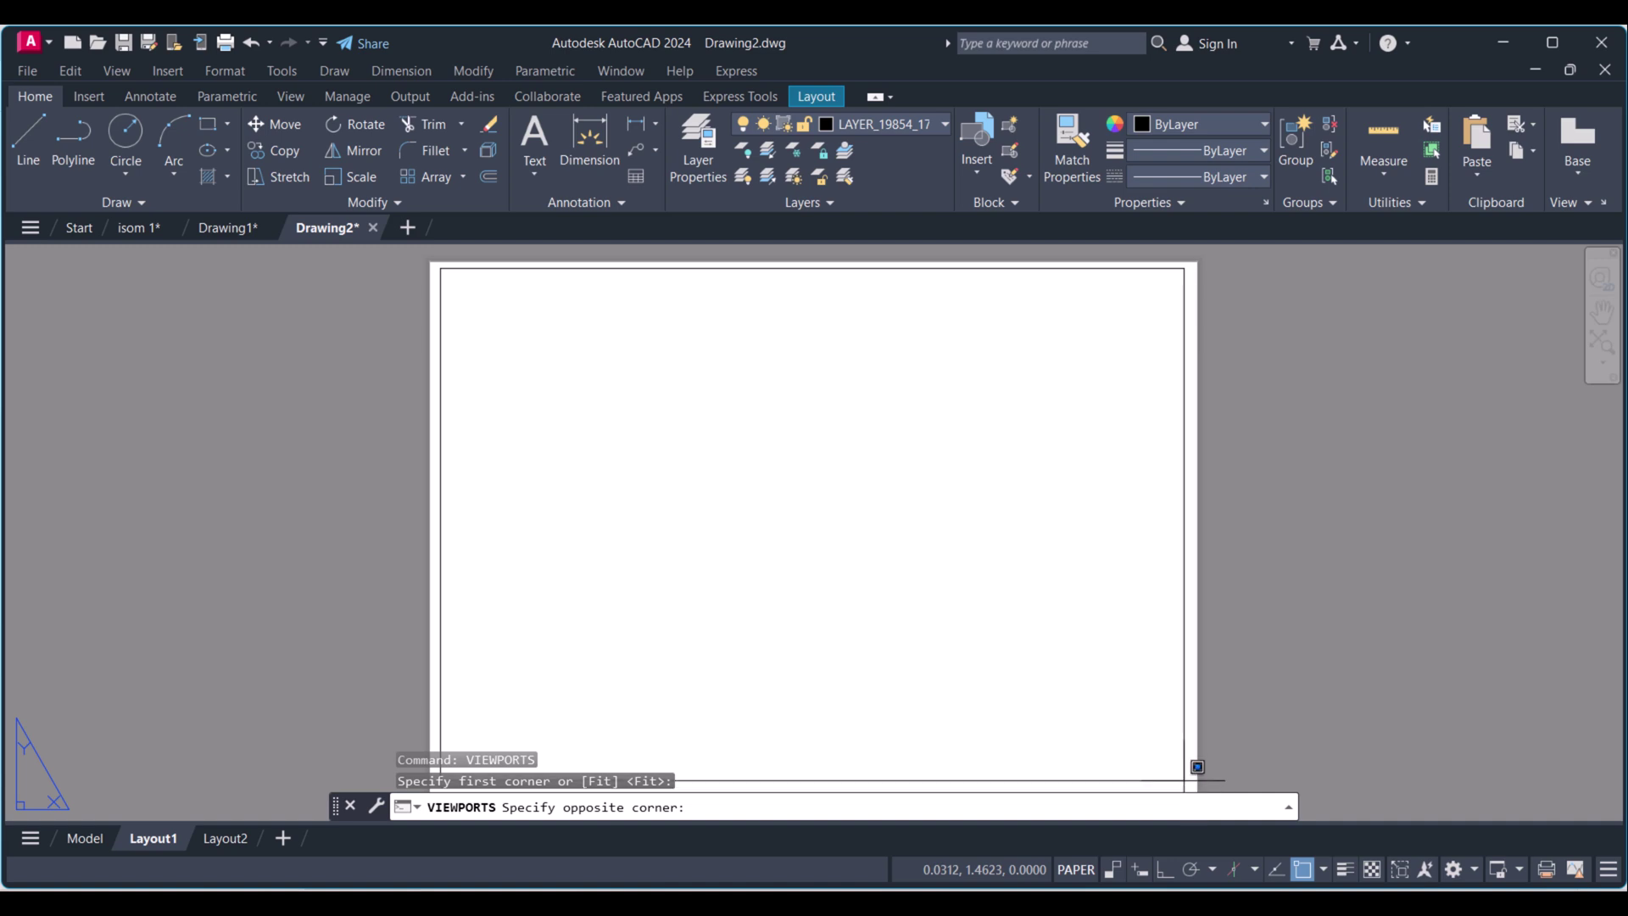
{"action": "scroll", "coordinate": [1191, 788], "scroll_direction": "down", "scroll_amount": 2}
{"action": "middle_click_drag", "start_coordinate": [1134, 735], "coordinate": [1101, 642]}
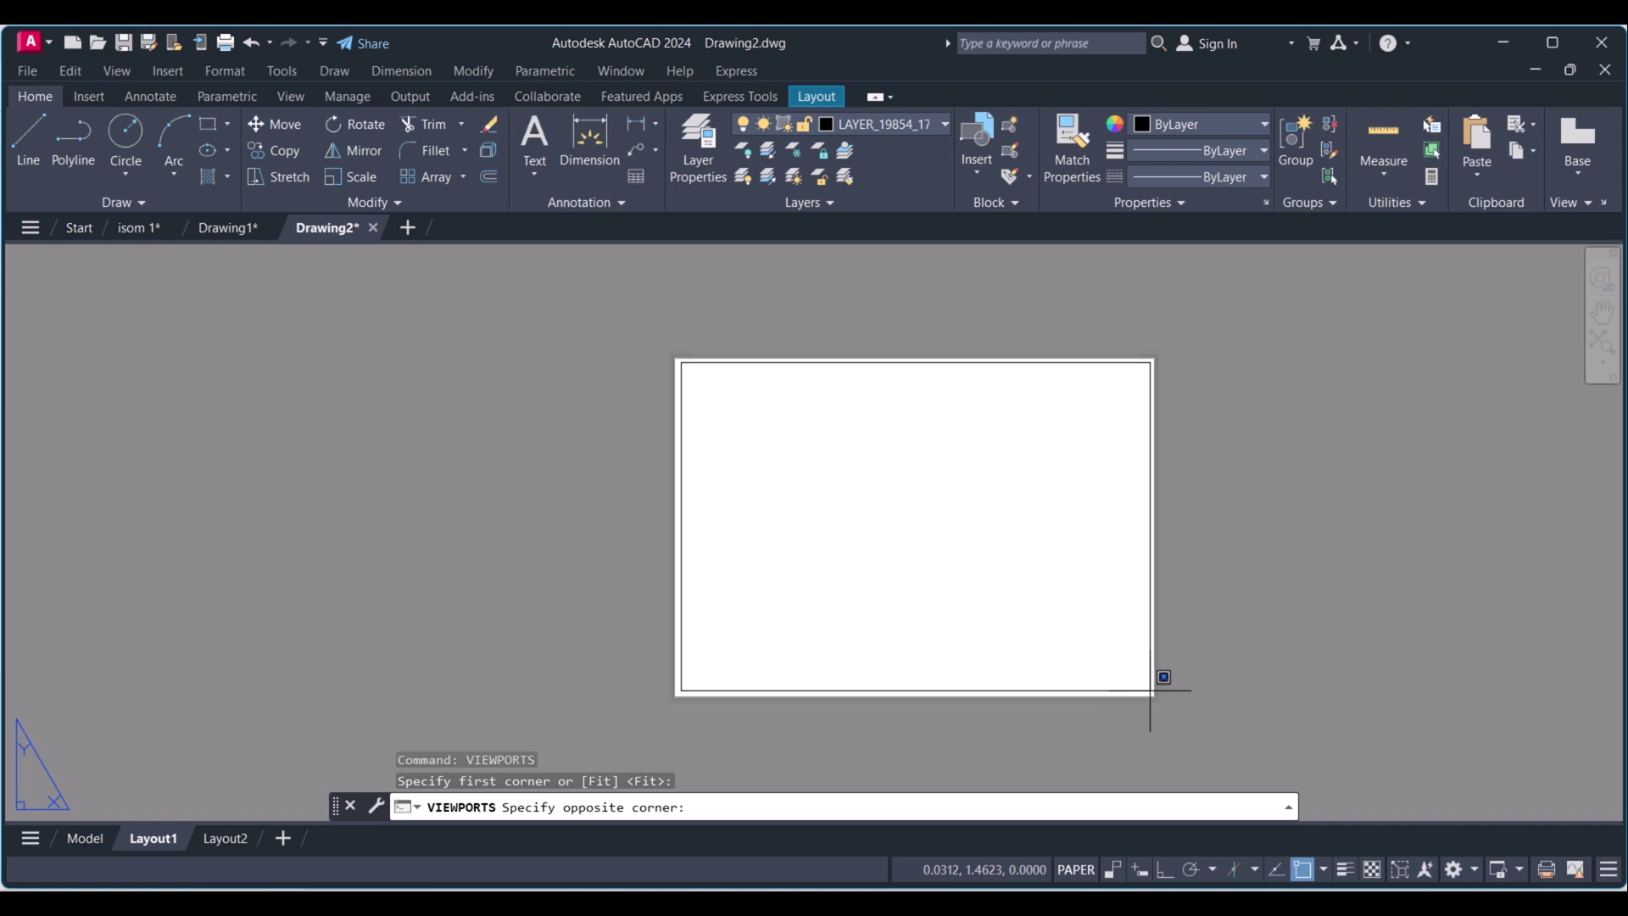
Pick the viewport's opposite corner at the sheet's lower right
{"action": "left_click", "coordinate": [1149, 691]}
{"action": "scroll", "coordinate": [1072, 572], "scroll_direction": "up", "scroll_amount": 2}
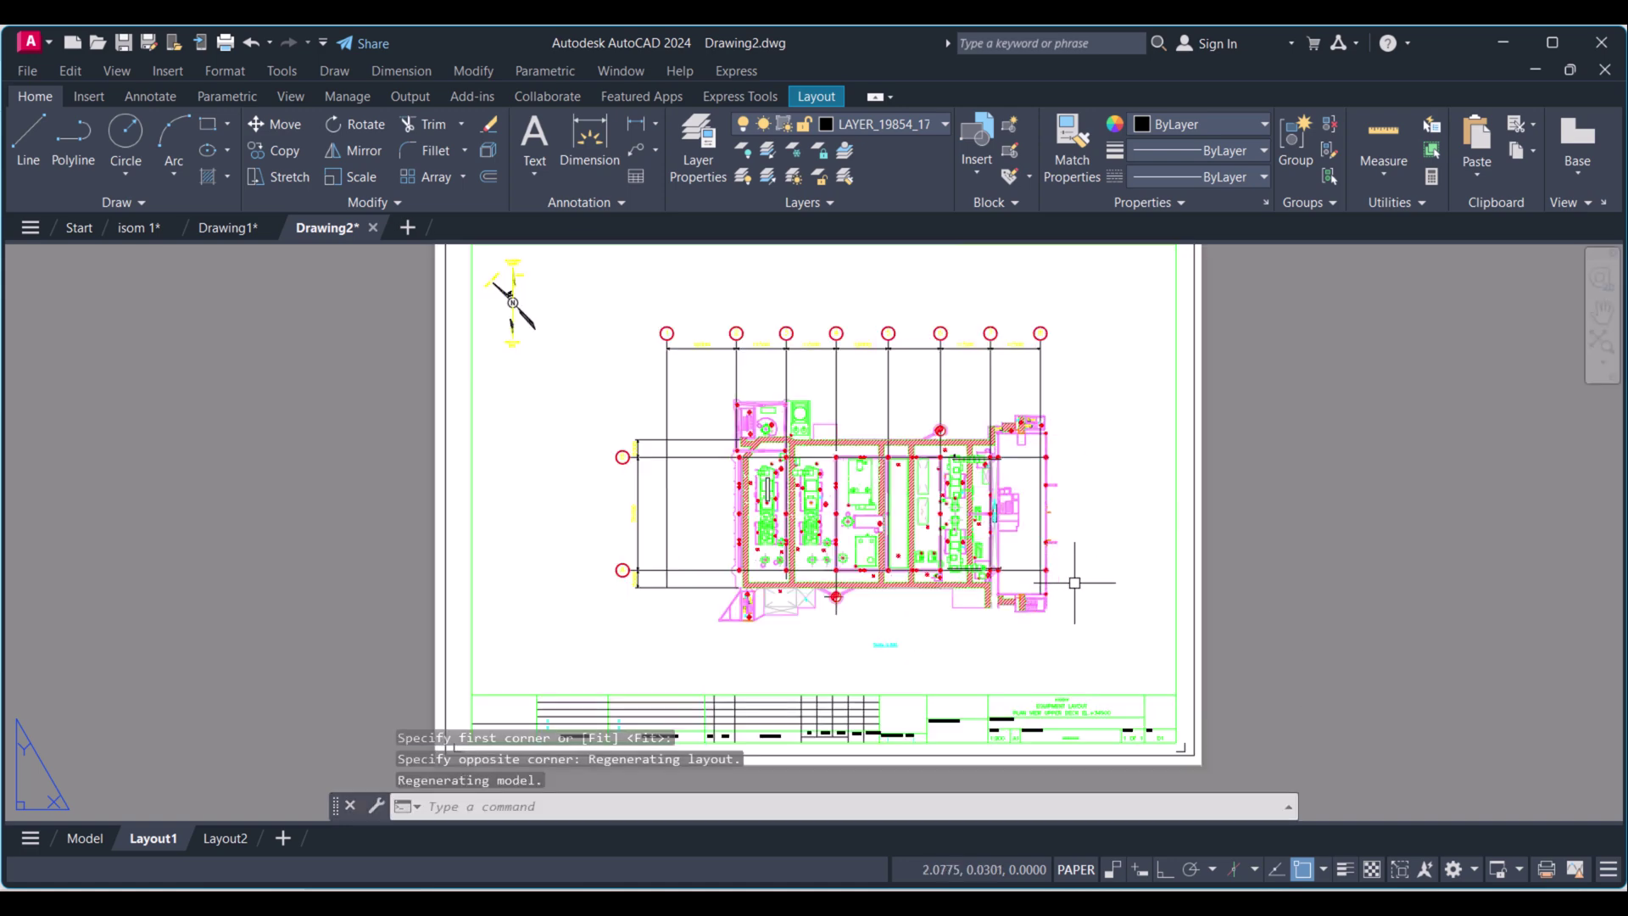
{"action": "scroll", "coordinate": [1074, 583], "scroll_direction": "up", "scroll_amount": 2}
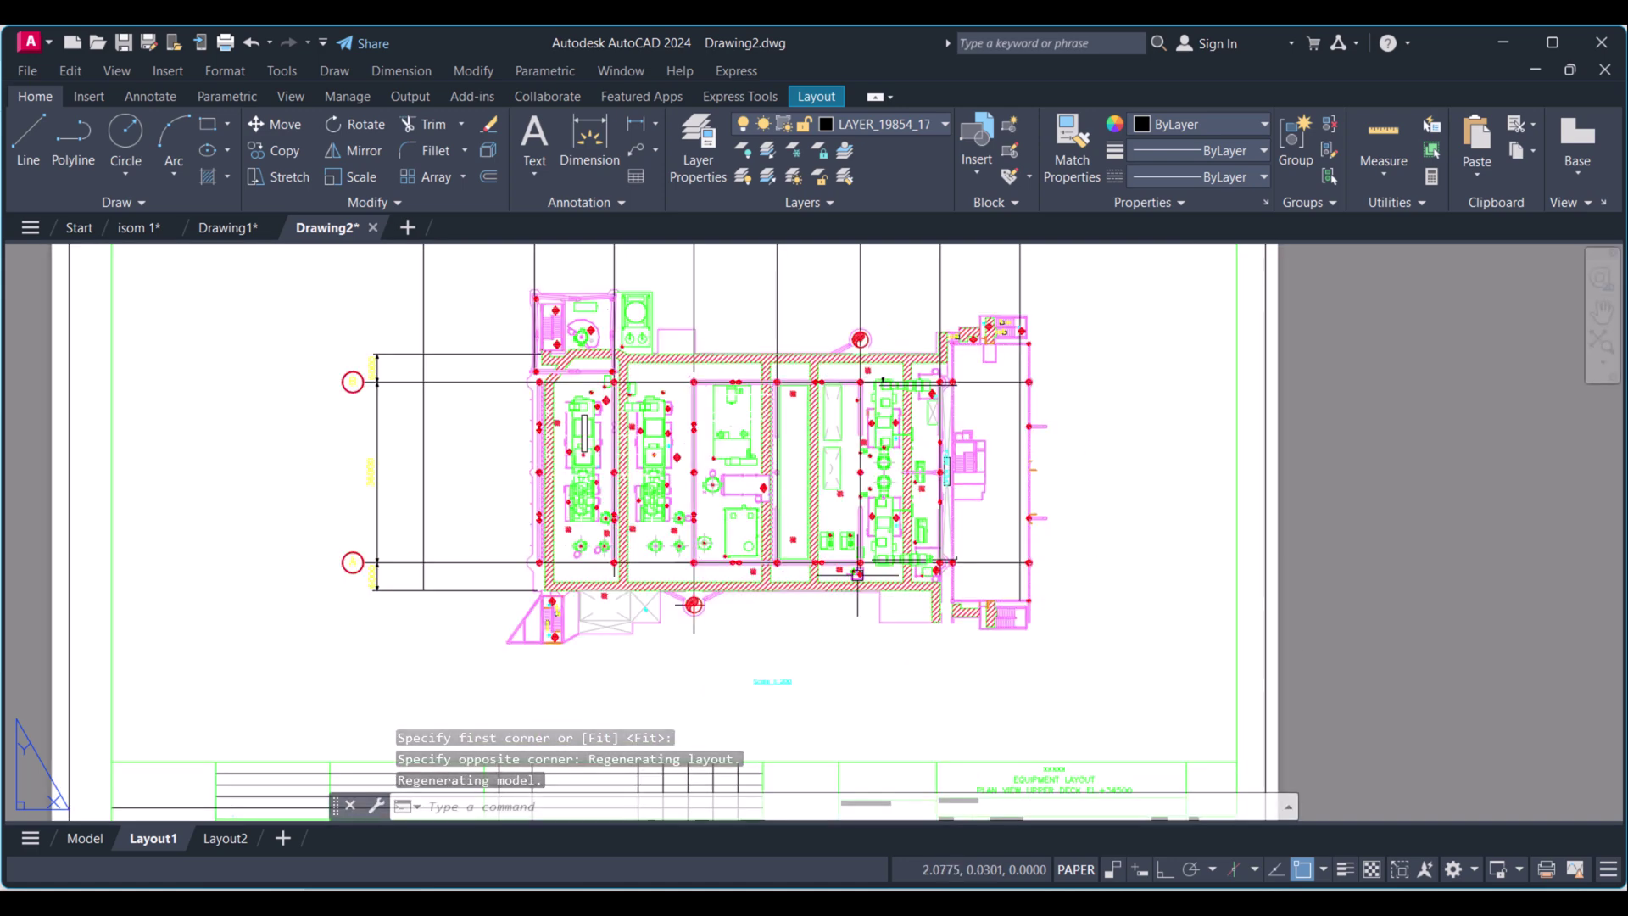
{"action": "scroll", "coordinate": [735, 580], "scroll_direction": "down", "scroll_amount": 2}
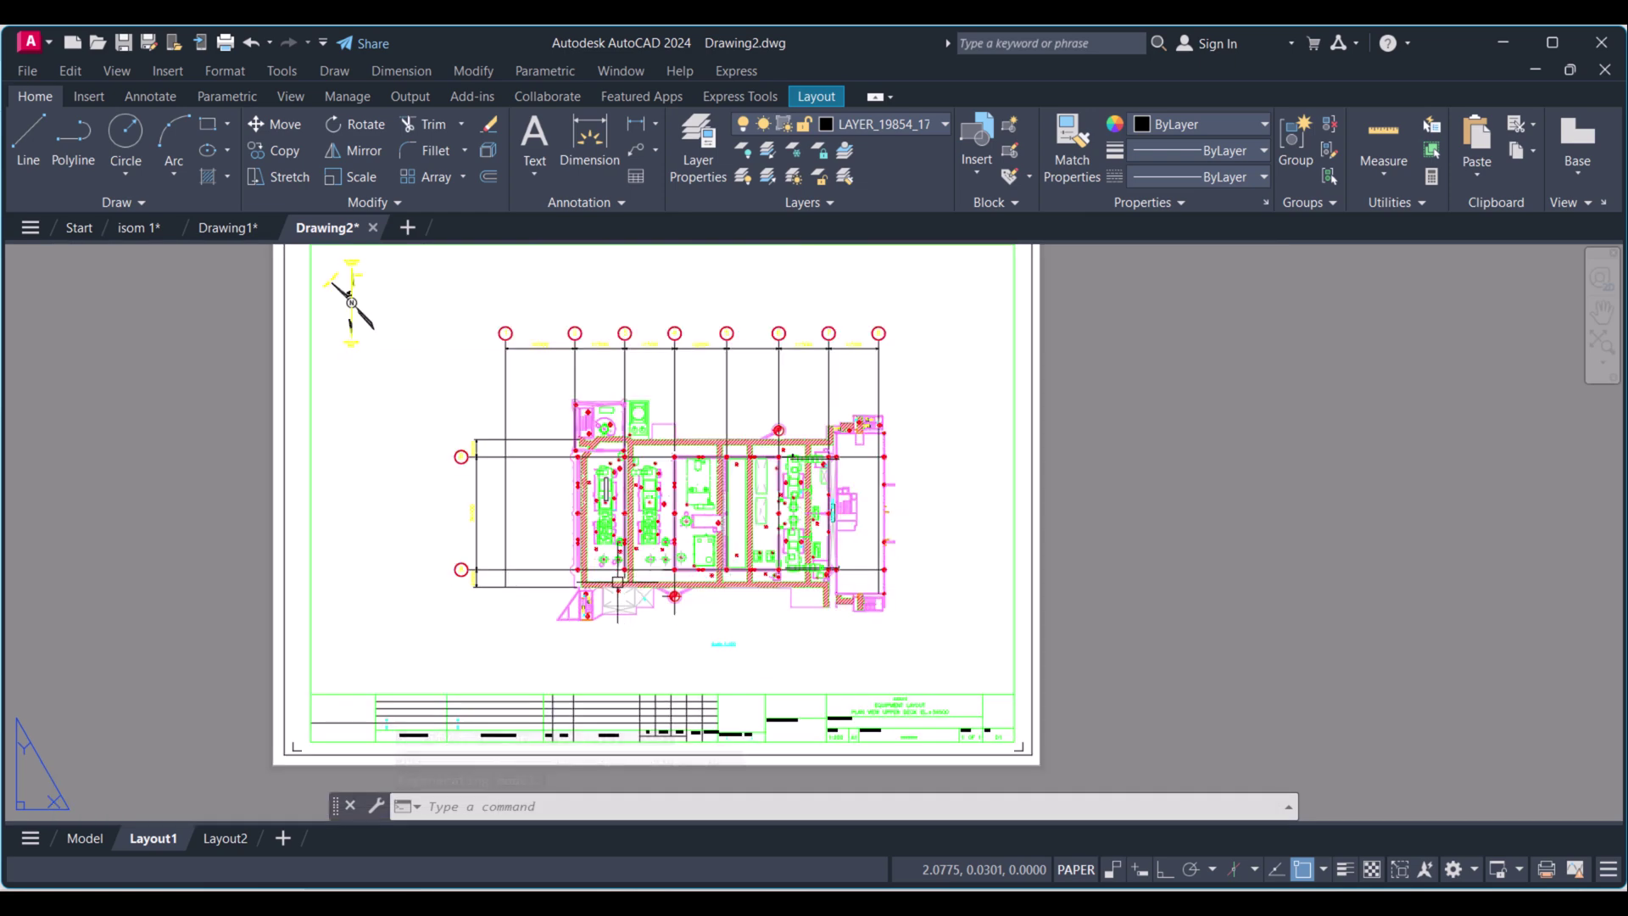
{"action": "scroll", "coordinate": [617, 582], "scroll_direction": "up", "scroll_amount": 2}
{"action": "scroll", "coordinate": [618, 583], "scroll_direction": "down", "scroll_amount": 2}
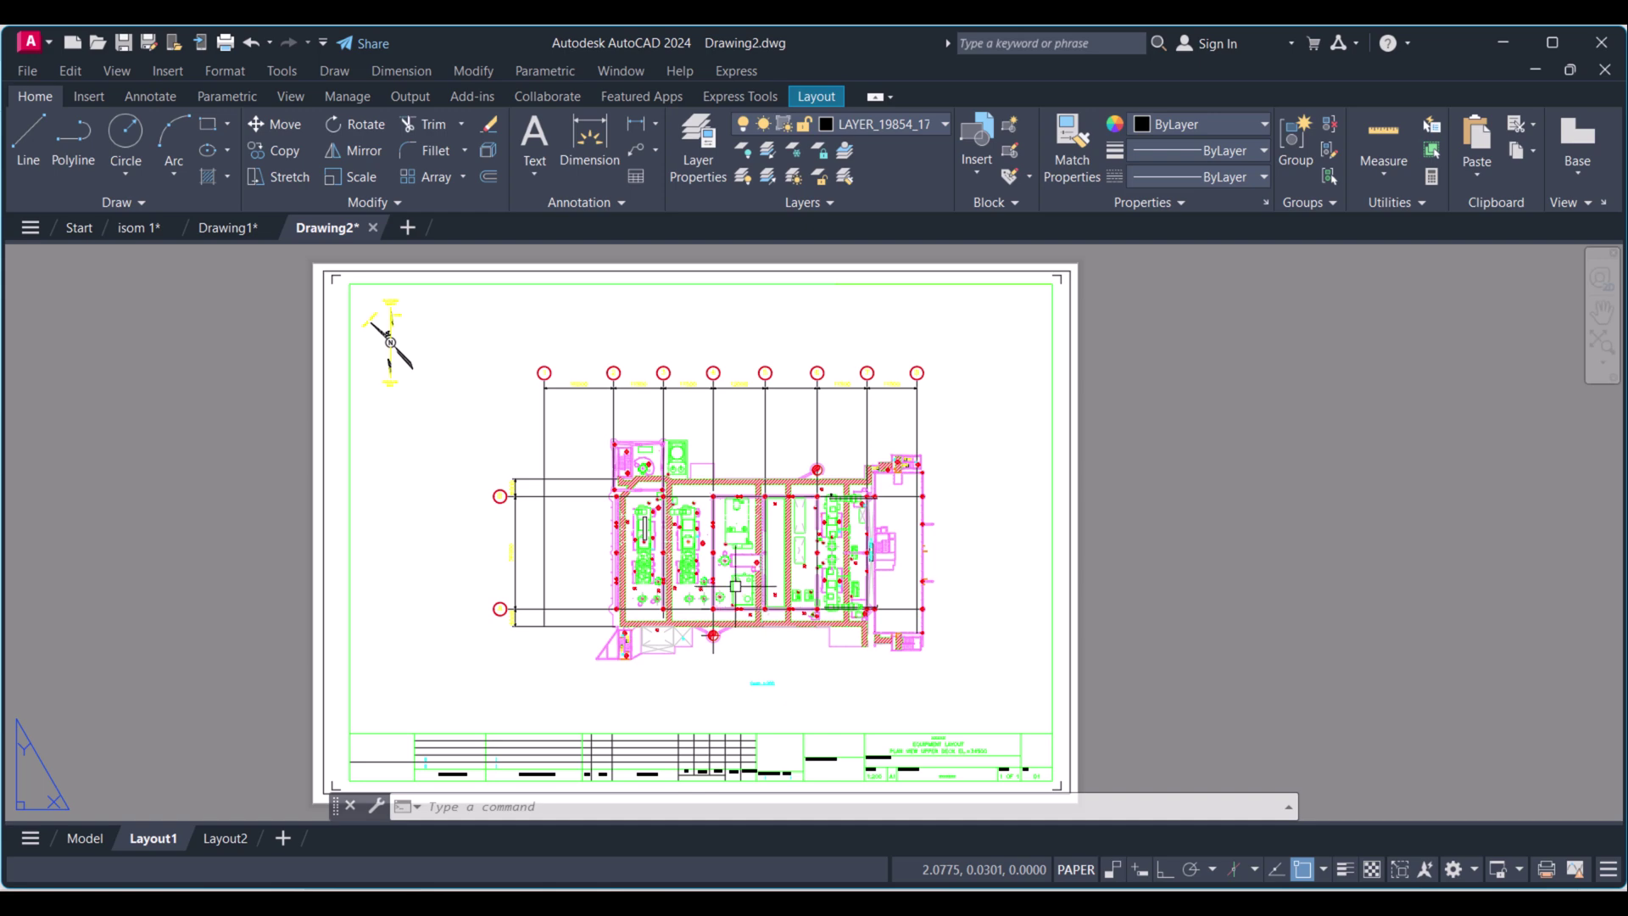
Turn on Display plot styles in Layout1's page setup through the Page Setup Manager
{"action": "right_click", "coordinate": [149, 838]}
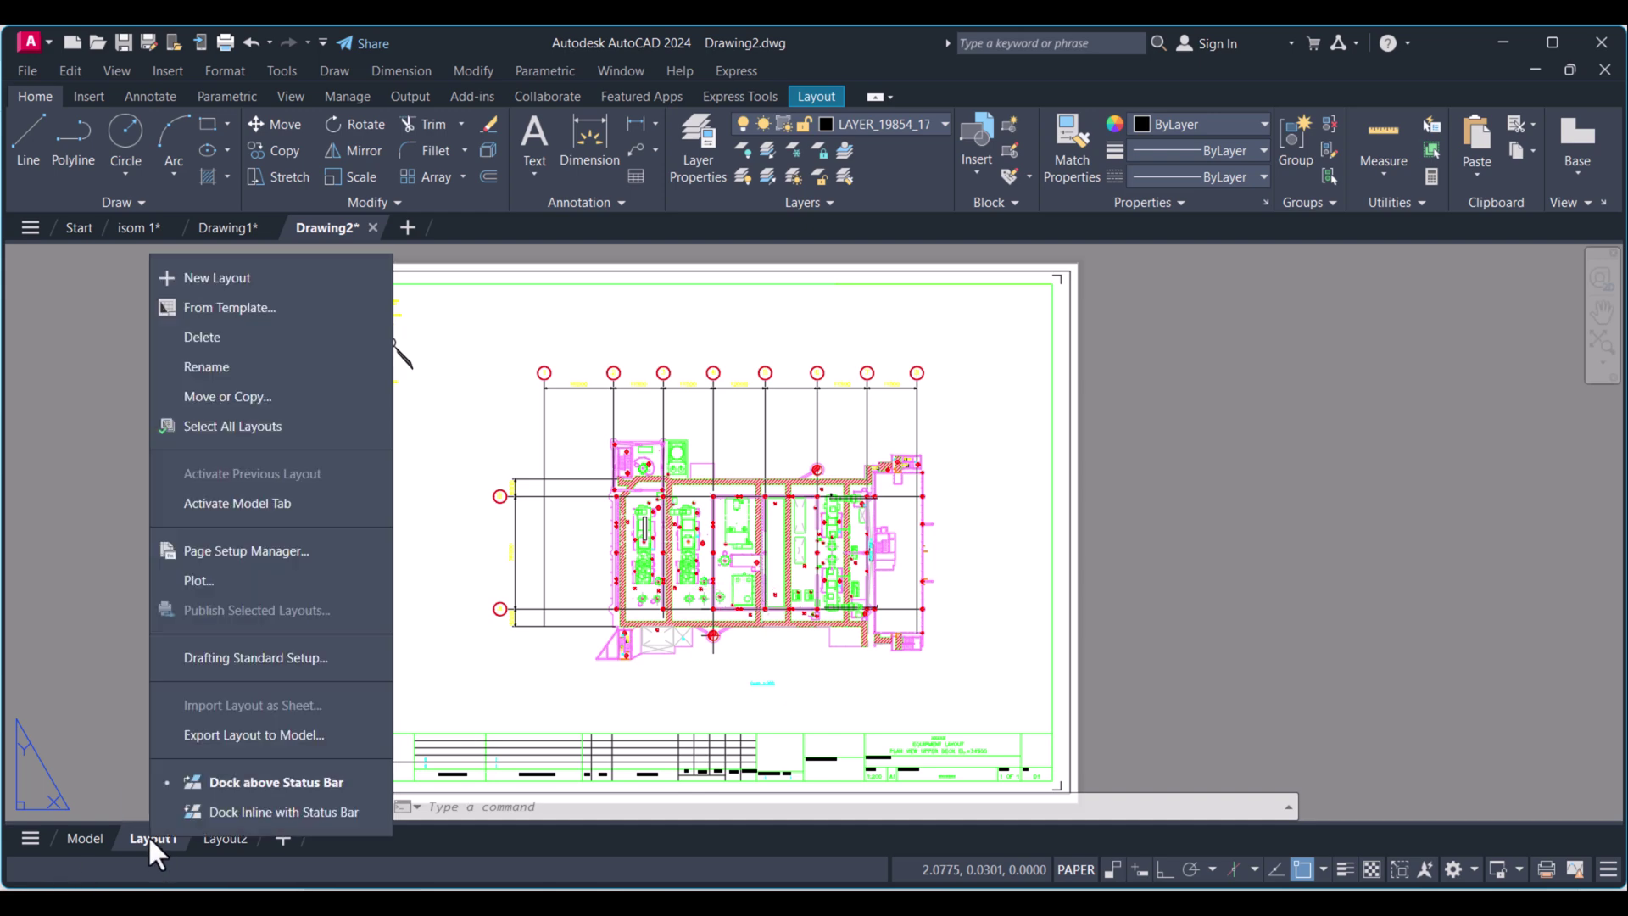
{"action": "left_click", "coordinate": [254, 549]}
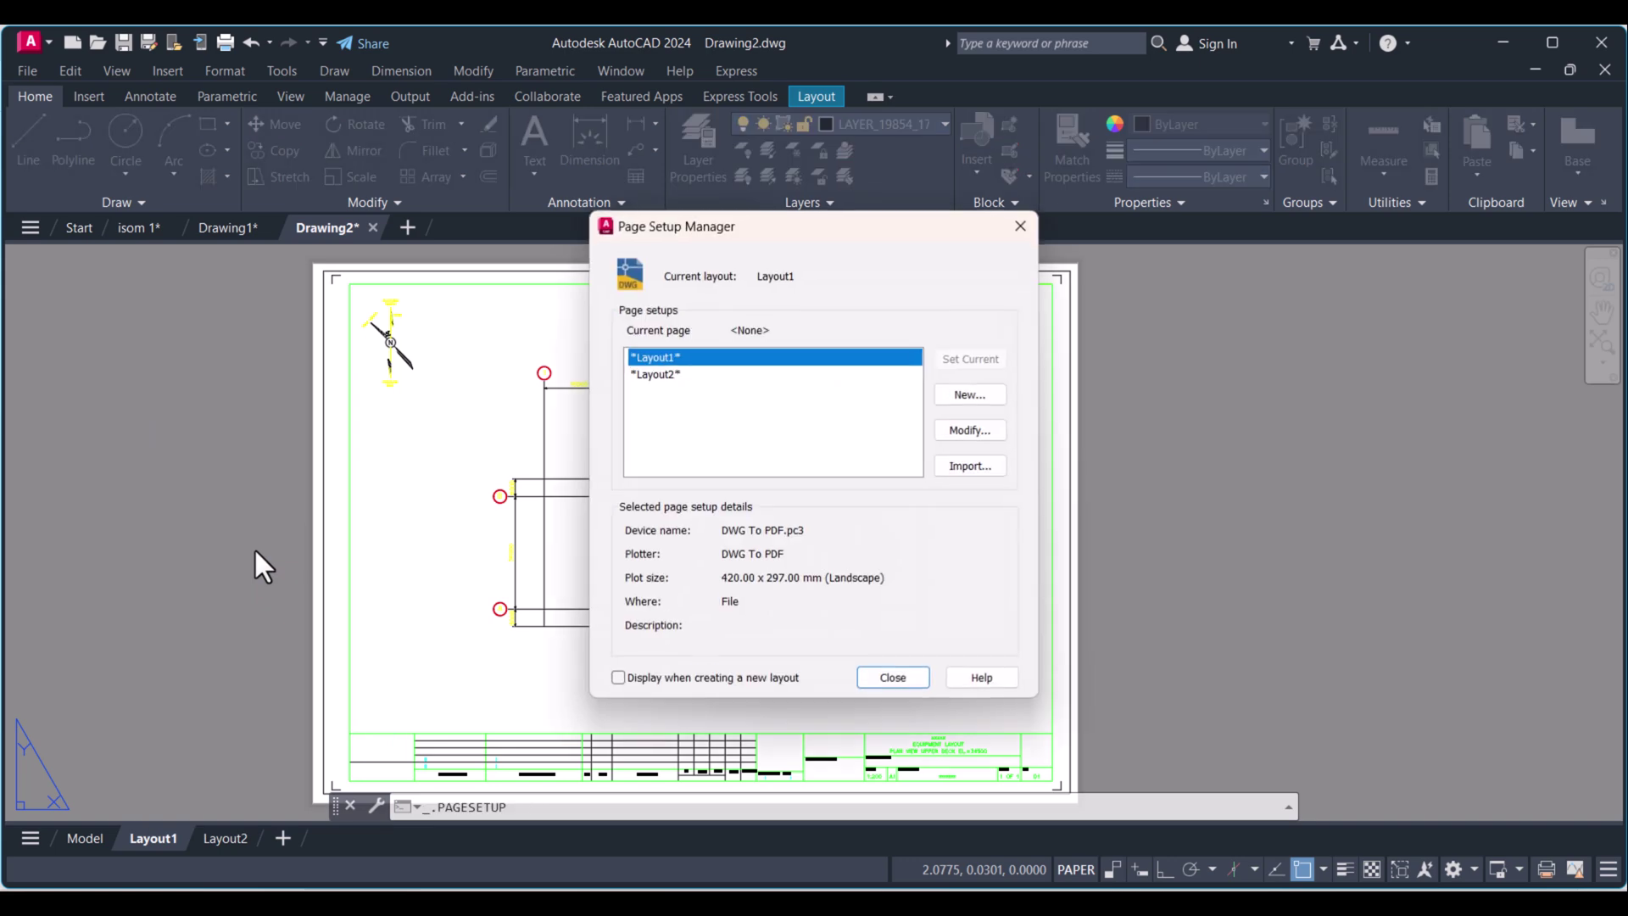
{"action": "left_click", "coordinate": [984, 428]}
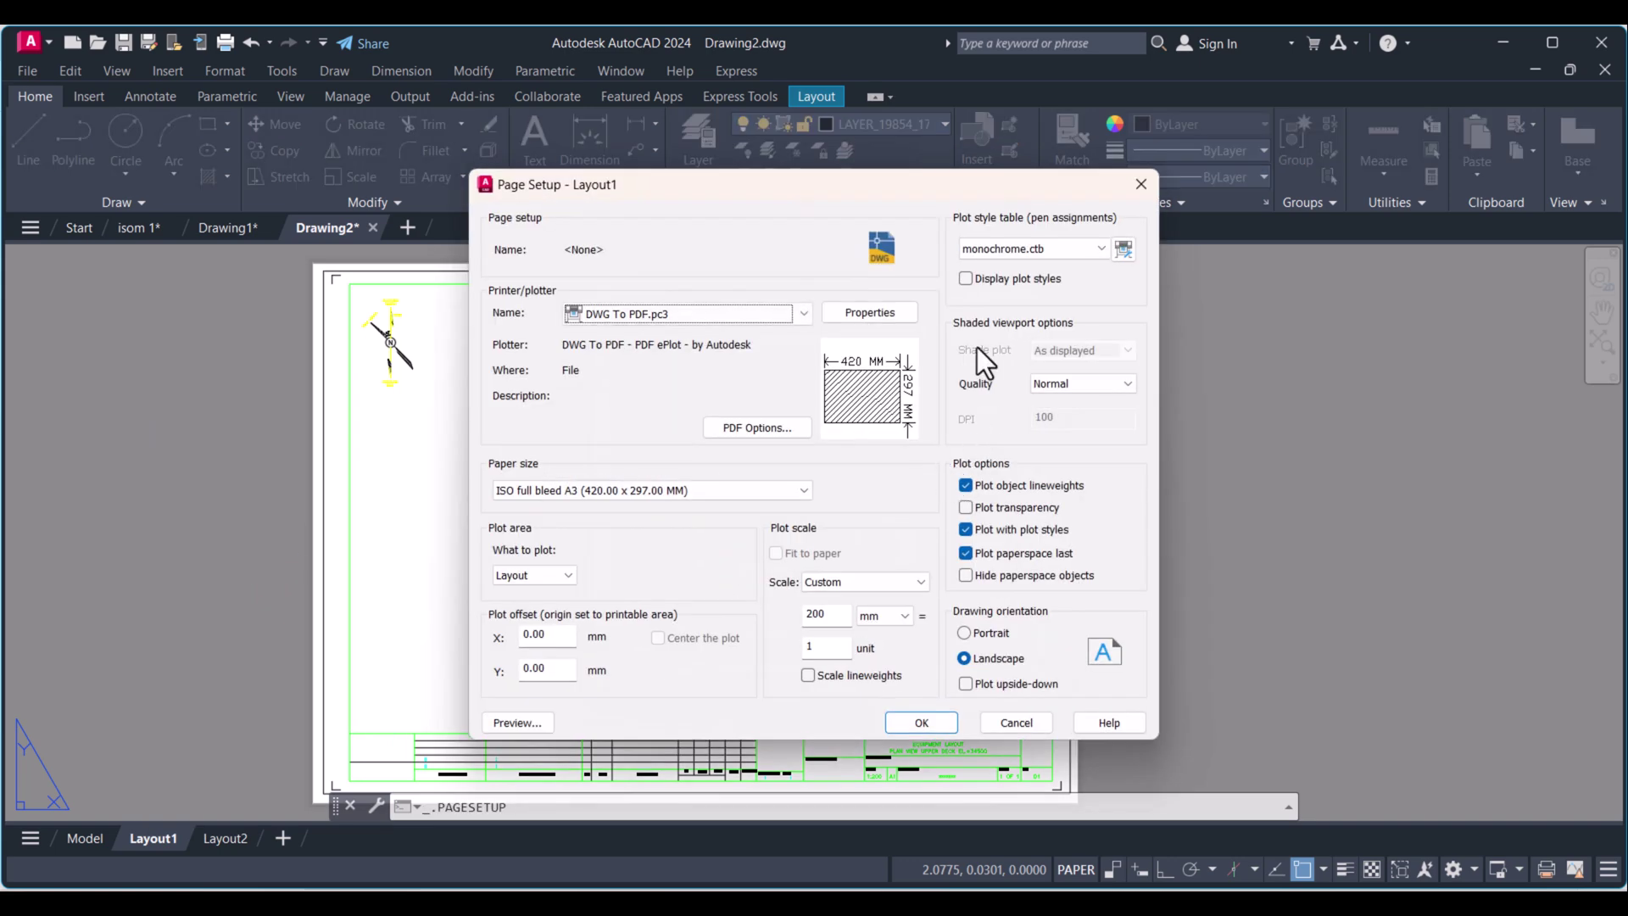
{"action": "left_click", "coordinate": [967, 280]}
Apply the page setup, close the manager, and pan to inspect the monochrome layout
{"action": "left_click", "coordinate": [936, 725]}
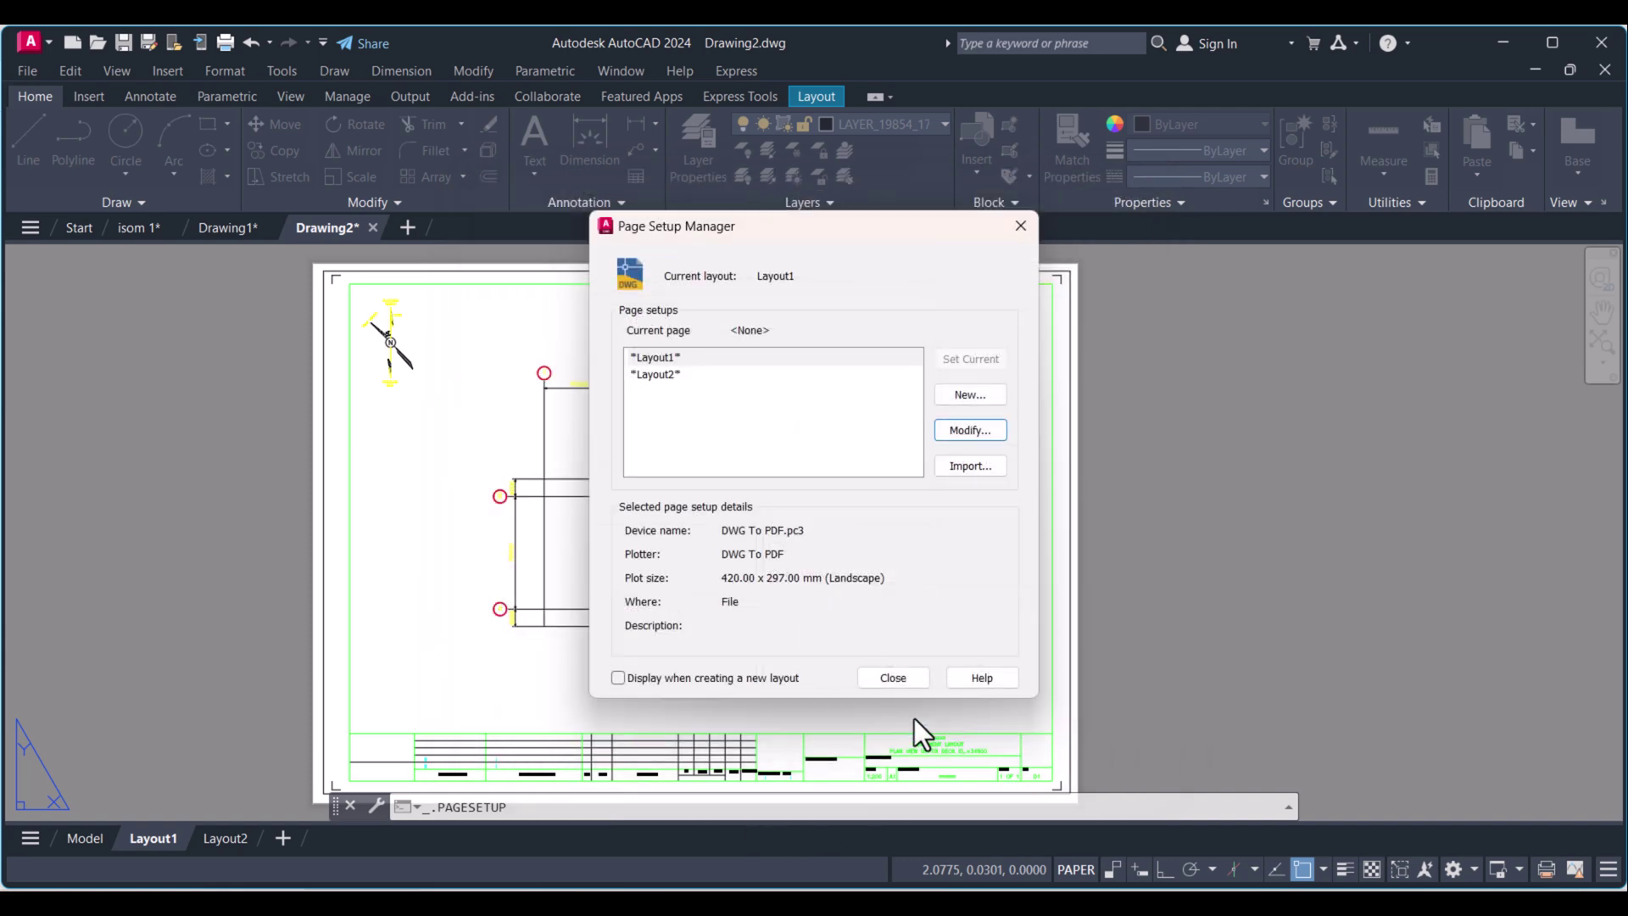
{"action": "left_click", "coordinate": [893, 677]}
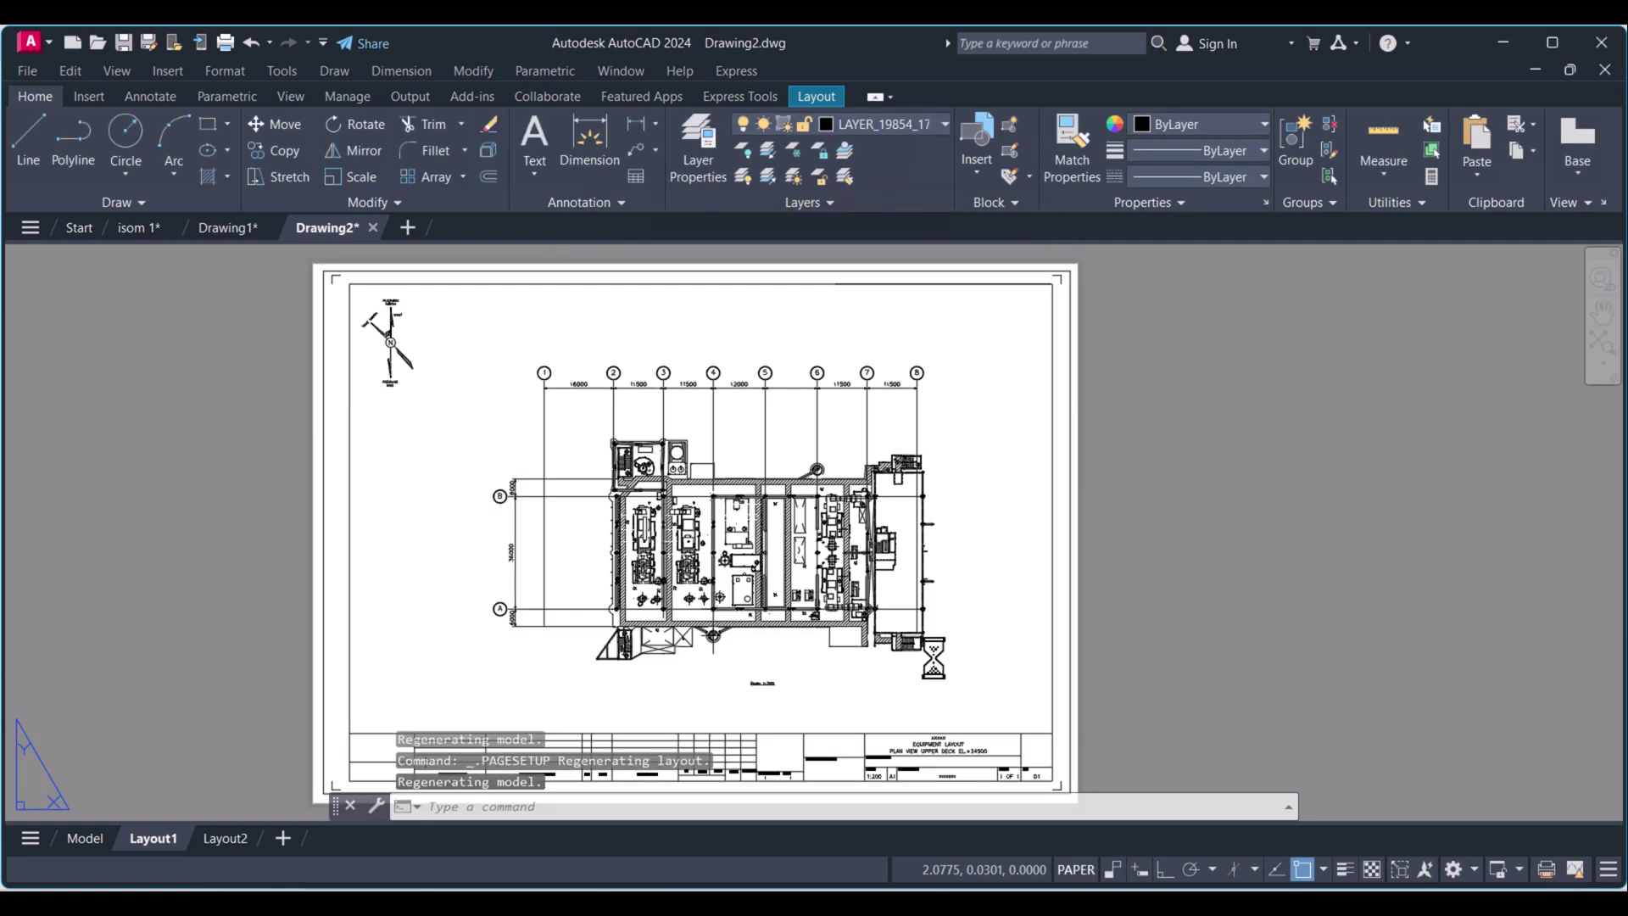
{"action": "scroll", "coordinate": [673, 610], "scroll_direction": "up", "scroll_amount": 4}
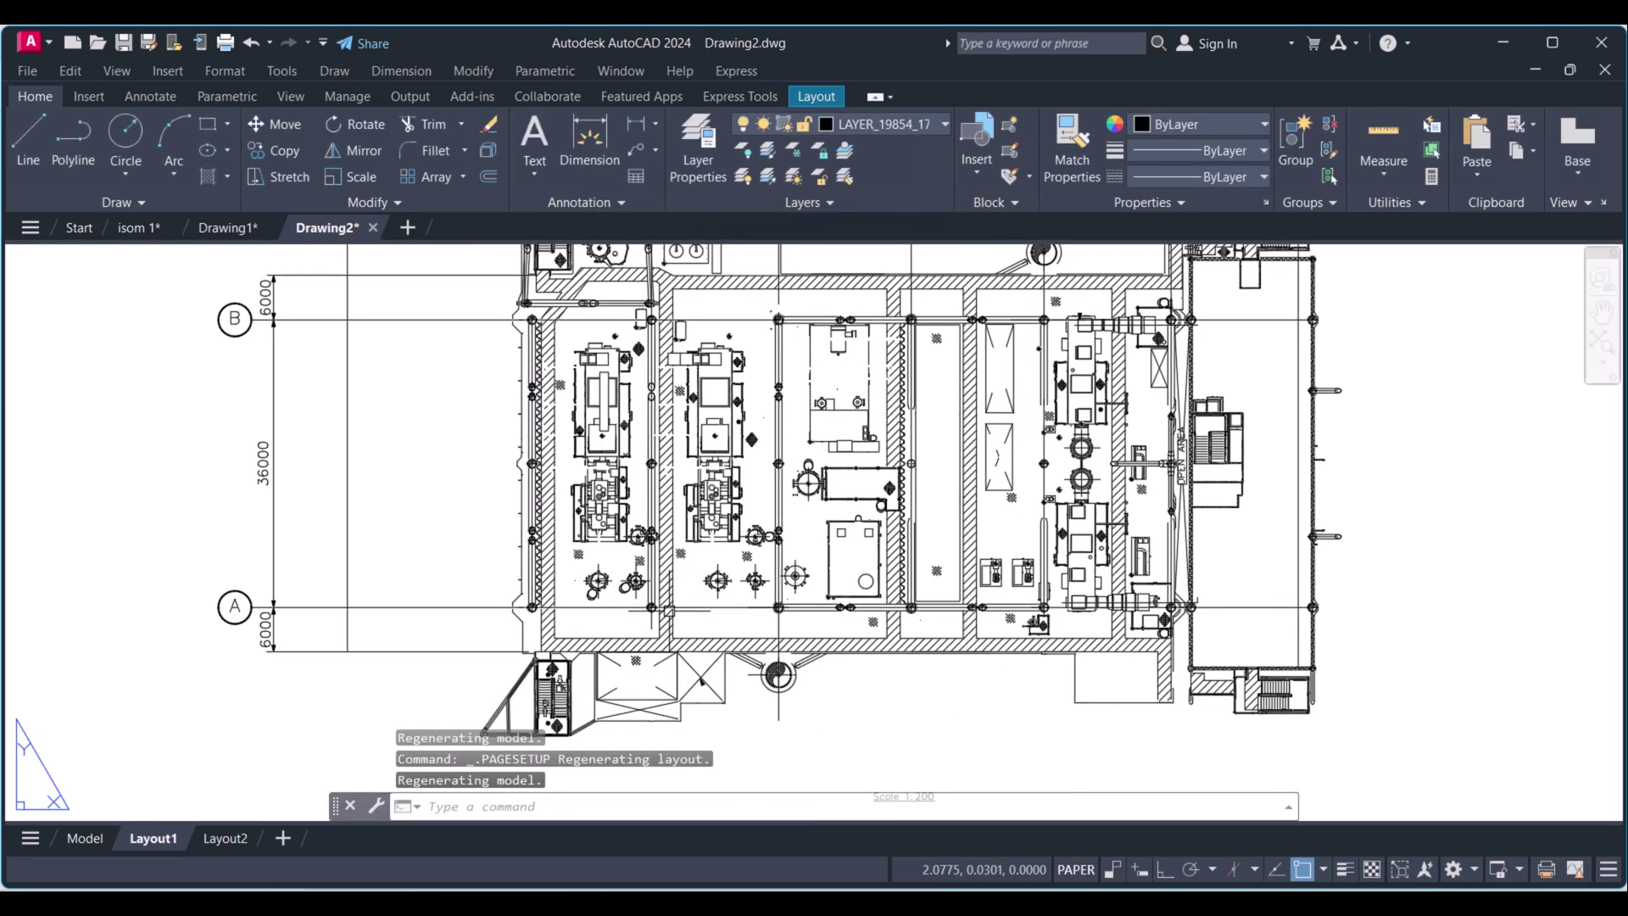
{"action": "scroll", "coordinate": [669, 611], "scroll_direction": "down", "scroll_amount": 4}
{"action": "mouse_move", "coordinate": [743, 658]}
{"action": "middle_mouse_down"}
{"action": "mouse_move", "coordinate": [731, 557]}
{"action": "mouse_move", "coordinate": [774, 645]}
{"action": "middle_mouse_up"}
{"action": "scroll", "coordinate": [637, 432], "scroll_direction": "up", "scroll_amount": 3}
{"action": "scroll", "coordinate": [636, 433], "scroll_direction": "down", "scroll_amount": 3}
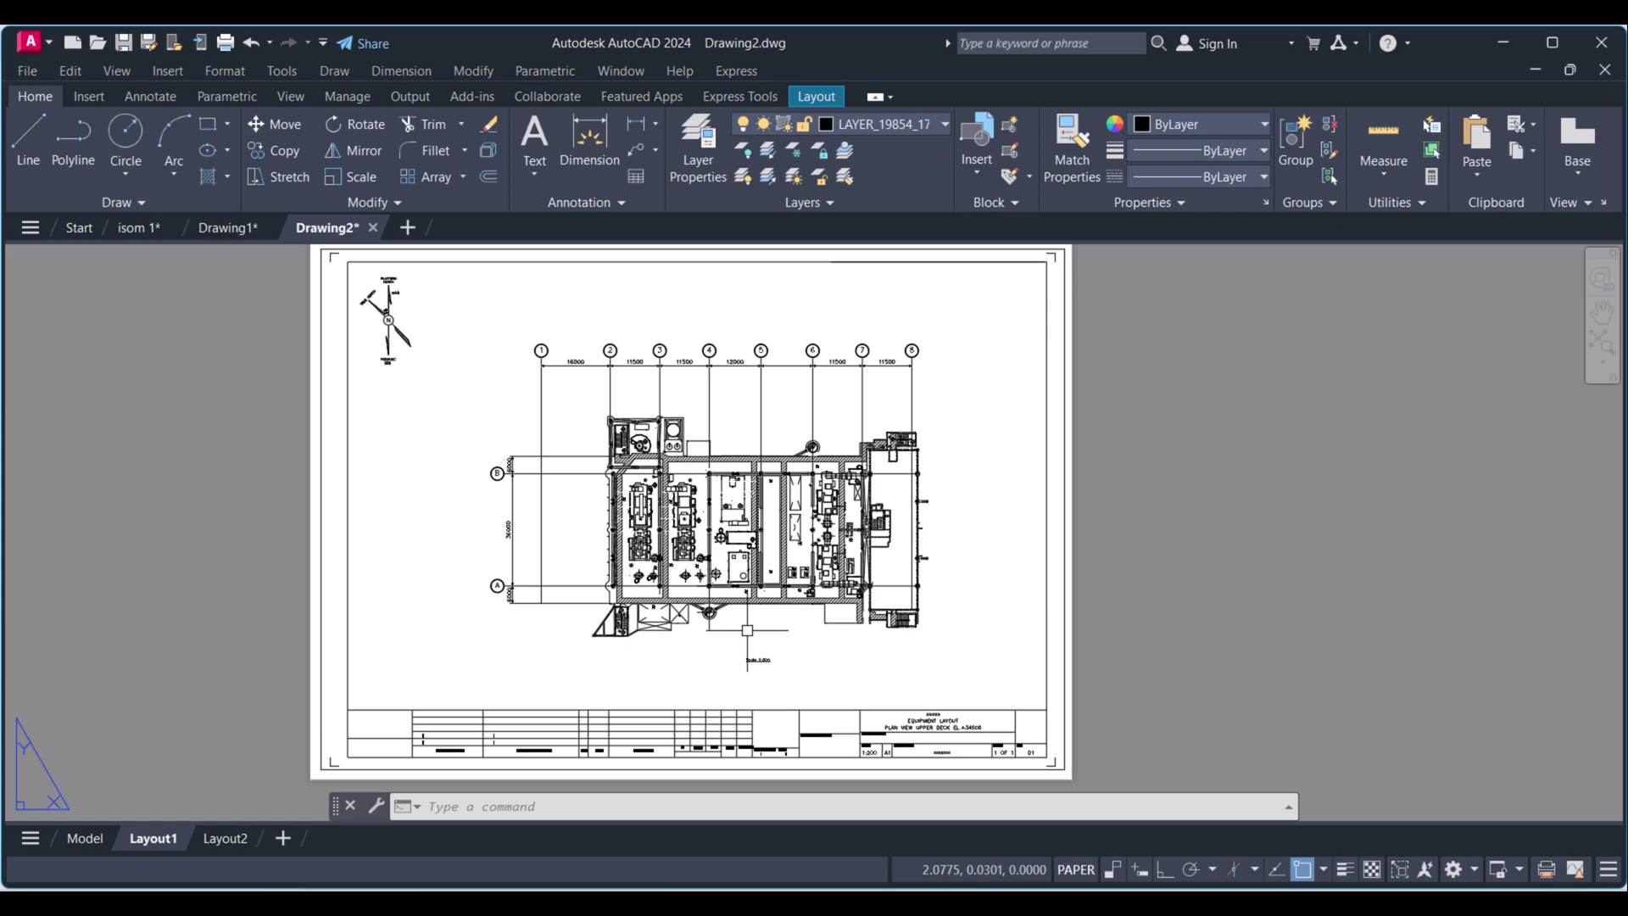
{"action": "scroll", "coordinate": [746, 630], "scroll_direction": "up", "scroll_amount": 2}
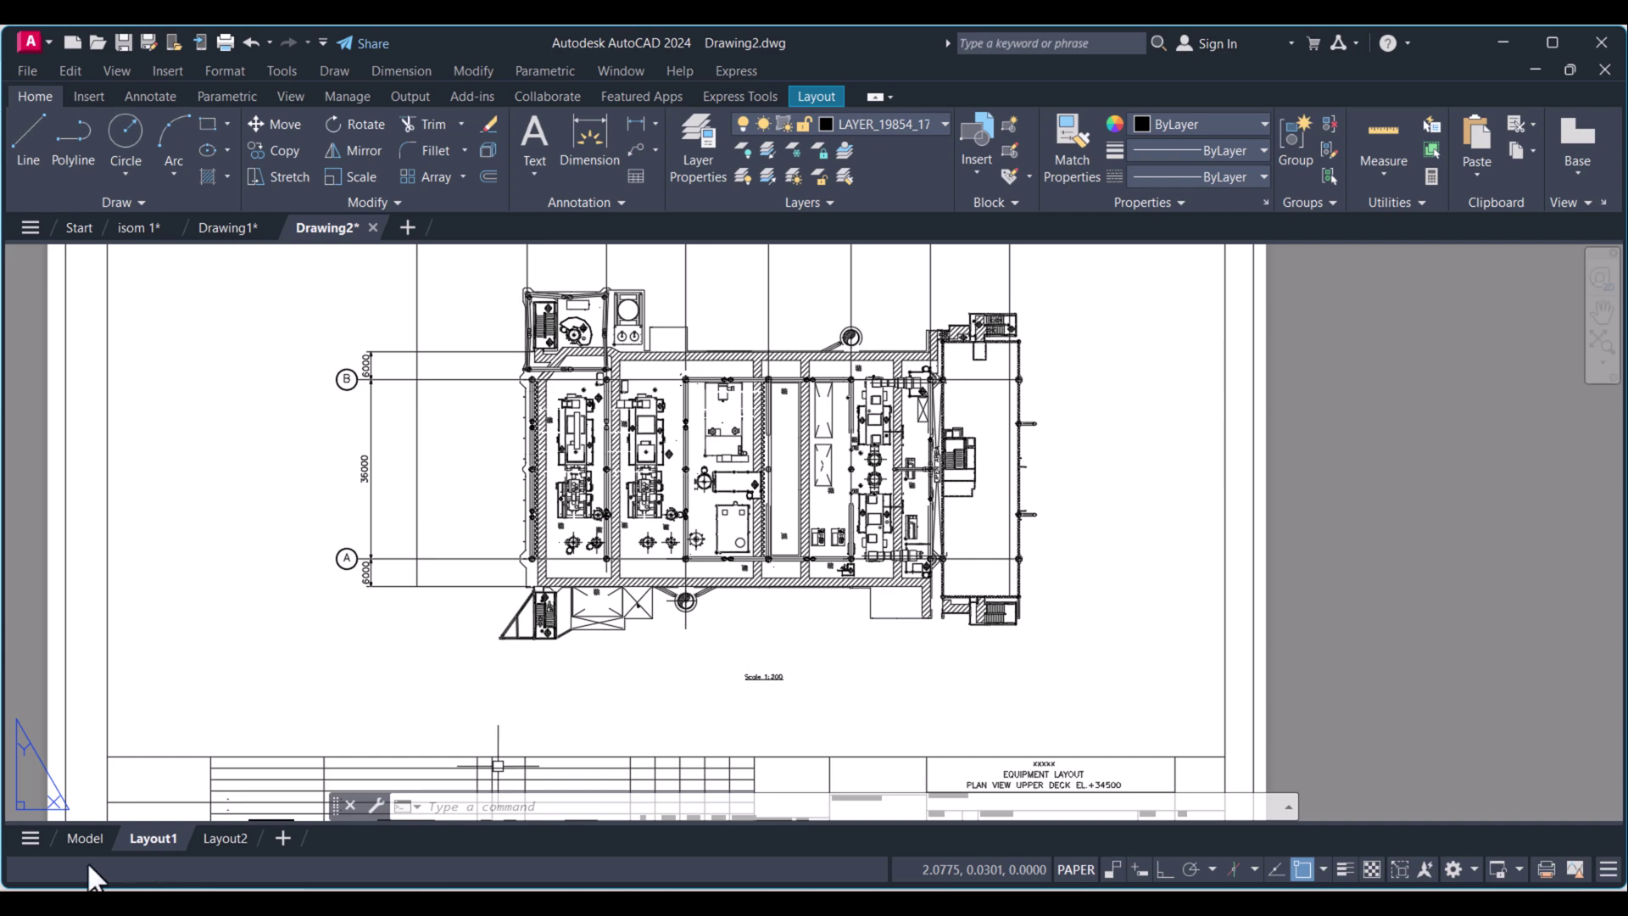
{"action": "scroll", "coordinate": [764, 716], "scroll_direction": "up", "scroll_amount": 4}
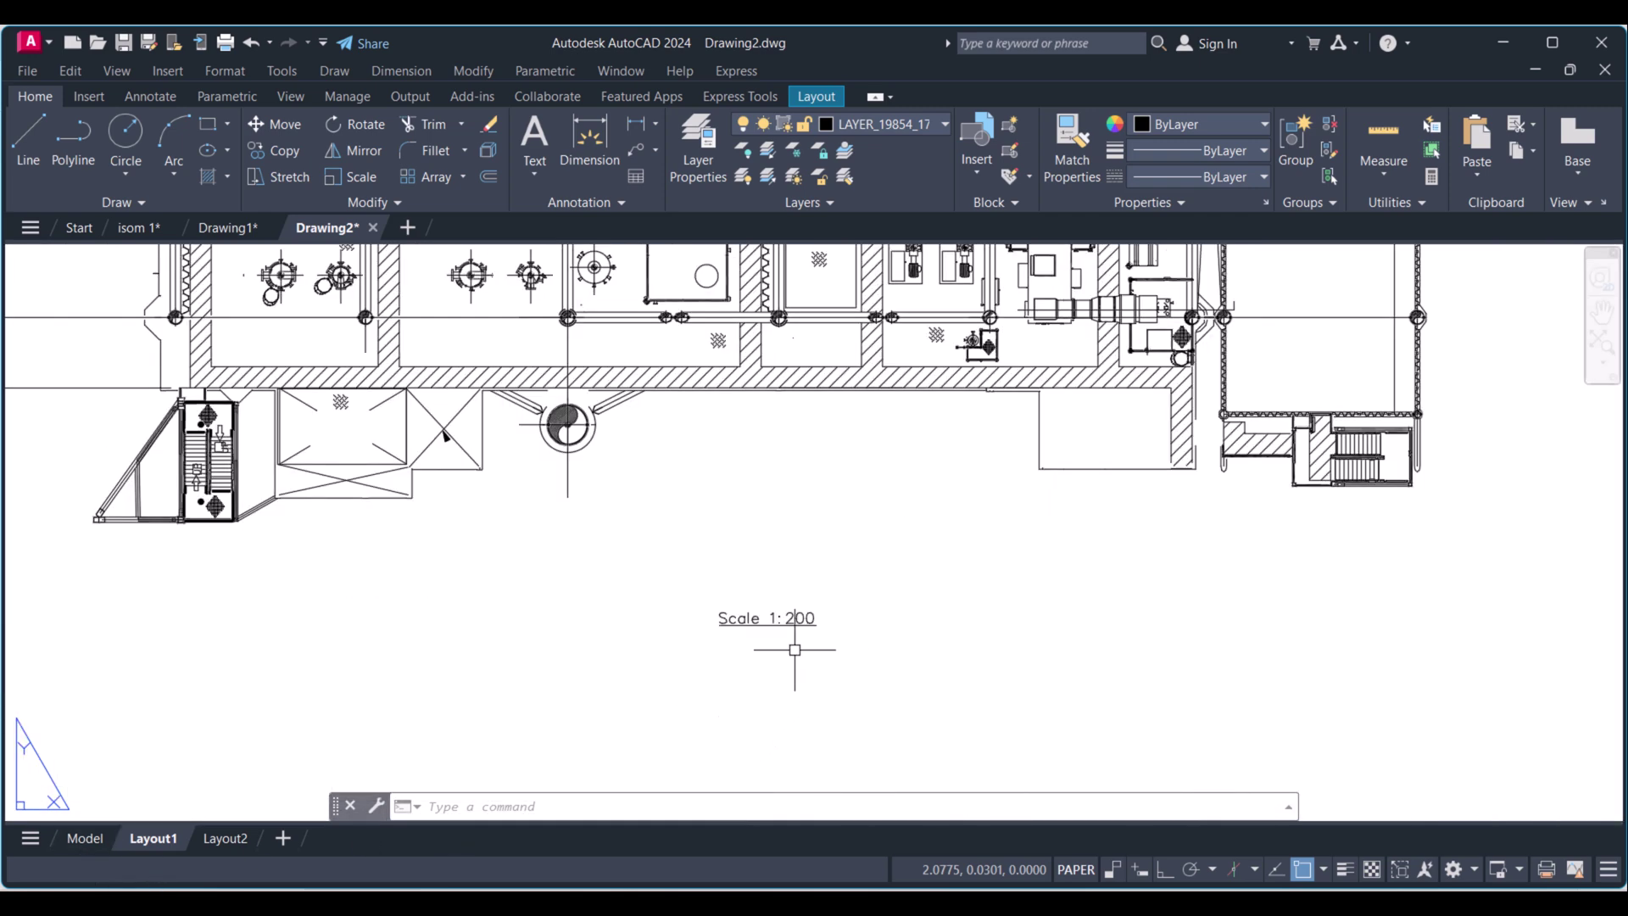
{"action": "scroll", "coordinate": [795, 650], "scroll_direction": "down", "scroll_amount": 3}
{"action": "scroll", "coordinate": [815, 637], "scroll_direction": "down", "scroll_amount": 3}
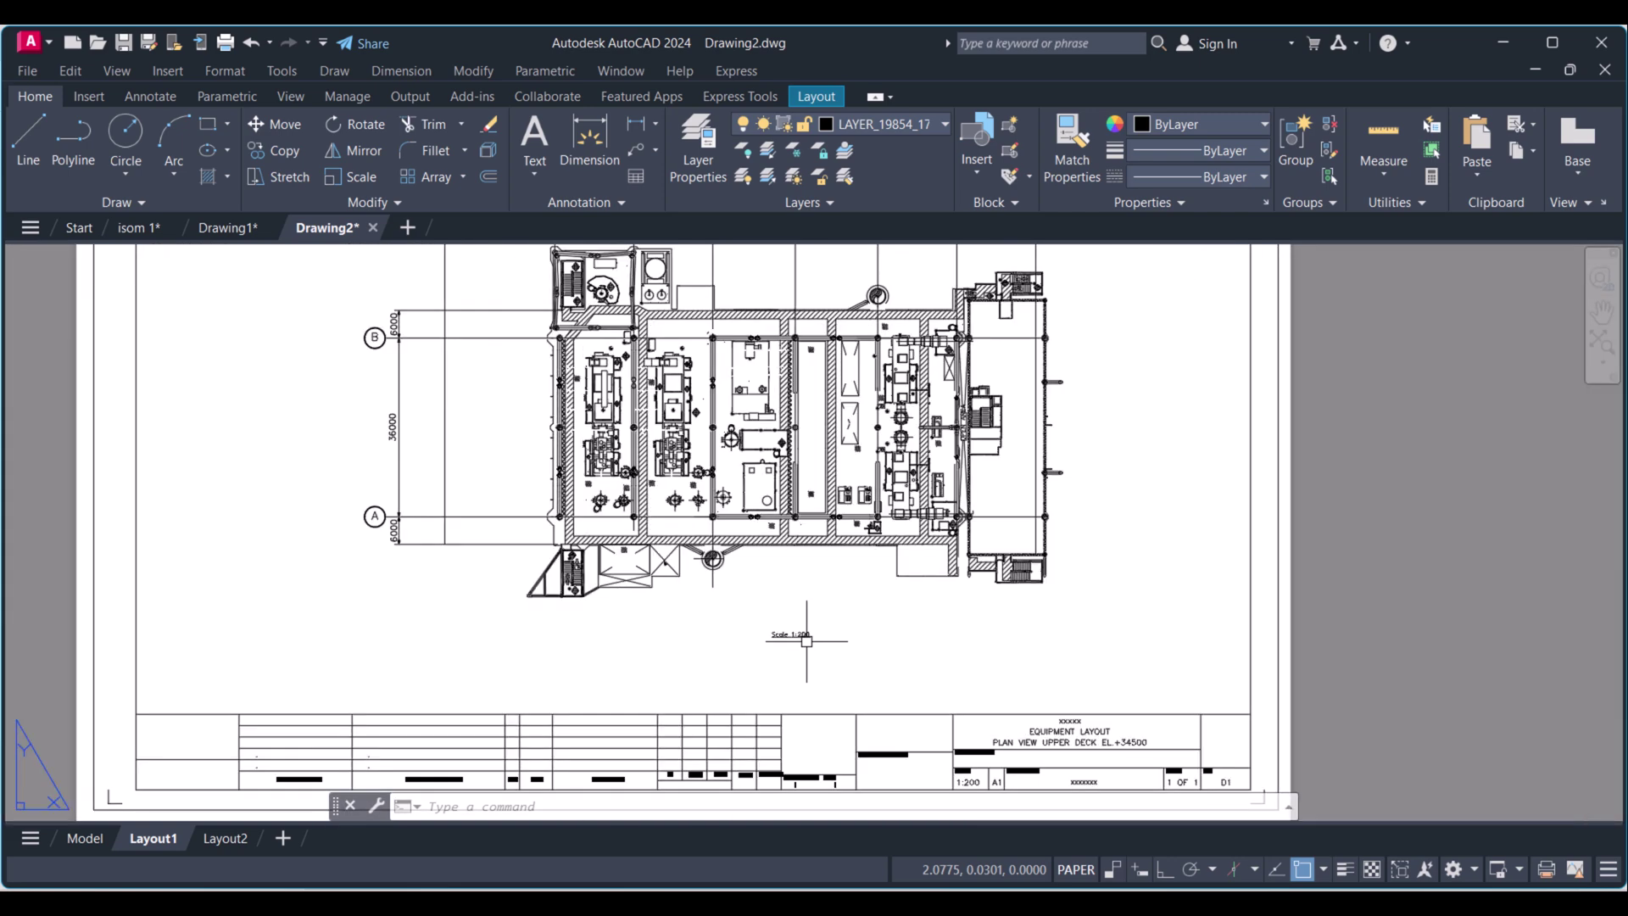
{"action": "scroll", "coordinate": [822, 623], "scroll_direction": "down", "scroll_amount": 1}
{"action": "middle_click_drag", "start_coordinate": [823, 624], "coordinate": [809, 637]}
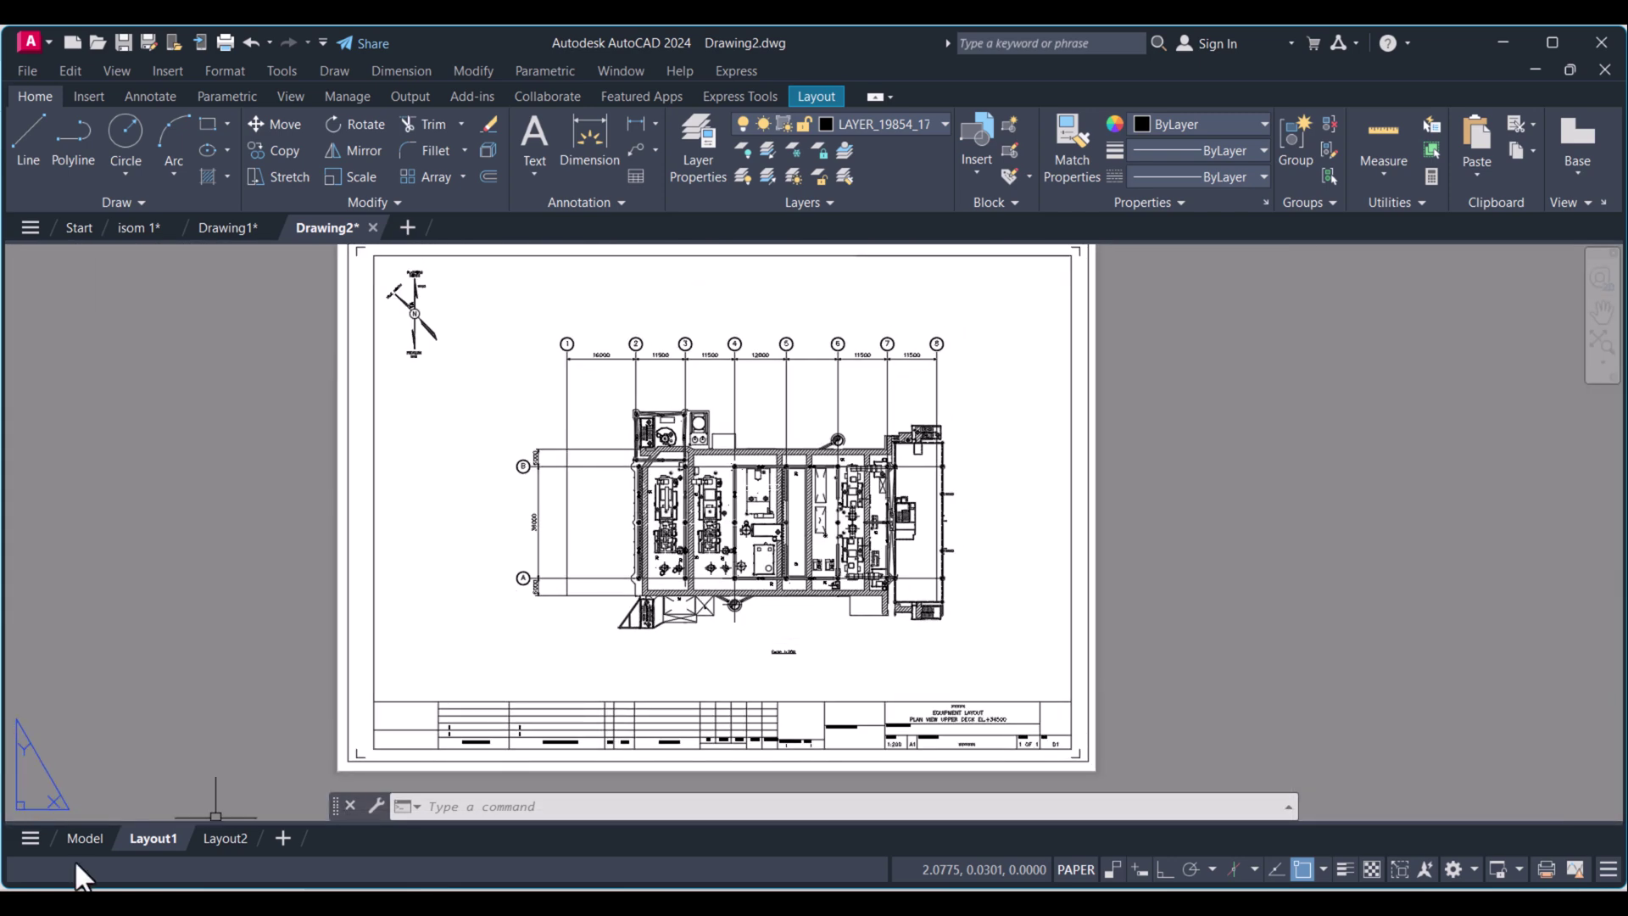
Cycle through the Model, Layout2 and Layout1 tabs, then reopen Layout1's page setup for editing
{"action": "left_click", "coordinate": [84, 839]}
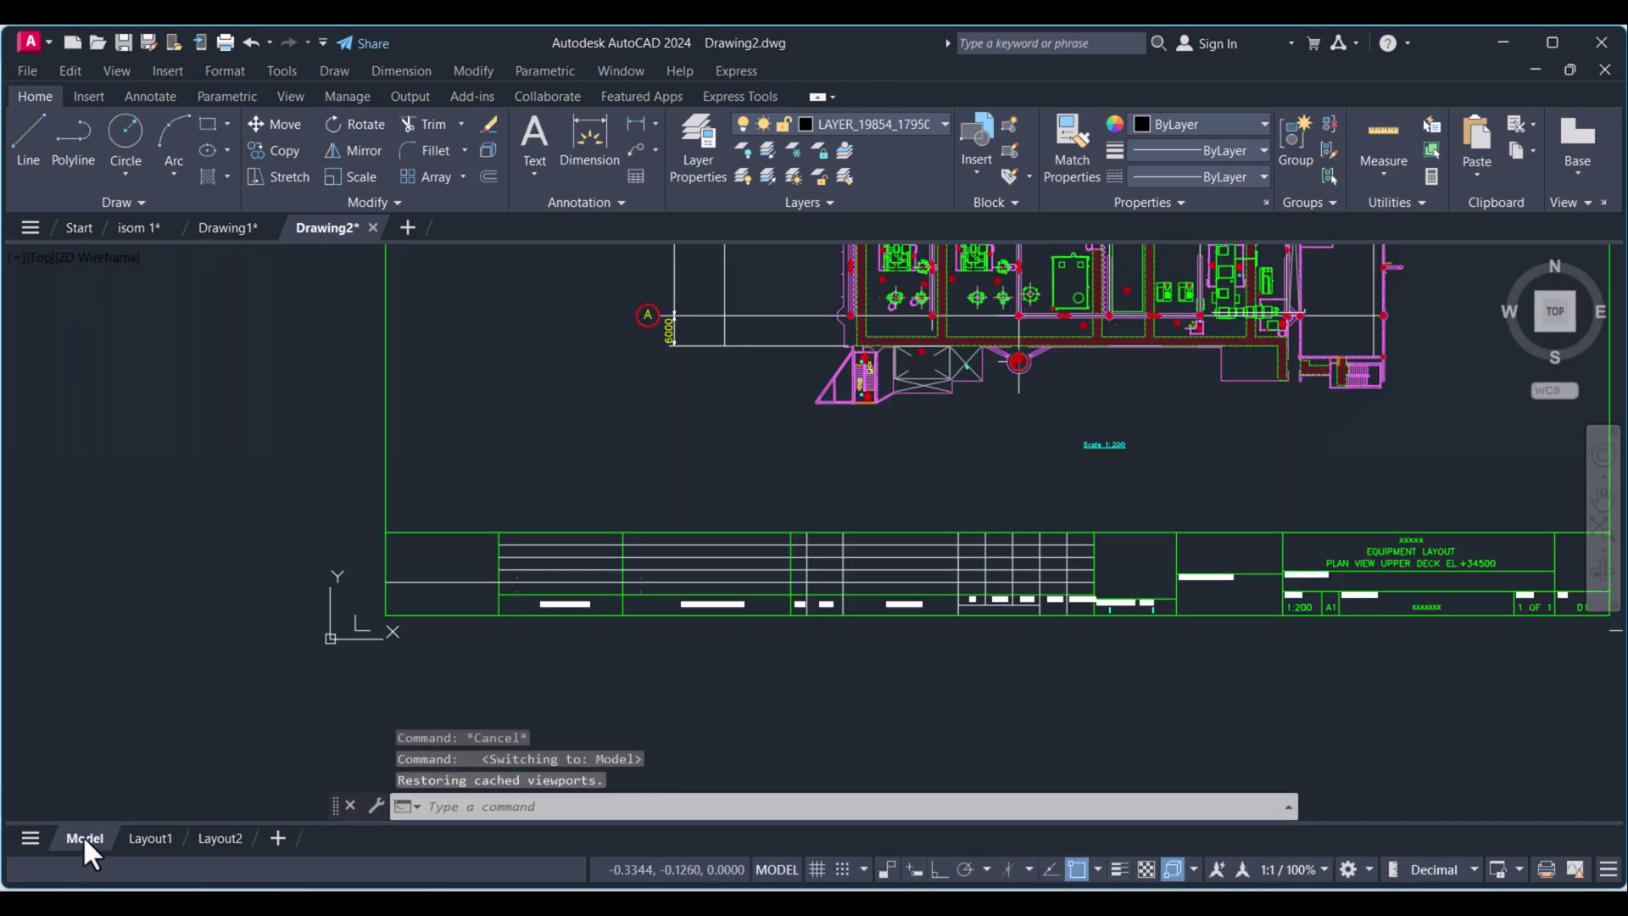
{"action": "left_click", "coordinate": [220, 836]}
{"action": "left_click", "coordinate": [143, 835]}
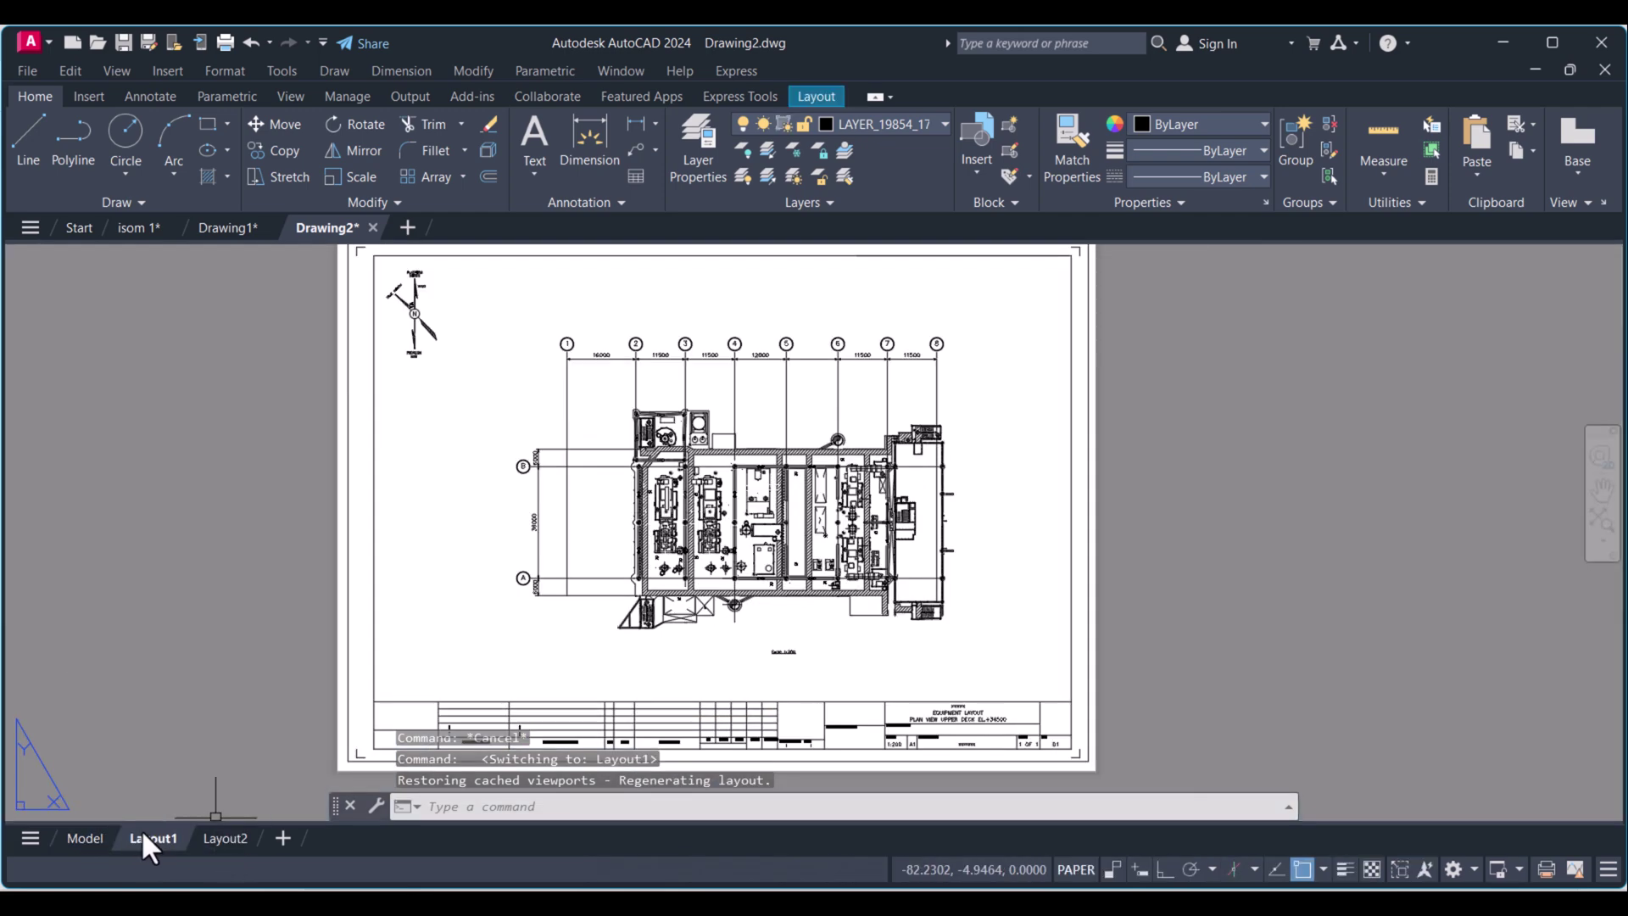
{"action": "right_click", "coordinate": [142, 828]}
{"action": "left_click", "coordinate": [224, 547]}
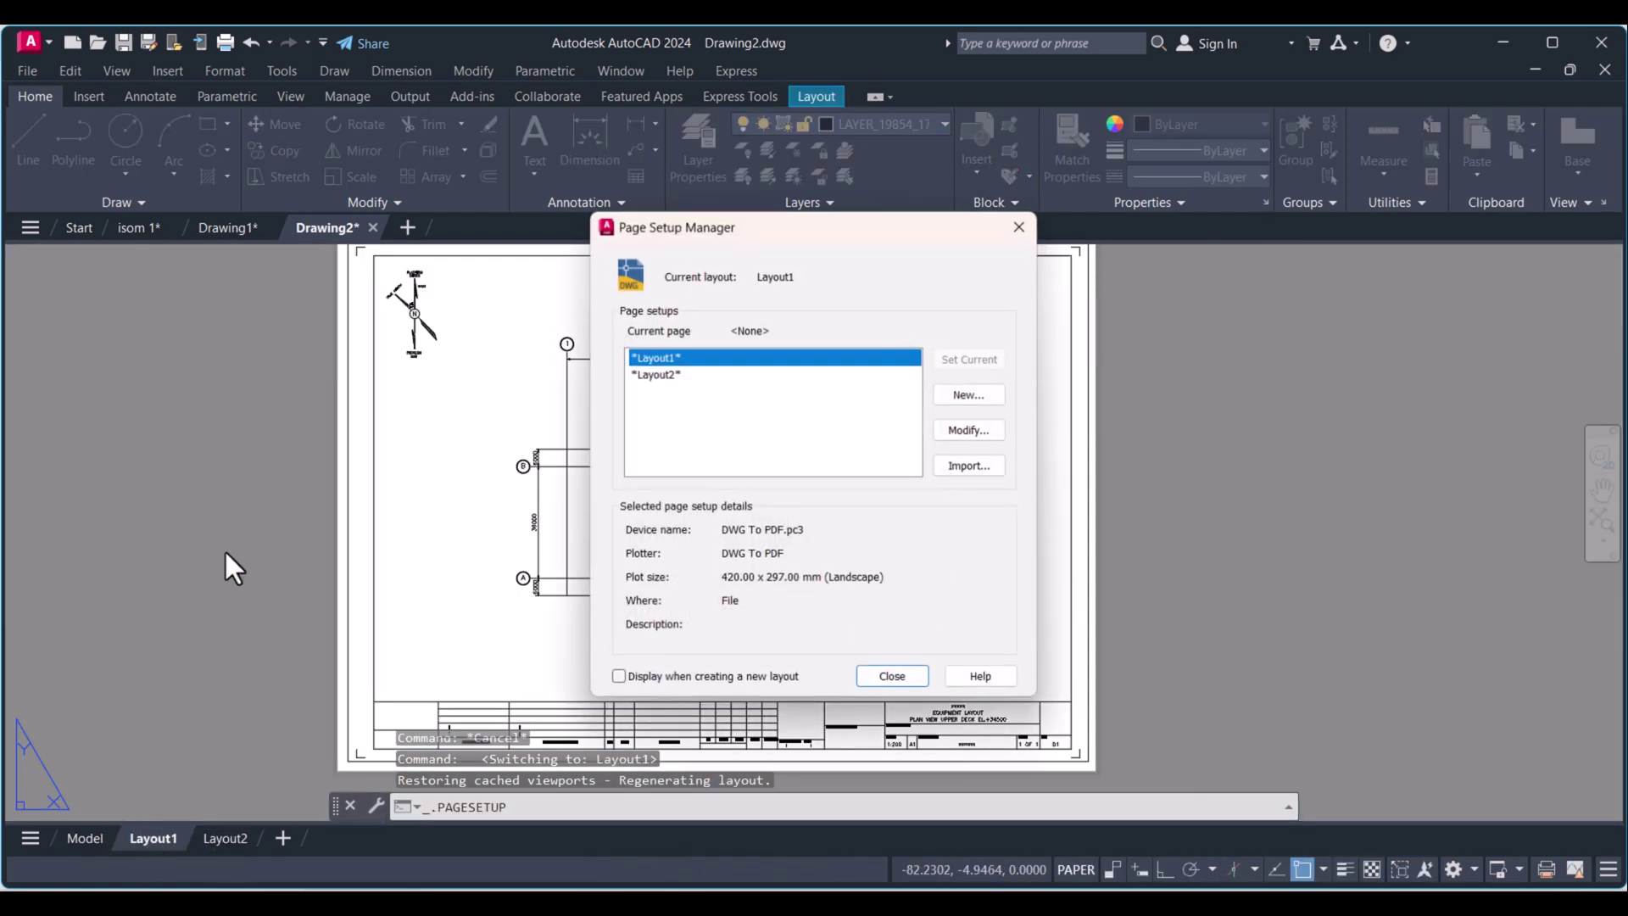
{"action": "left_click", "coordinate": [985, 432]}
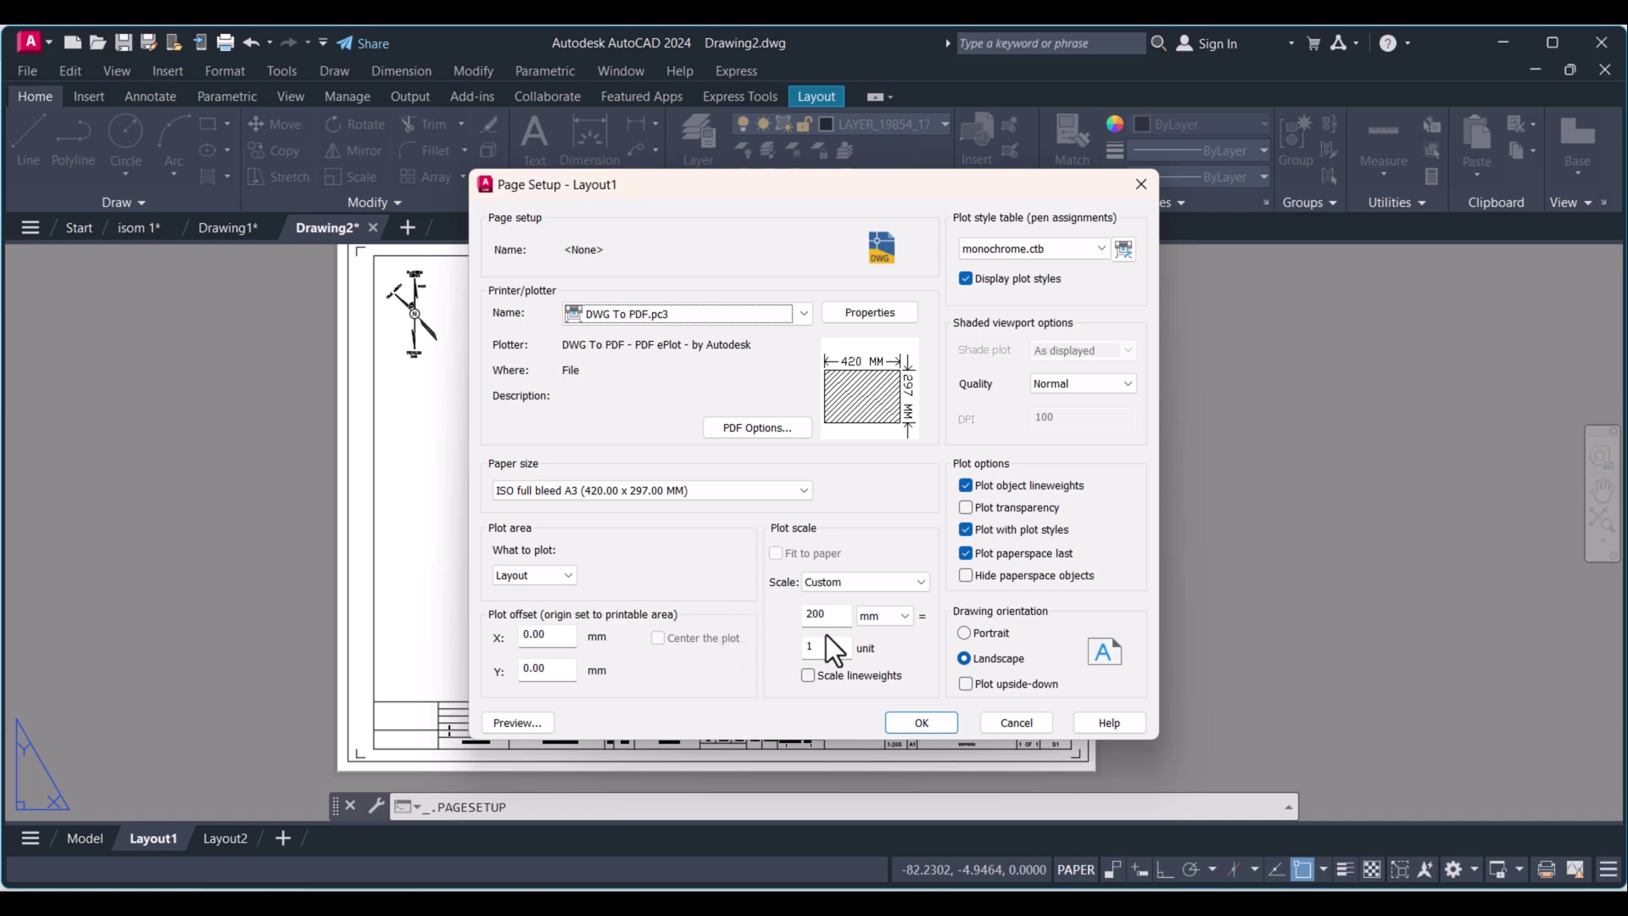
Change the custom plot scale from 1000 mm to 200 mm = 1 unit and confirm
{"action": "double_click", "coordinate": [842, 620]}
{"action": "type", "text": "25.4"}
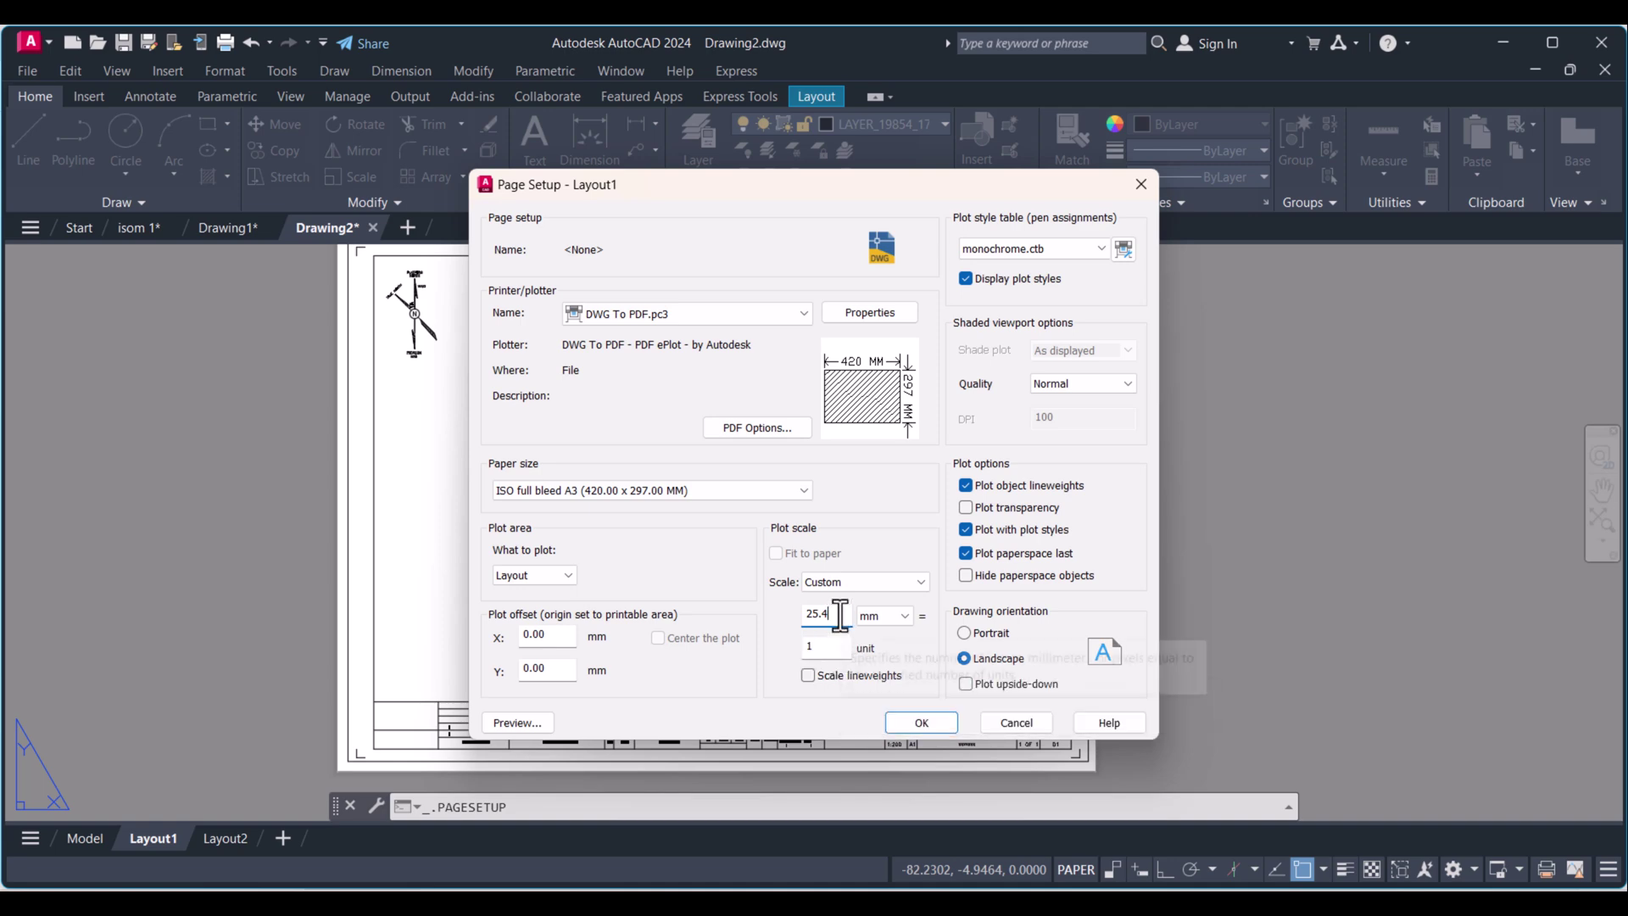
{"action": "left_click_drag", "start_coordinate": [840, 614], "coordinate": [785, 613]}
{"action": "type", "text": "1000"}
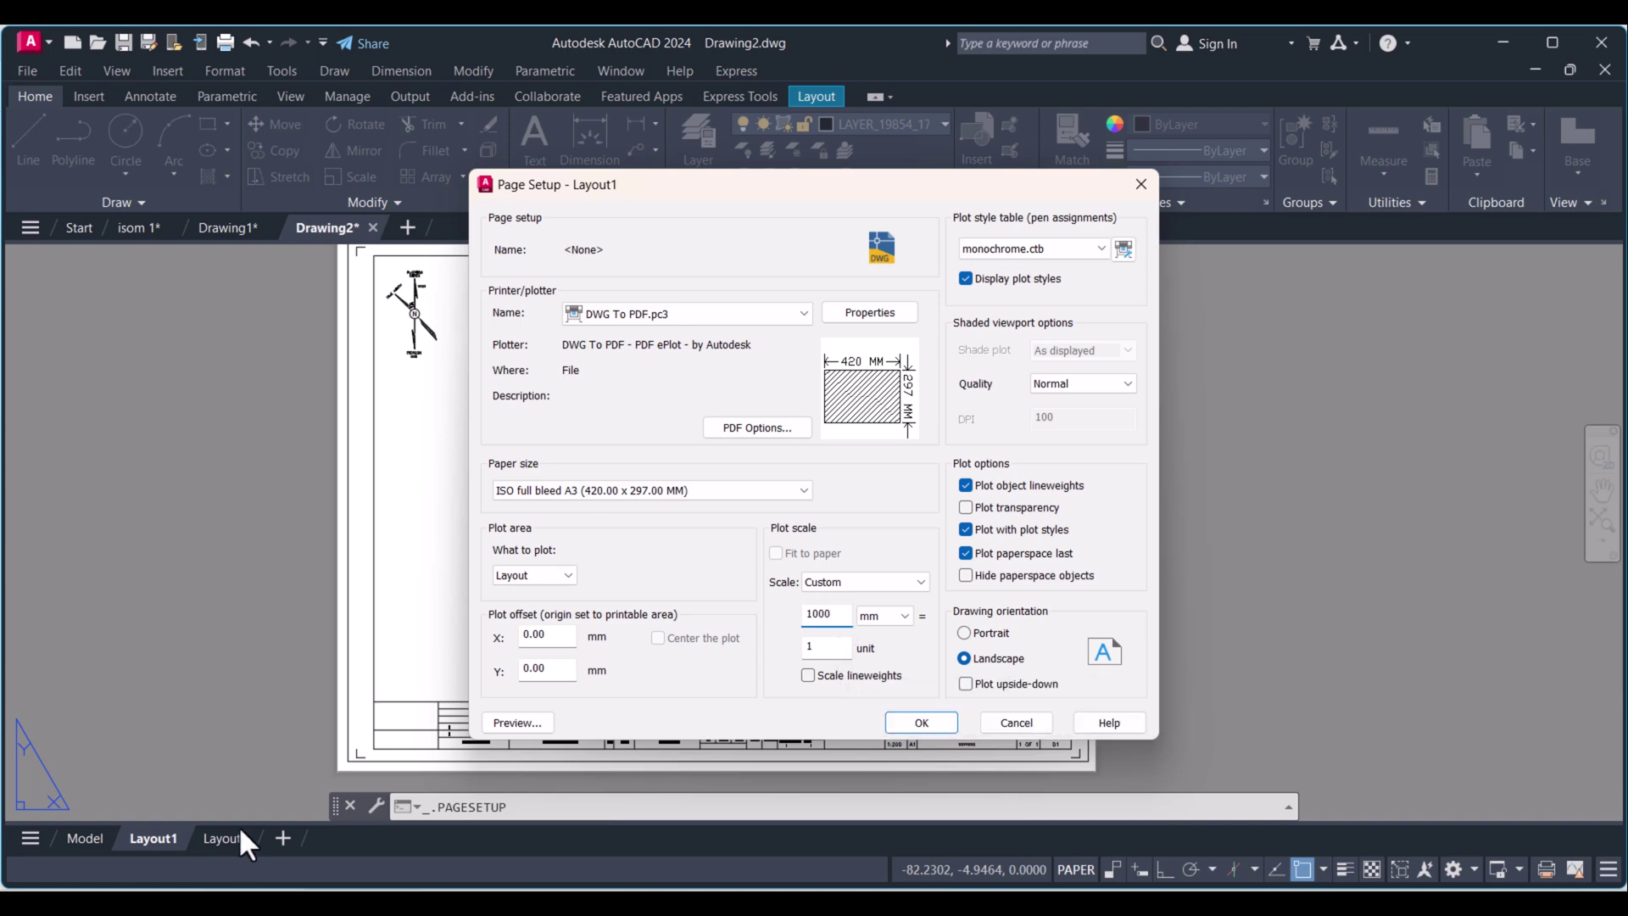
{"action": "left_click_drag", "start_coordinate": [833, 616], "coordinate": [781, 620]}
{"action": "left_click", "coordinate": [905, 725]}
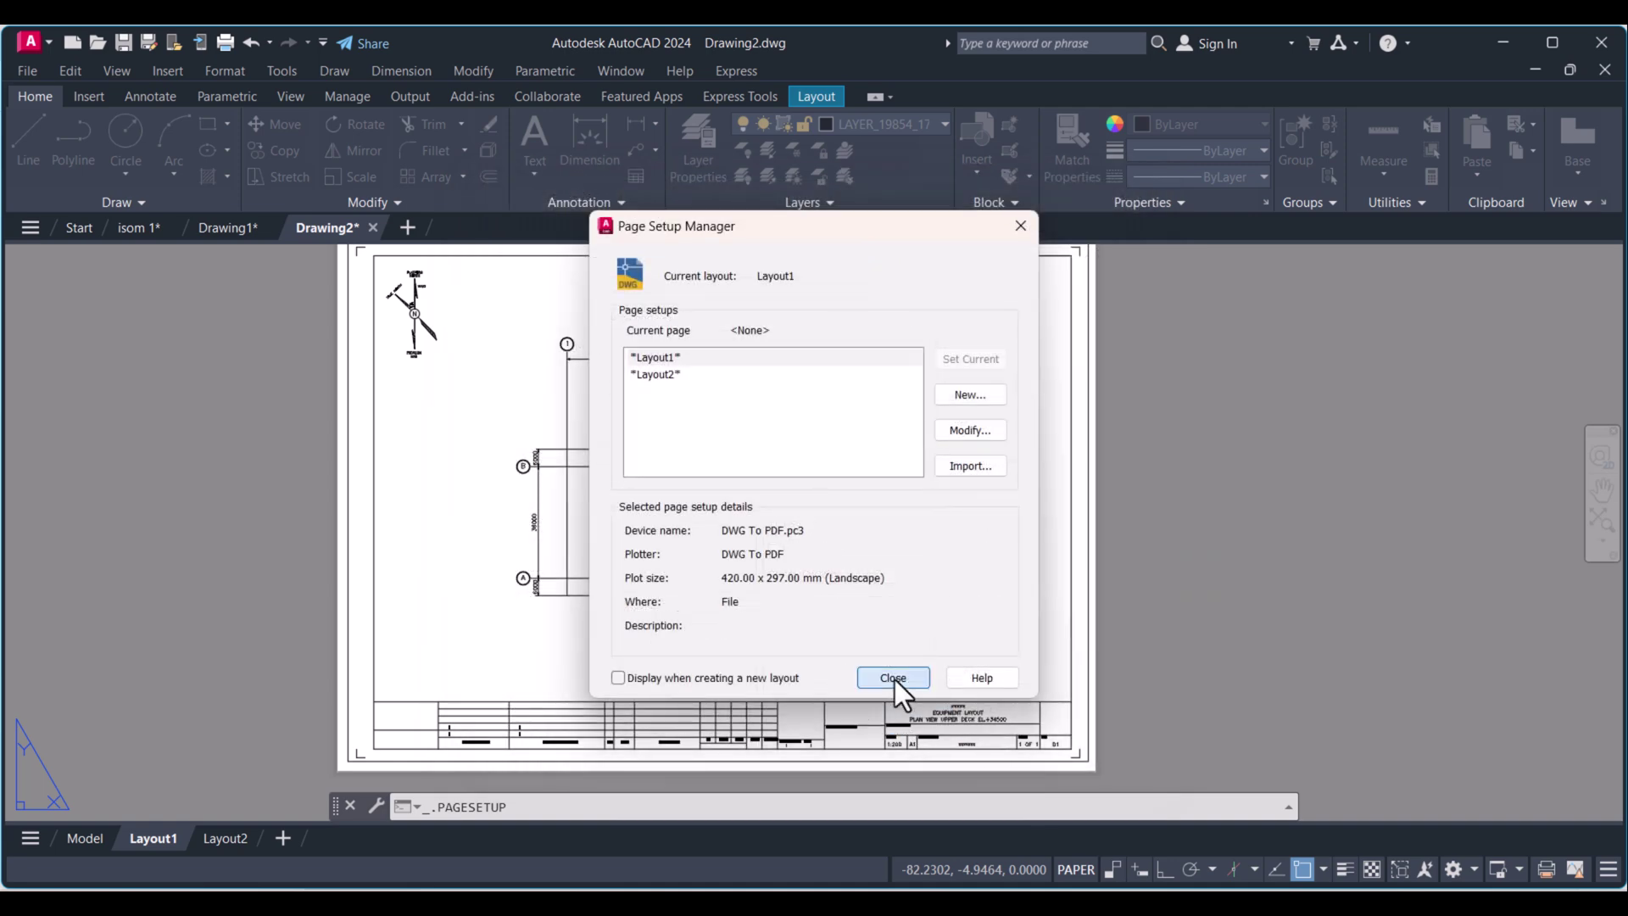
Close the Page Setup Manager, undo, and inspect the plan around grid bubble A in Model space
{"action": "left_click", "coordinate": [894, 678]}
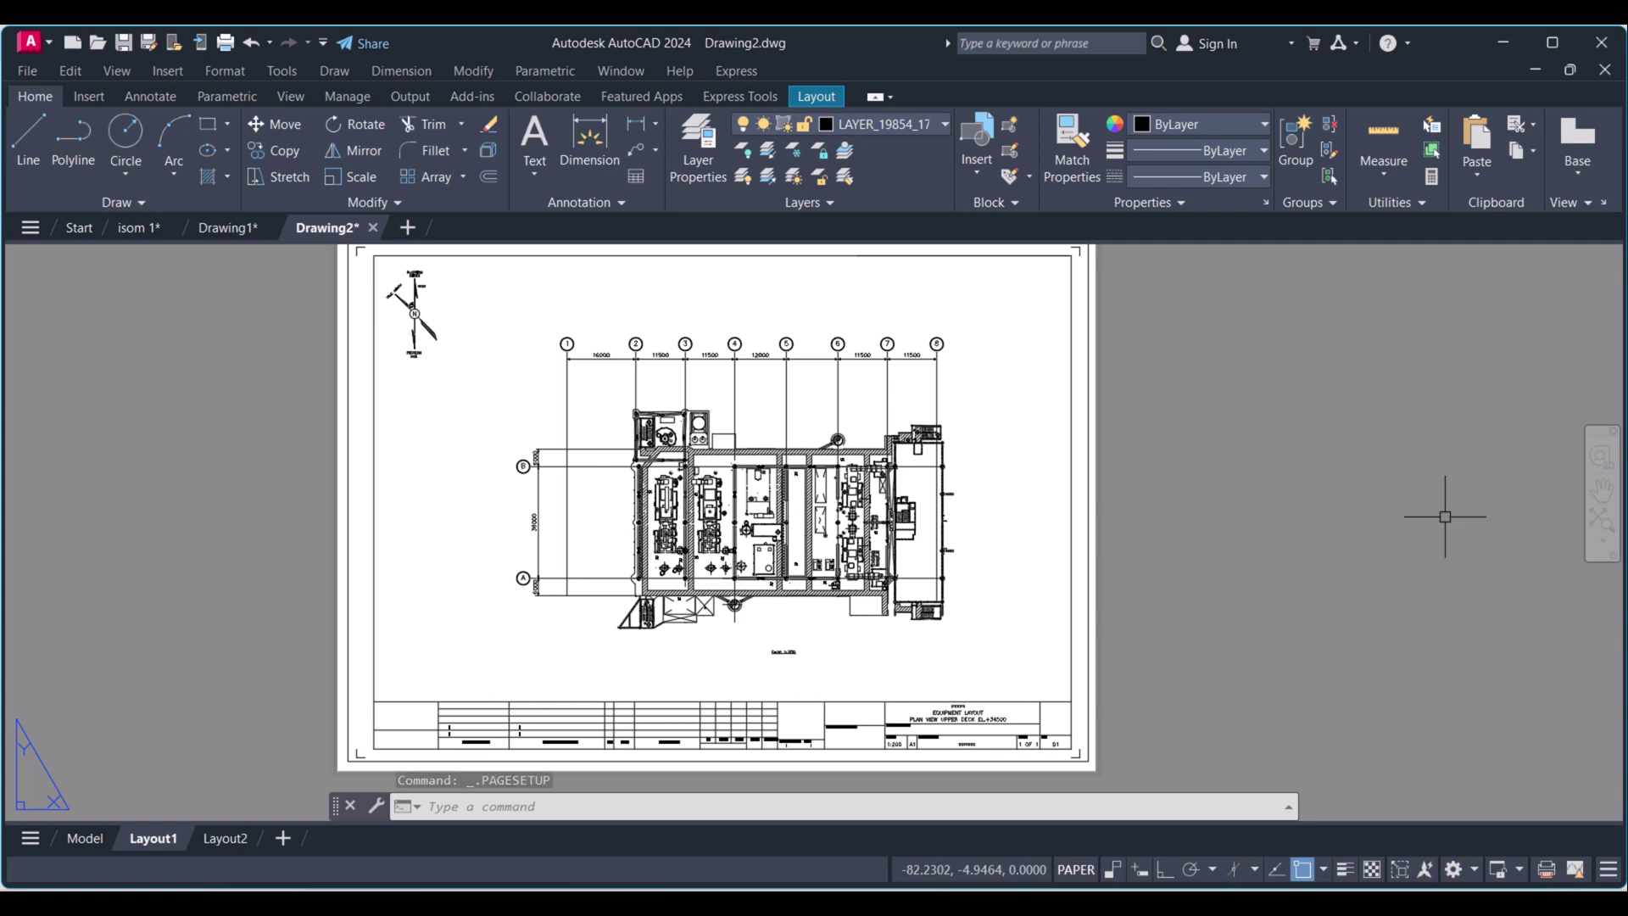
{"action": "key", "text": "ctrl+z"}
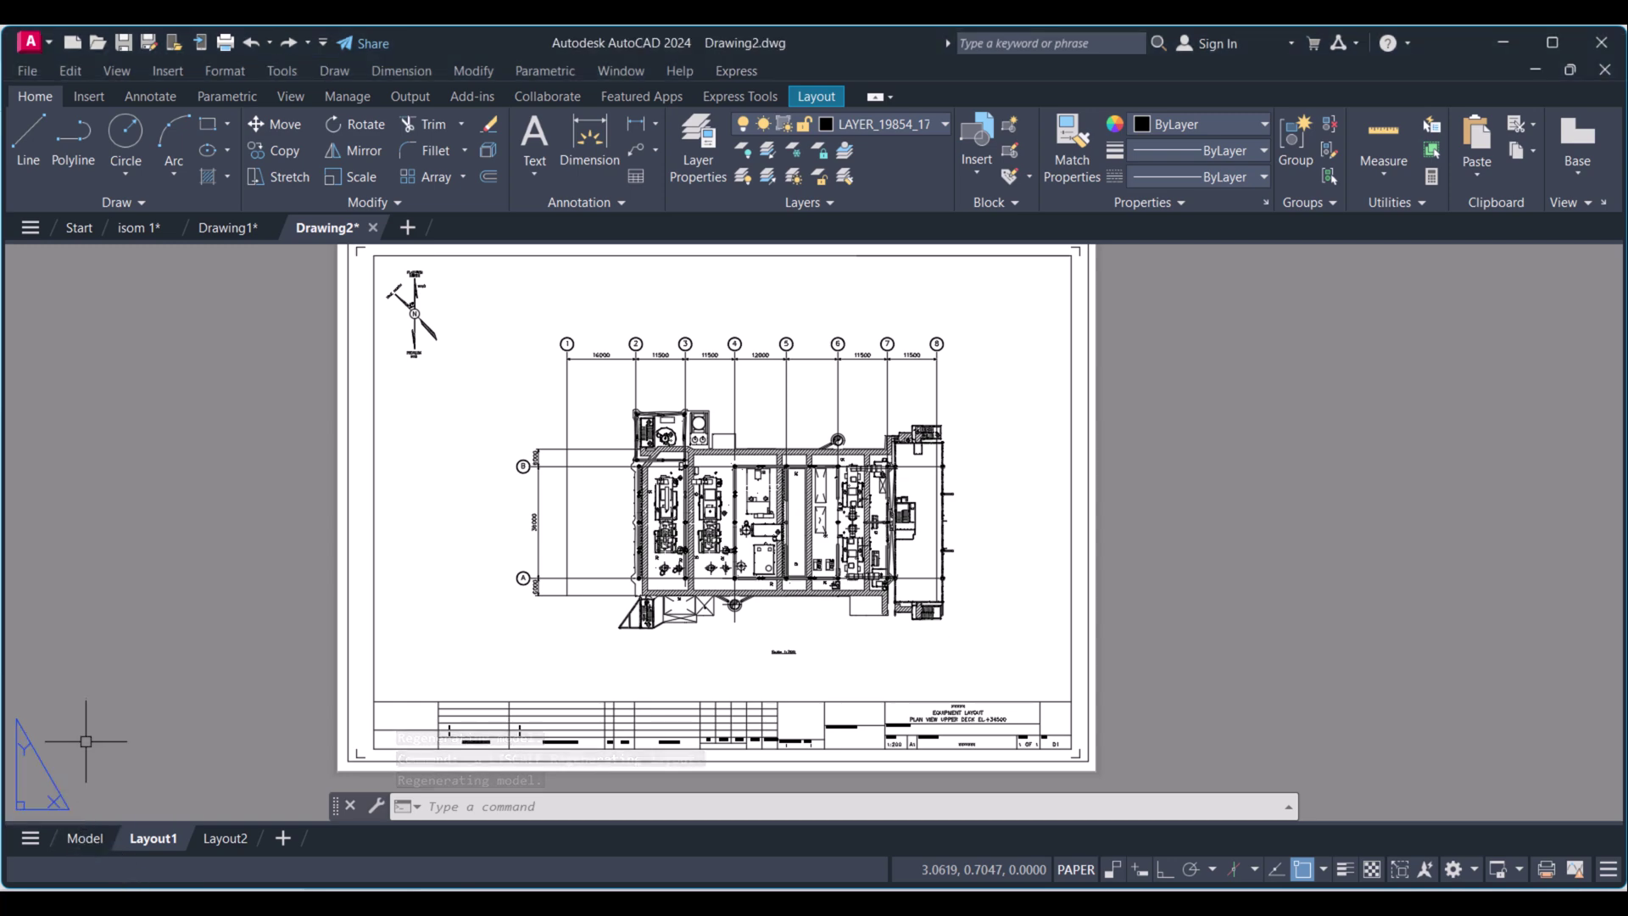
{"action": "left_click", "coordinate": [98, 848]}
{"action": "scroll", "coordinate": [836, 331], "scroll_direction": "up", "scroll_amount": 5}
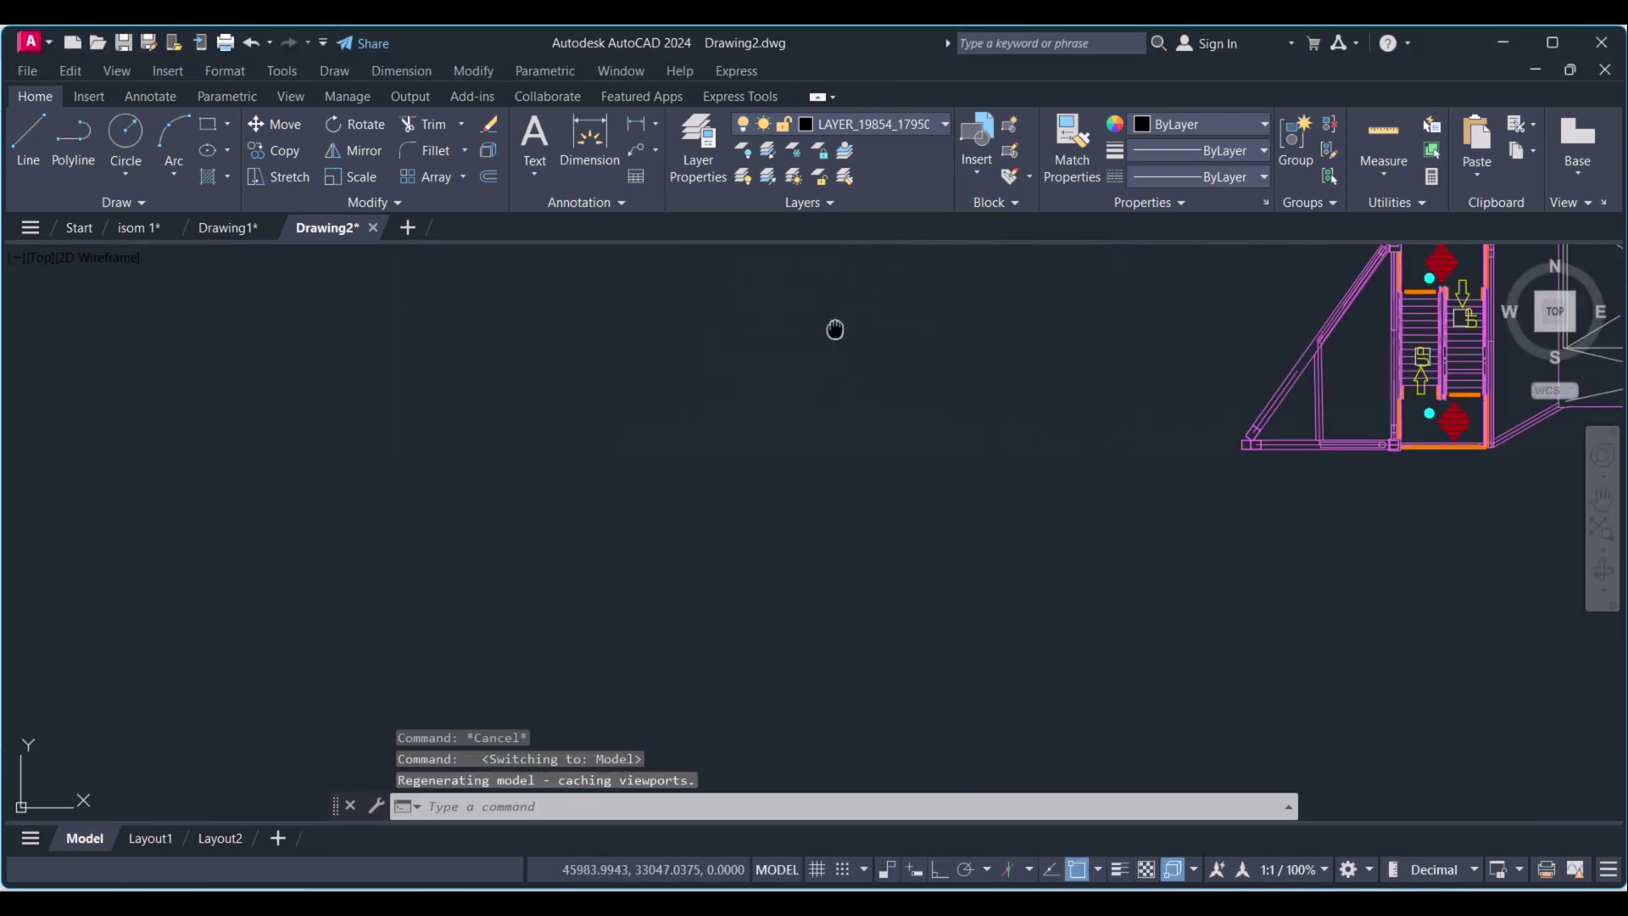
{"action": "middle_click_drag", "start_coordinate": [836, 331], "coordinate": [727, 556]}
{"action": "scroll", "coordinate": [758, 454], "scroll_direction": "down", "scroll_amount": 4}
{"action": "scroll", "coordinate": [801, 448], "scroll_direction": "up", "scroll_amount": 2}
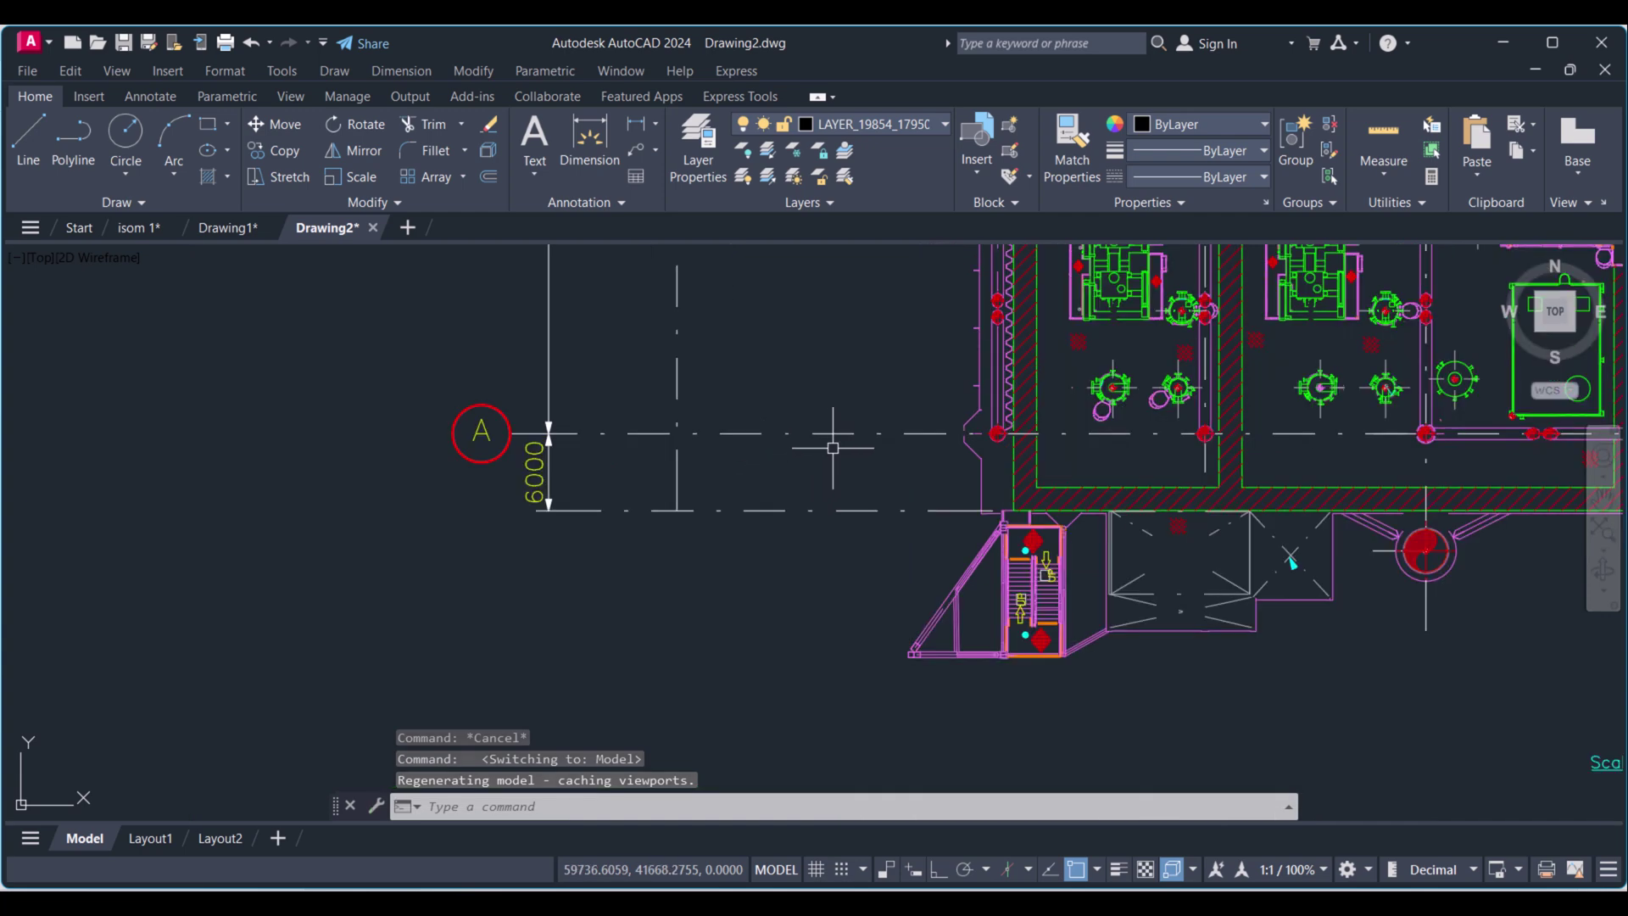
{"action": "scroll", "coordinate": [841, 442], "scroll_direction": "down", "scroll_amount": 2}
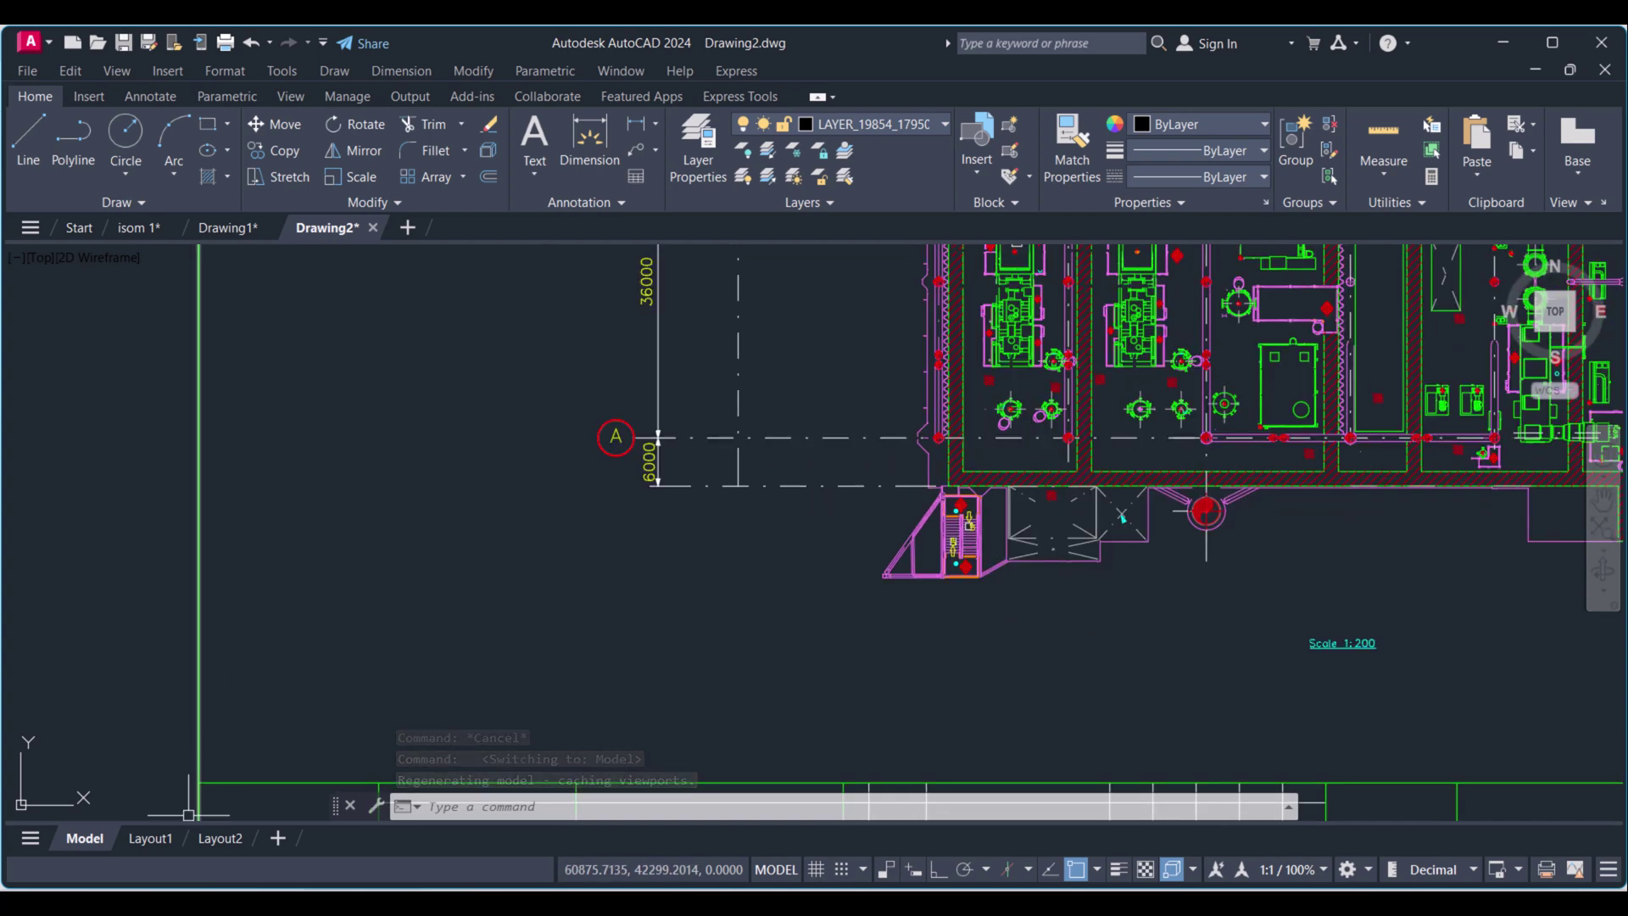
On Layout1, set LTSCALE to 0.002 and pan to check the dash-dot centerlines
{"action": "left_click", "coordinate": [153, 837]}
{"action": "scroll", "coordinate": [686, 611], "scroll_direction": "up", "scroll_amount": 2}
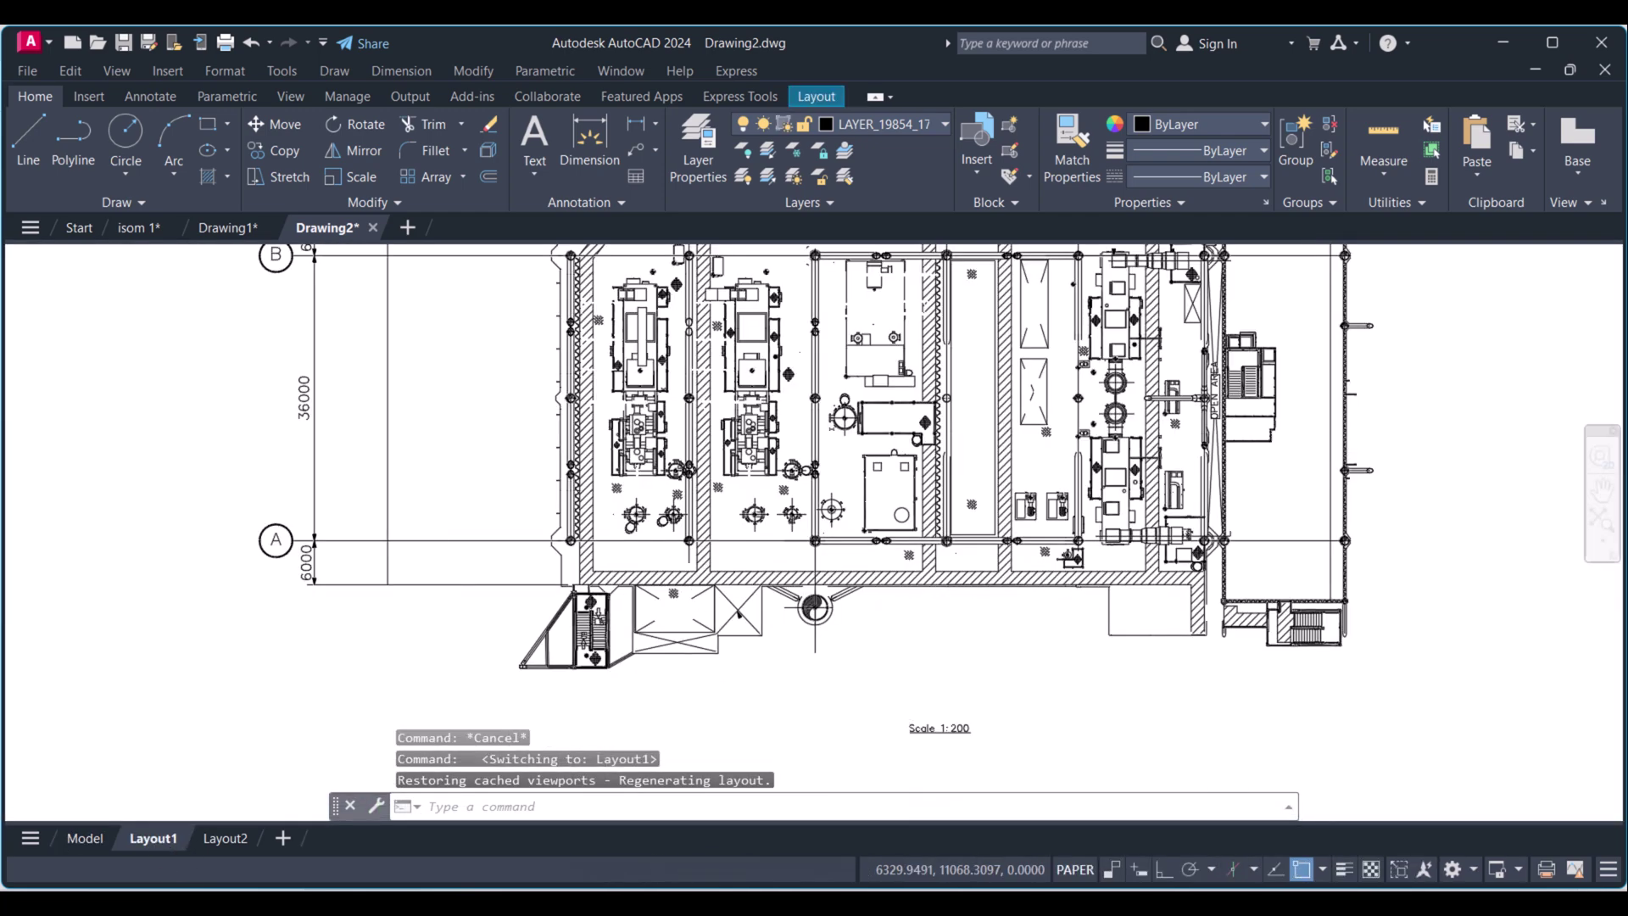
{"action": "scroll", "coordinate": [675, 598], "scroll_direction": "up", "scroll_amount": 1}
{"action": "scroll", "coordinate": [649, 596], "scroll_direction": "up", "scroll_amount": 1}
{"action": "type", "text": "lts"}
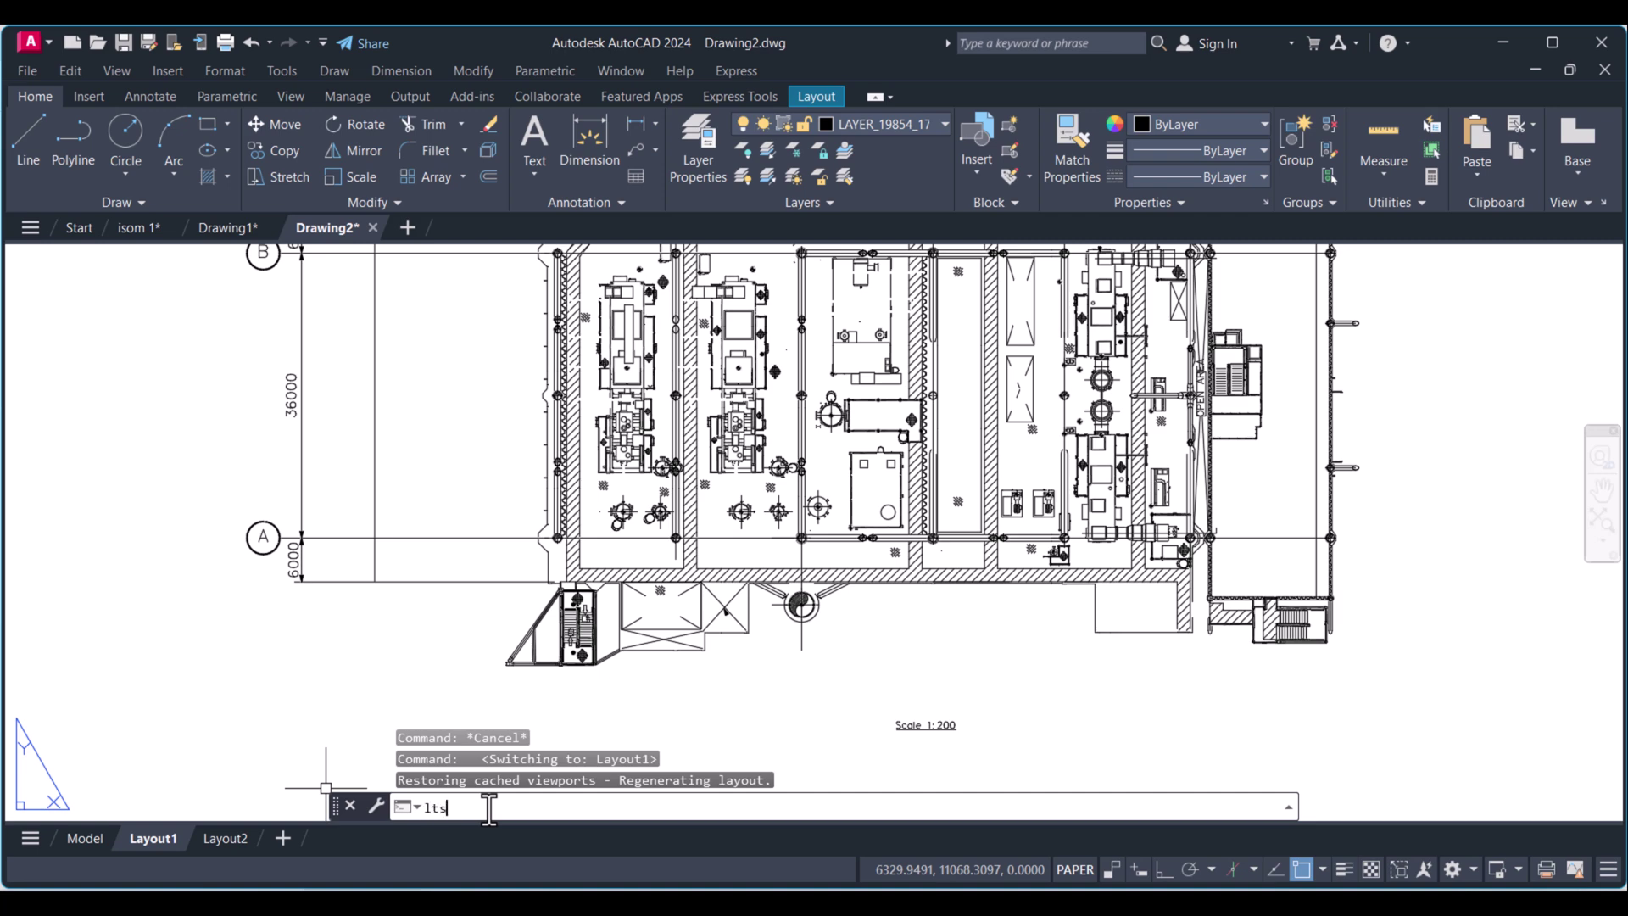
{"action": "type", "text": ".002"}
{"action": "key", "text": "Return"}
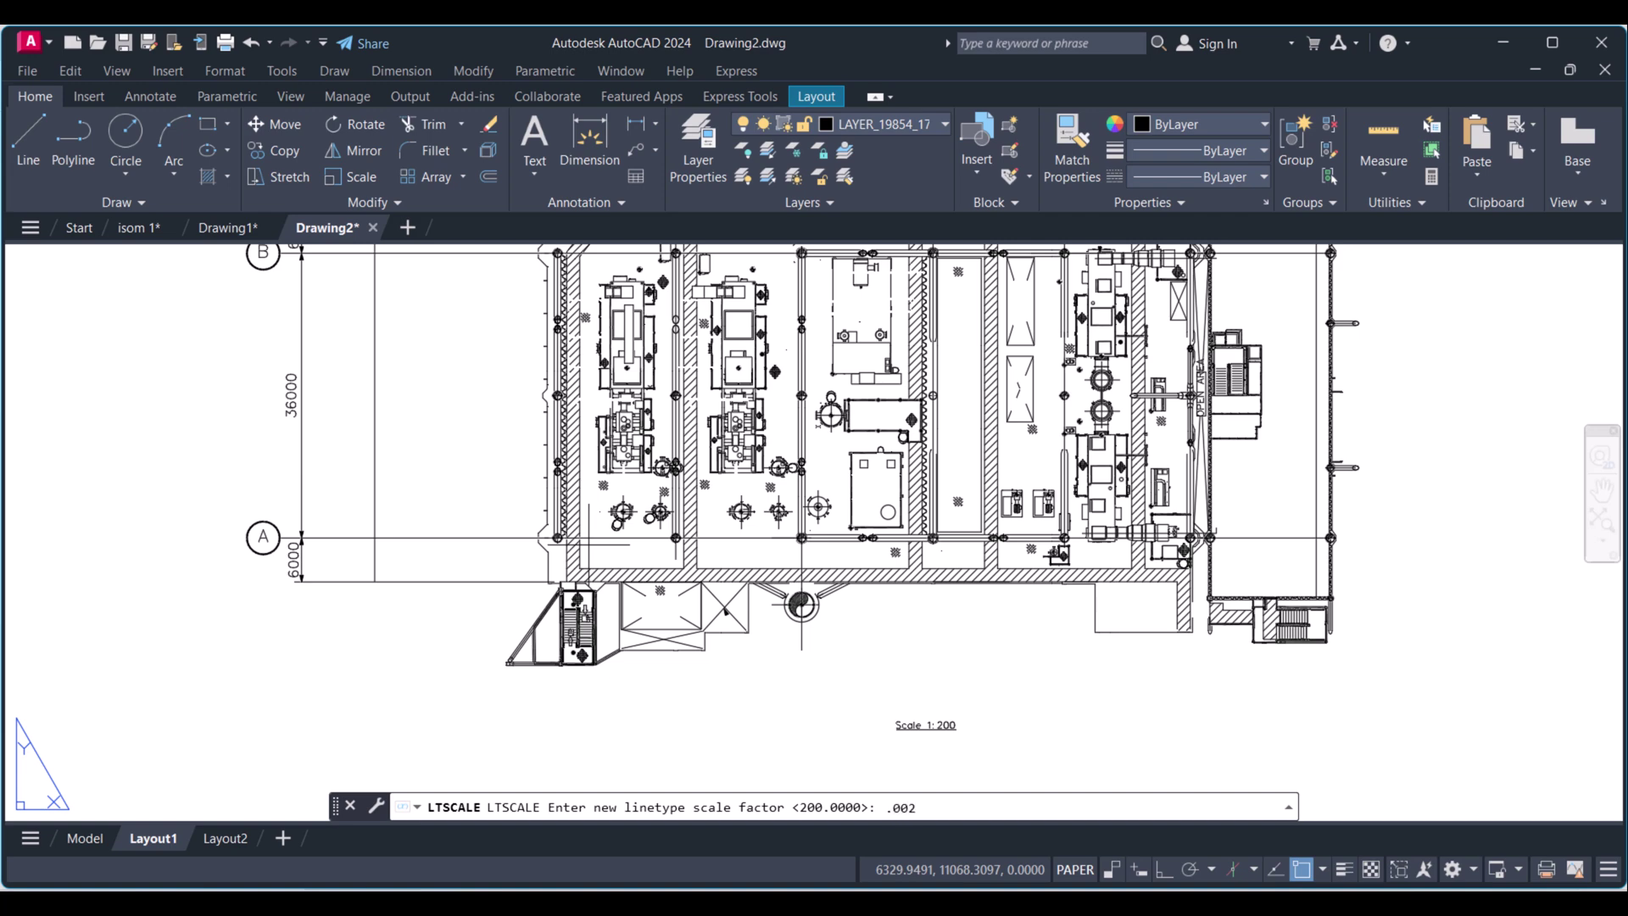
{"action": "key", "text": "Return"}
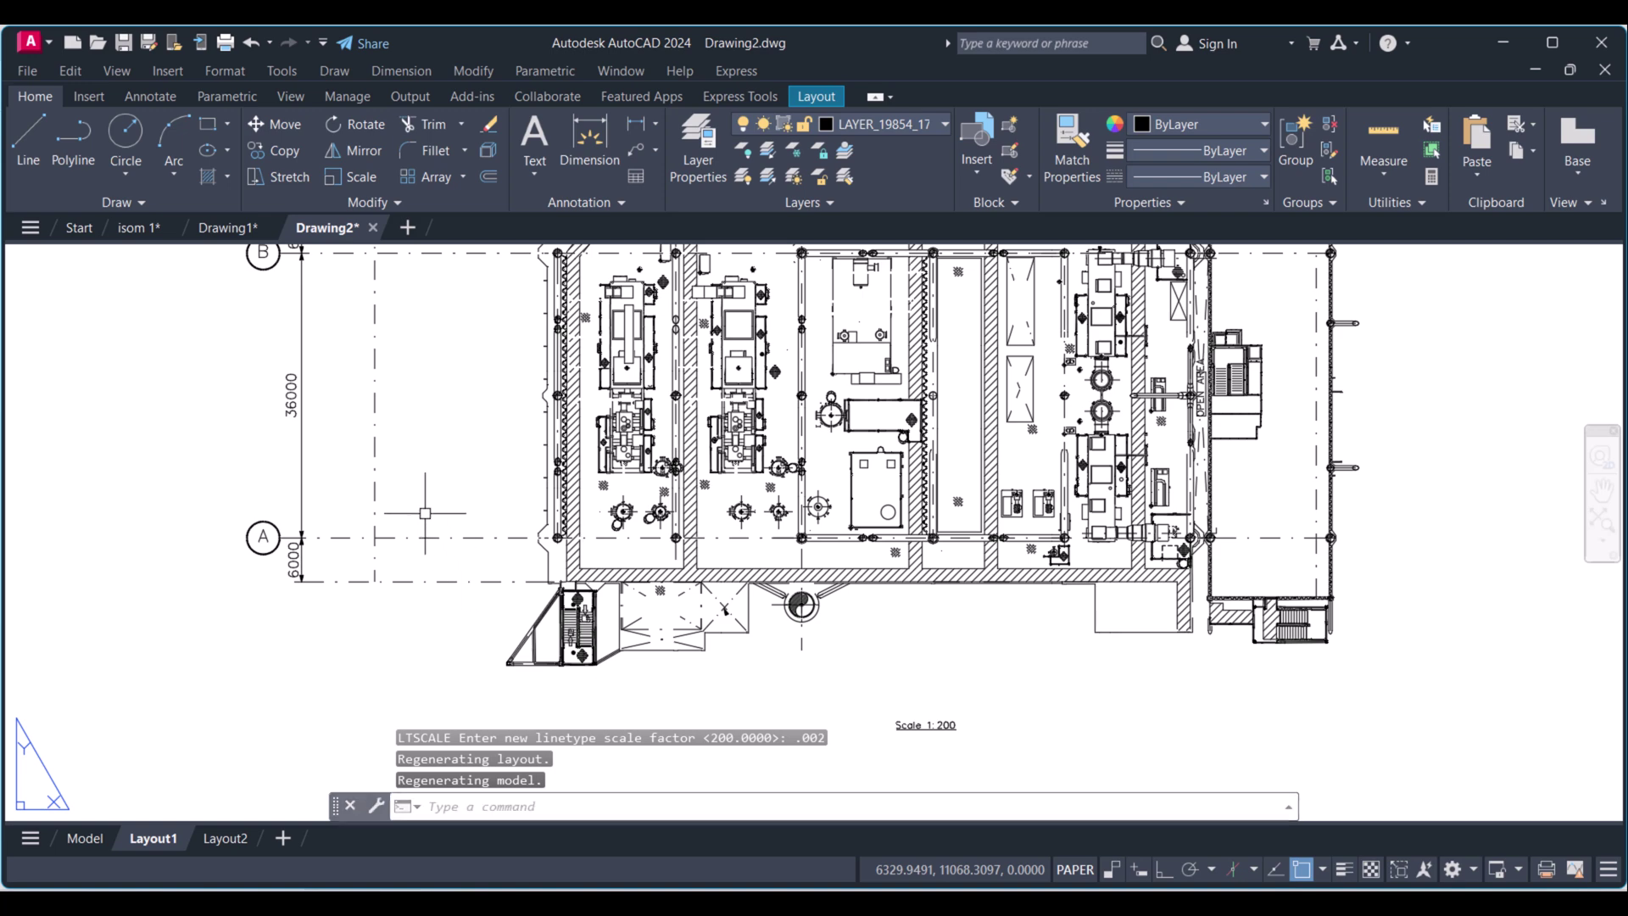
{"action": "scroll", "coordinate": [469, 567], "scroll_direction": "up", "scroll_amount": 2}
{"action": "scroll", "coordinate": [546, 509], "scroll_direction": "down", "scroll_amount": 4}
{"action": "mouse_move", "coordinate": [484, 473]}
{"action": "middle_mouse_down"}
{"action": "mouse_move", "coordinate": [504, 534]}
{"action": "mouse_move", "coordinate": [503, 491]}
{"action": "middle_mouse_up"}
{"action": "scroll", "coordinate": [504, 508], "scroll_direction": "down", "scroll_amount": 3}
{"action": "scroll", "coordinate": [620, 387], "scroll_direction": "up", "scroll_amount": 2}
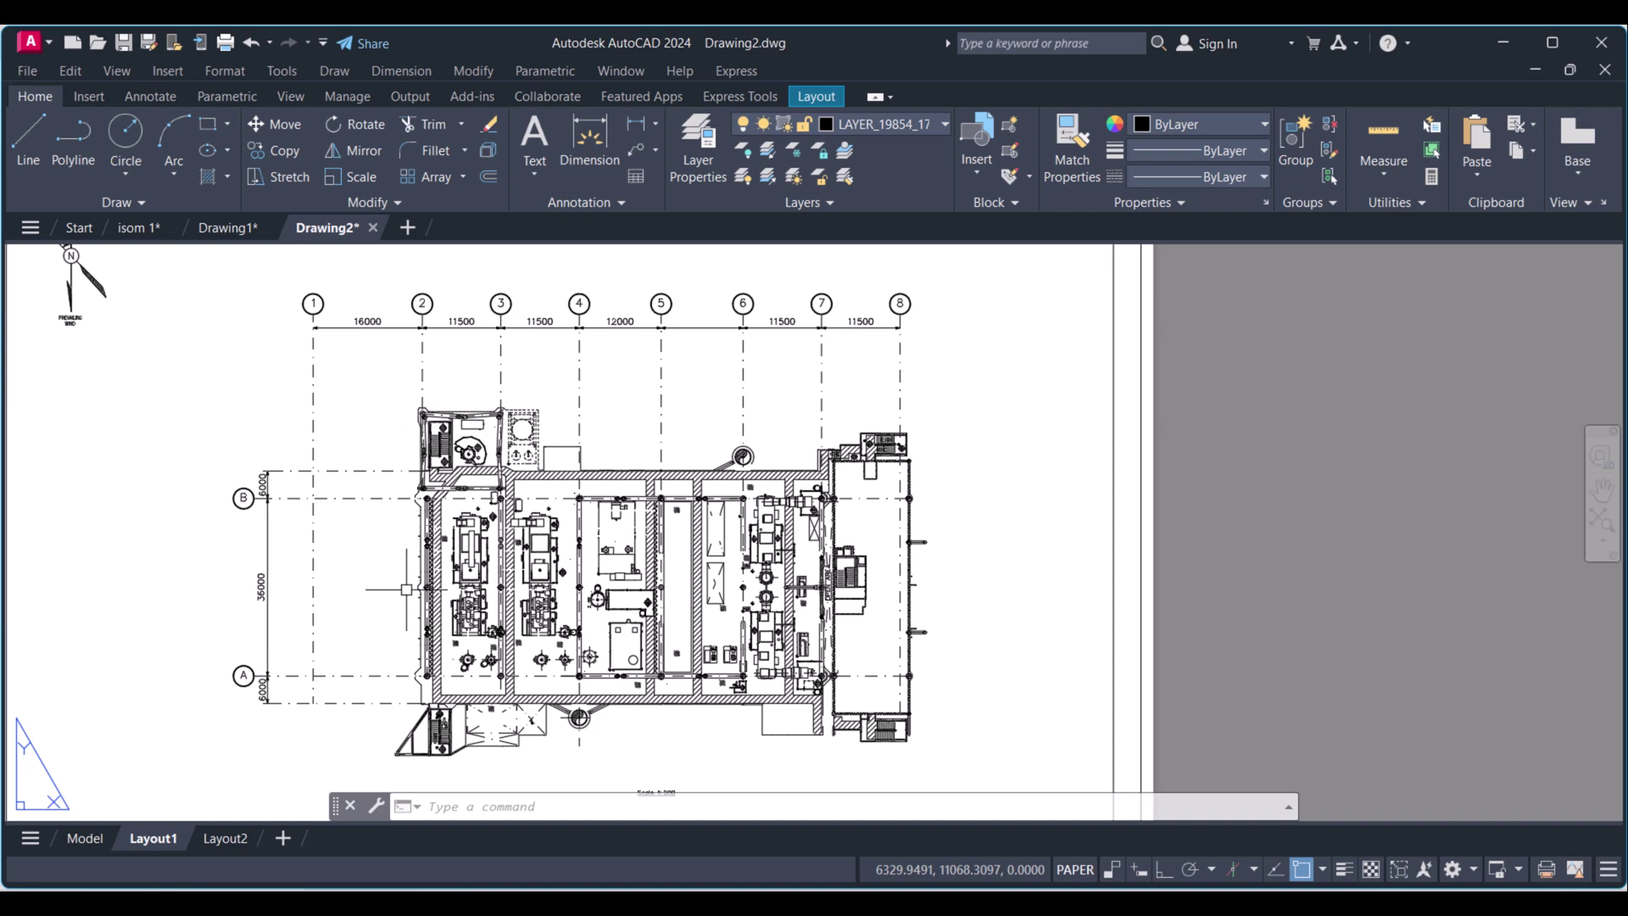
{"action": "mouse_move", "coordinate": [404, 589]}
{"action": "middle_mouse_down"}
{"action": "mouse_move", "coordinate": [568, 533]}
{"action": "mouse_move", "coordinate": [482, 546]}
{"action": "middle_mouse_up"}
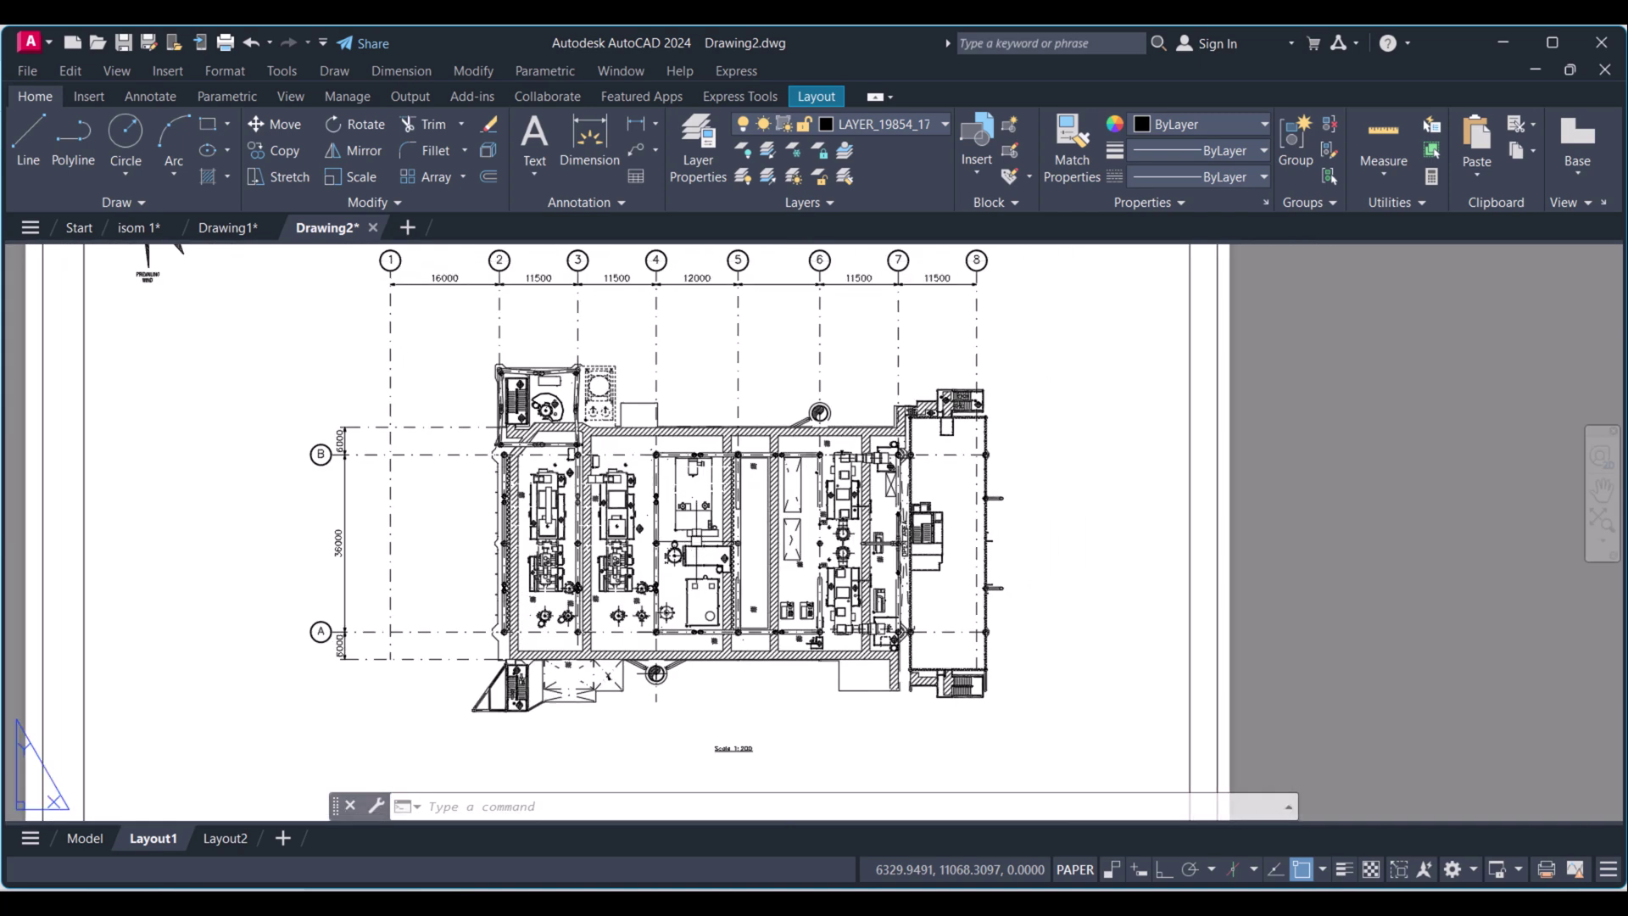
Plot Layout1 as a single sheet to PDF from the preview, accepting the file-in-use warning
{"action": "key", "text": "ctrl+p"}
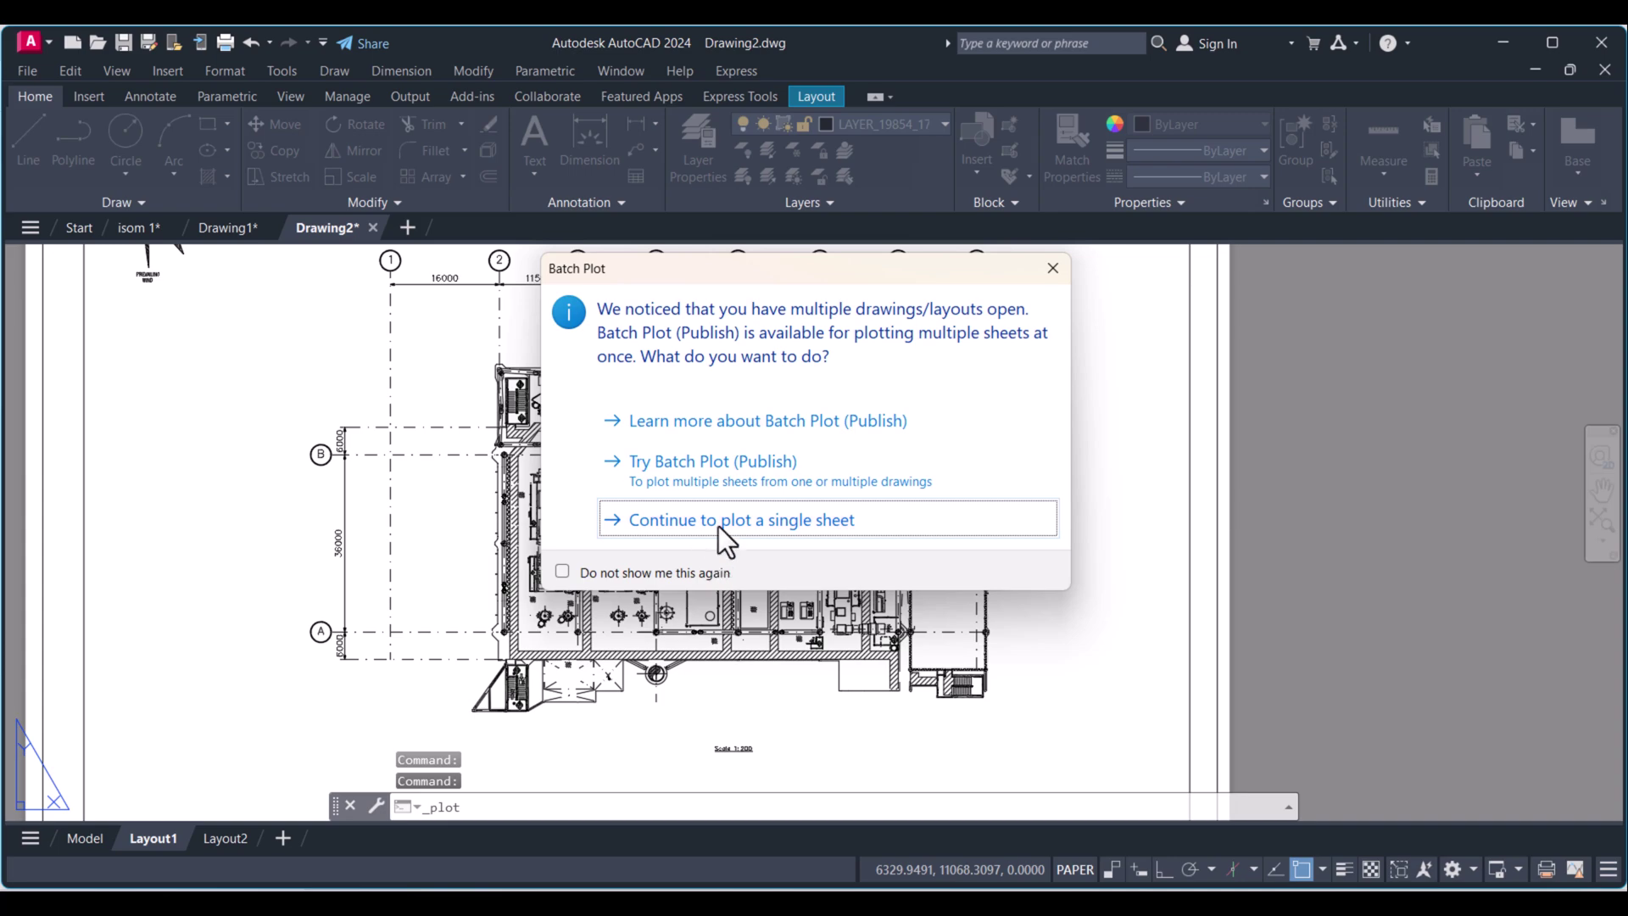
{"action": "left_click", "coordinate": [719, 524]}
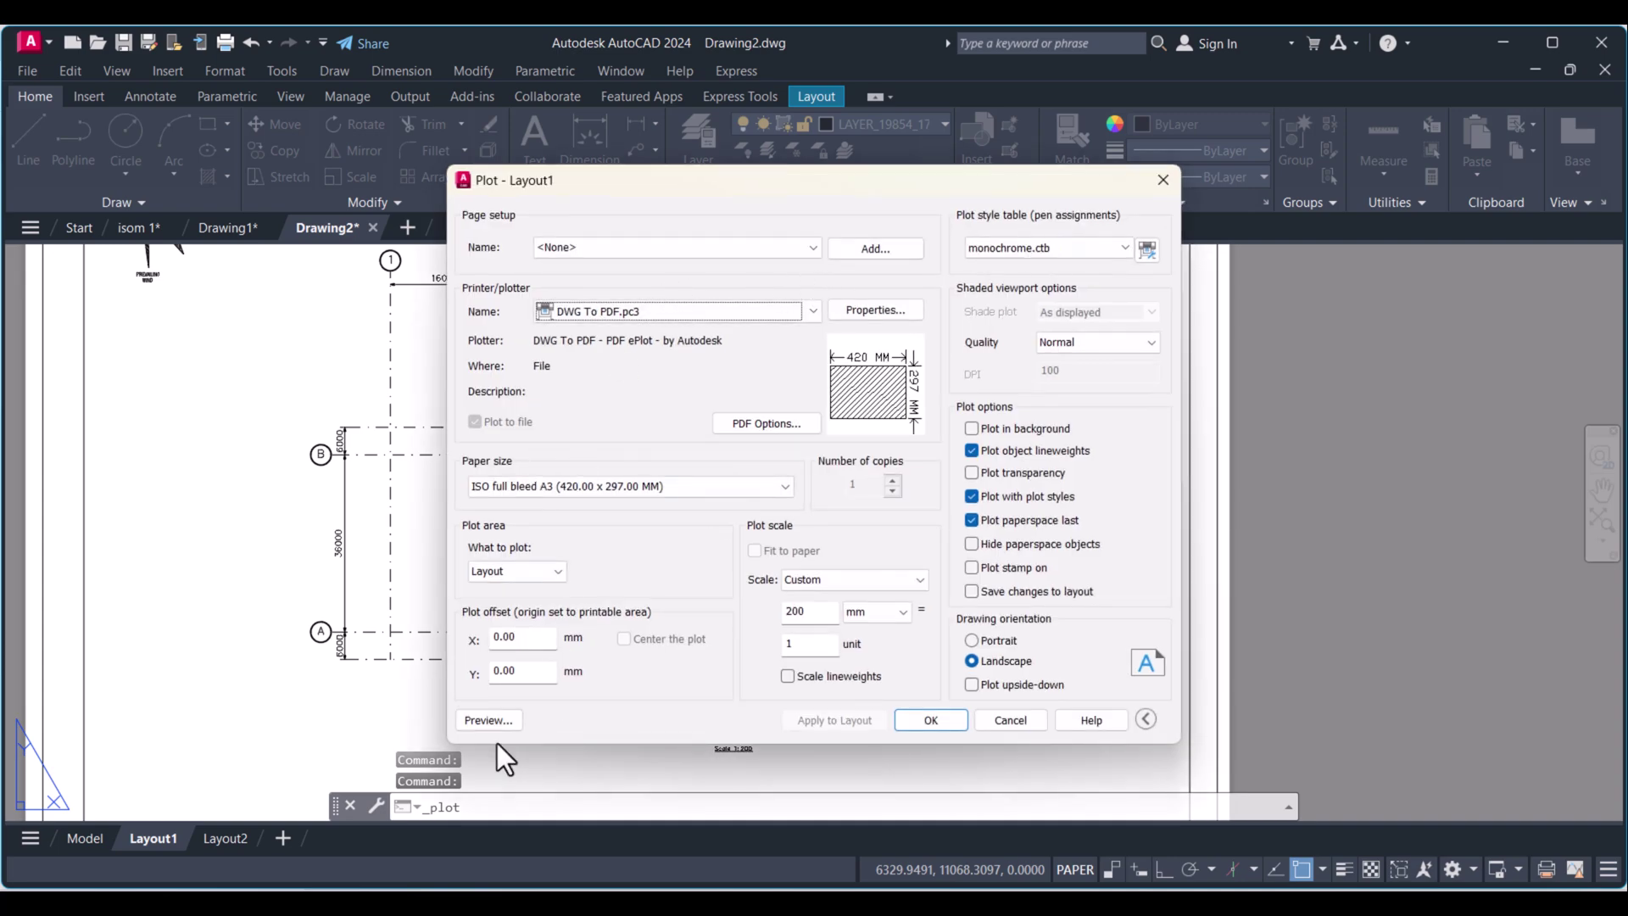
{"action": "left_click", "coordinate": [483, 720]}
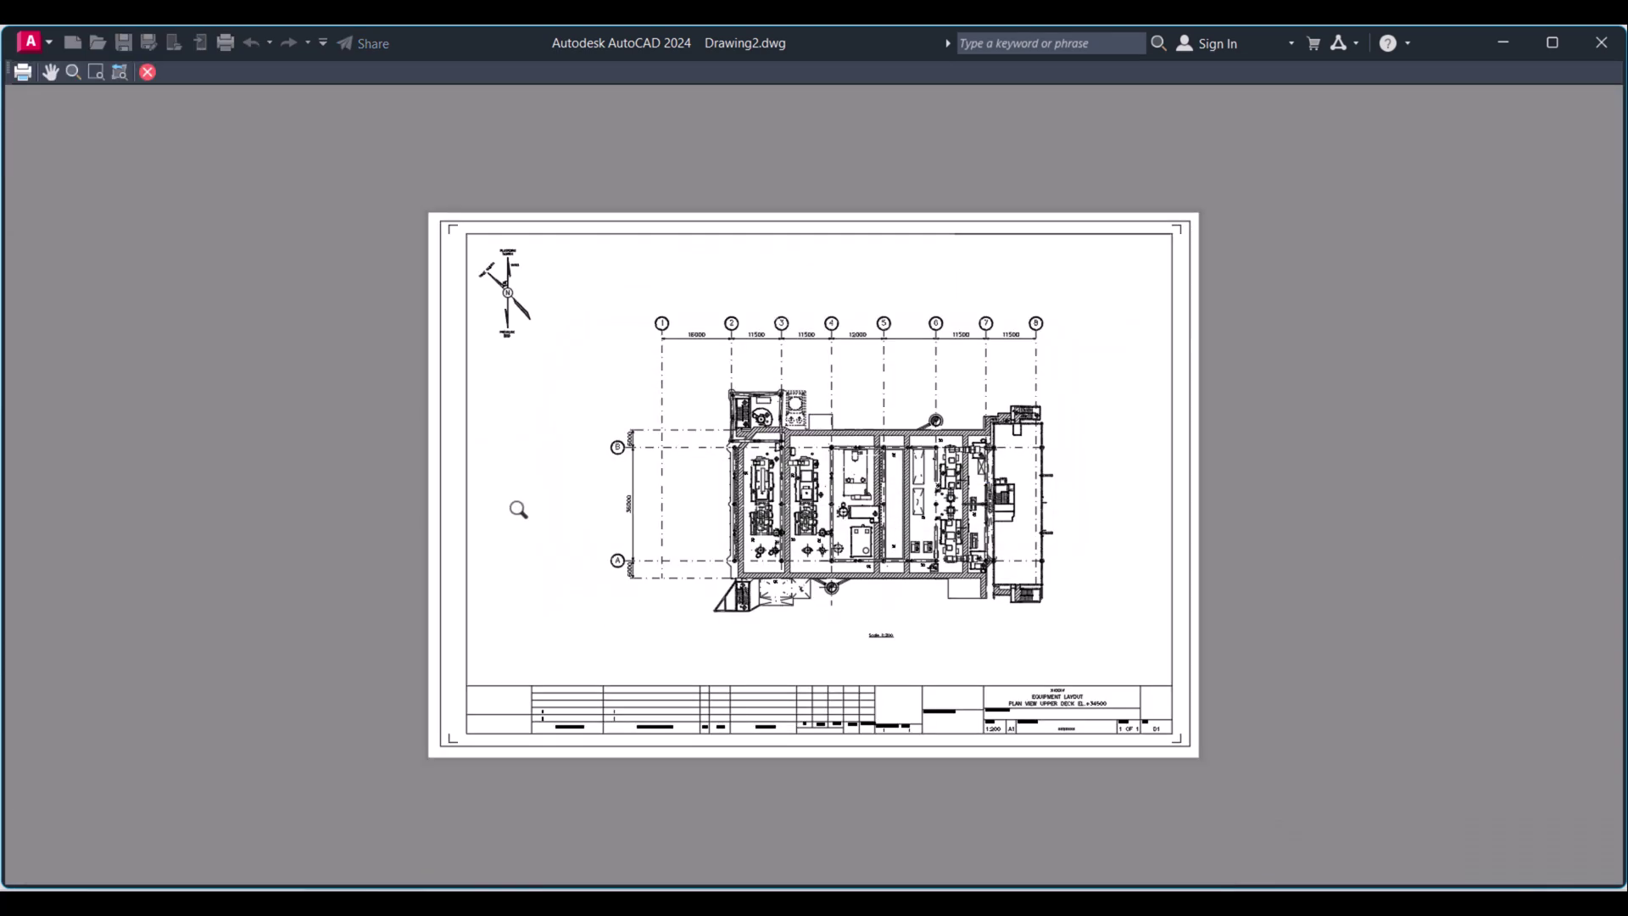
{"action": "right_click", "coordinate": [569, 368]}
{"action": "left_click", "coordinate": [647, 402]}
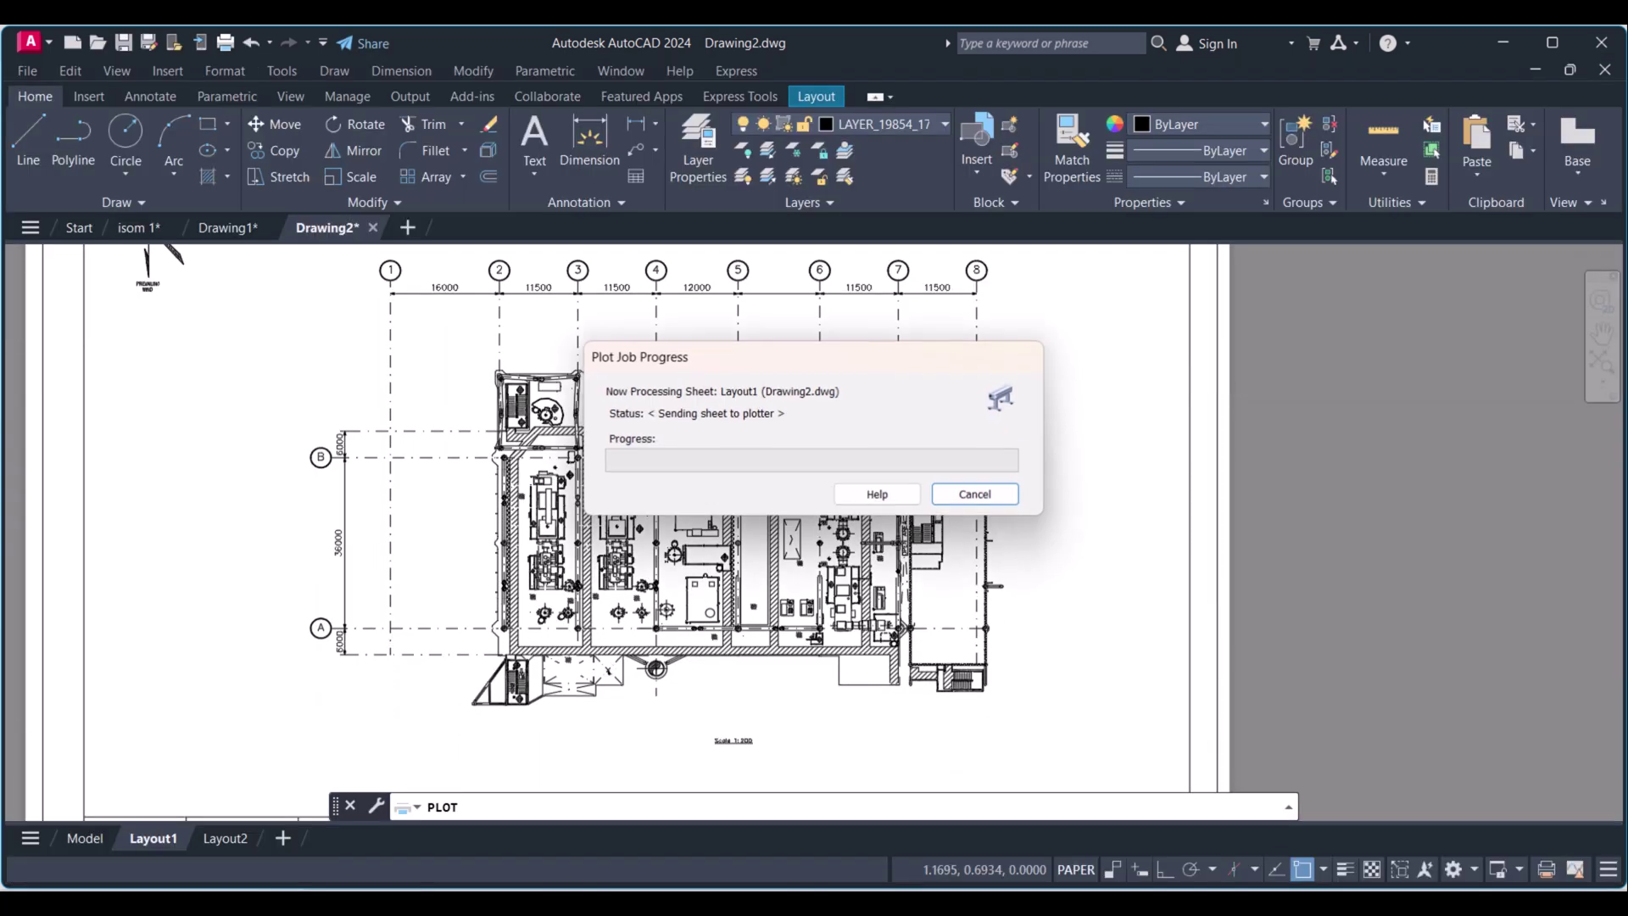
{"action": "left_click", "coordinate": [1113, 664]}
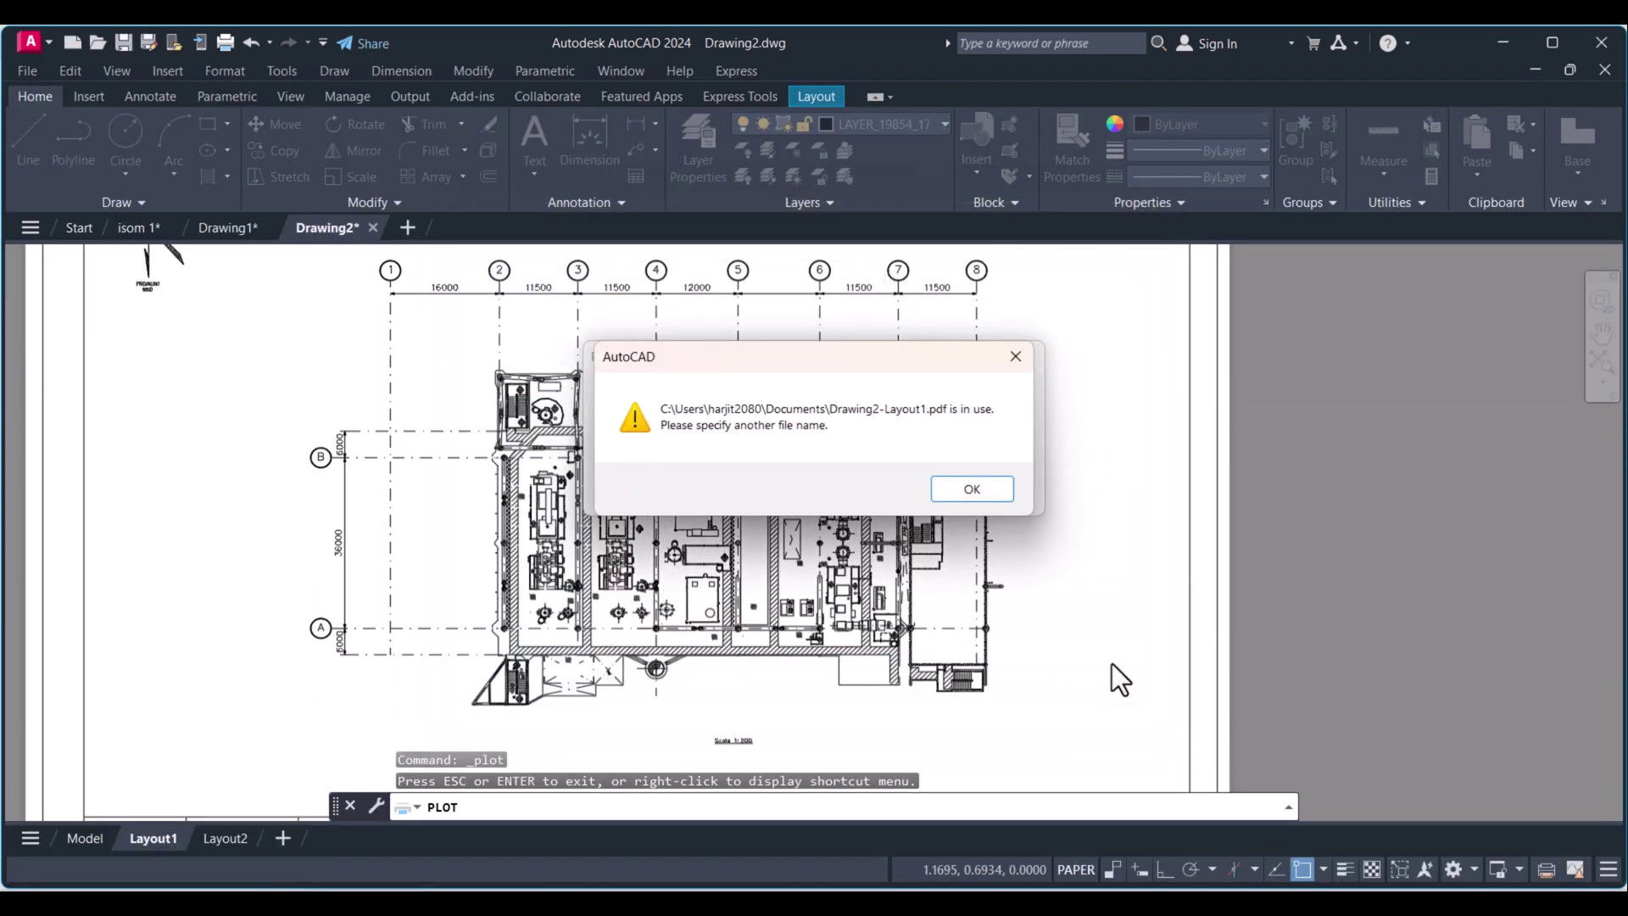
{"action": "left_click", "coordinate": [984, 484]}
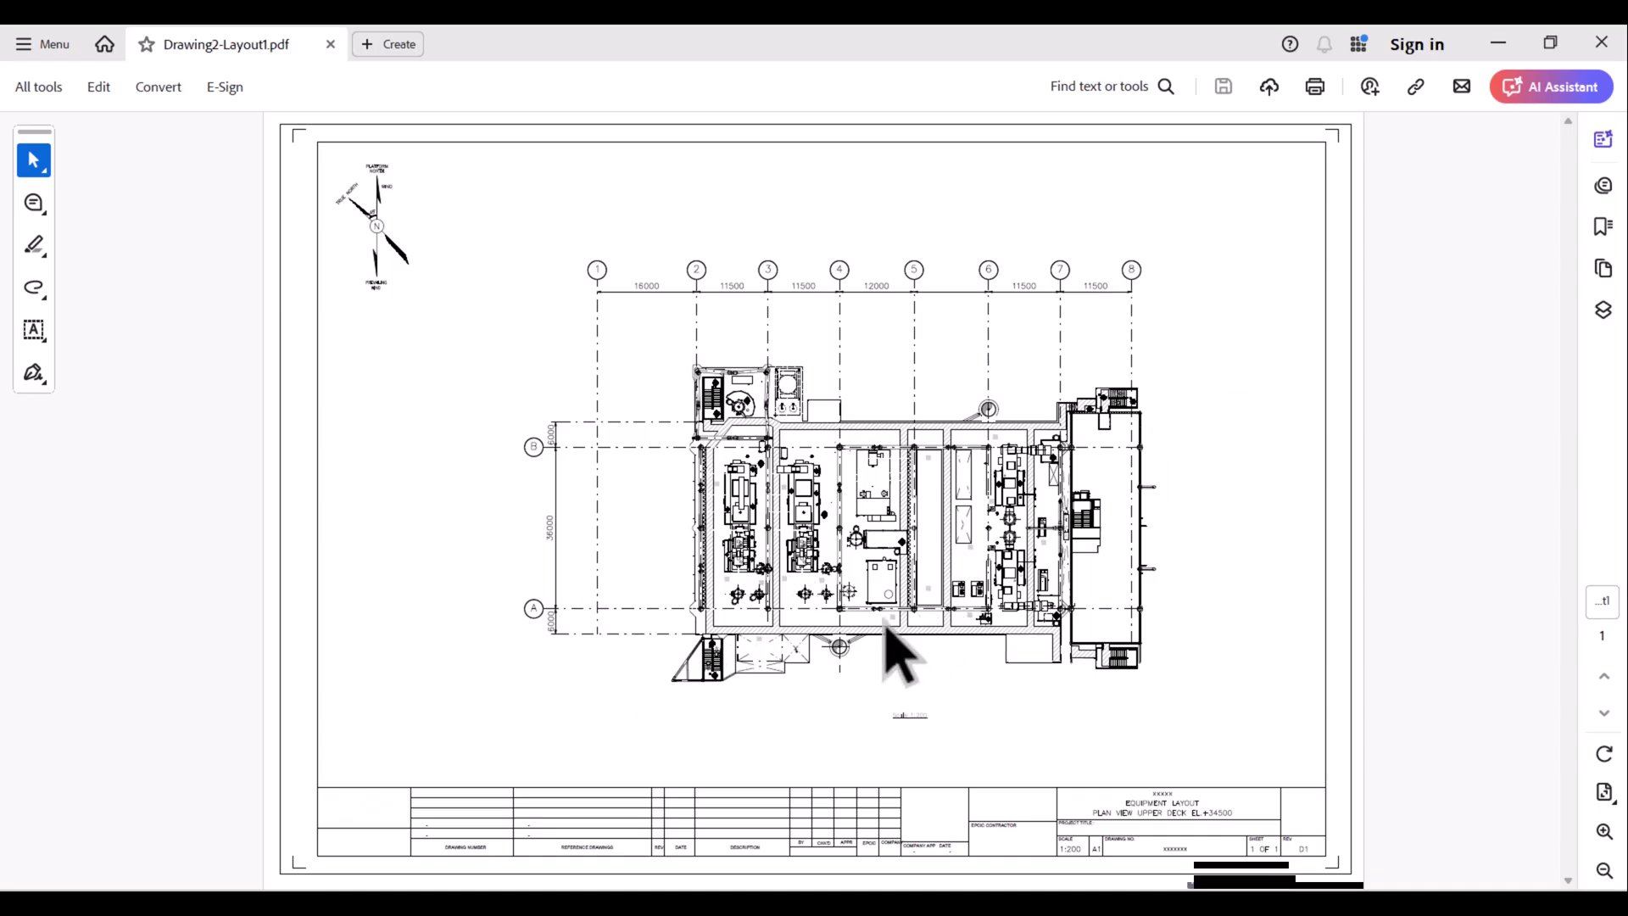
{"action": "scroll", "coordinate": [738, 645], "scroll_direction": "up", "scroll_amount": 2, "text": "ctrl"}
{"action": "scroll", "coordinate": [764, 598], "scroll_direction": "up", "scroll_amount": 1, "text": "ctrl"}
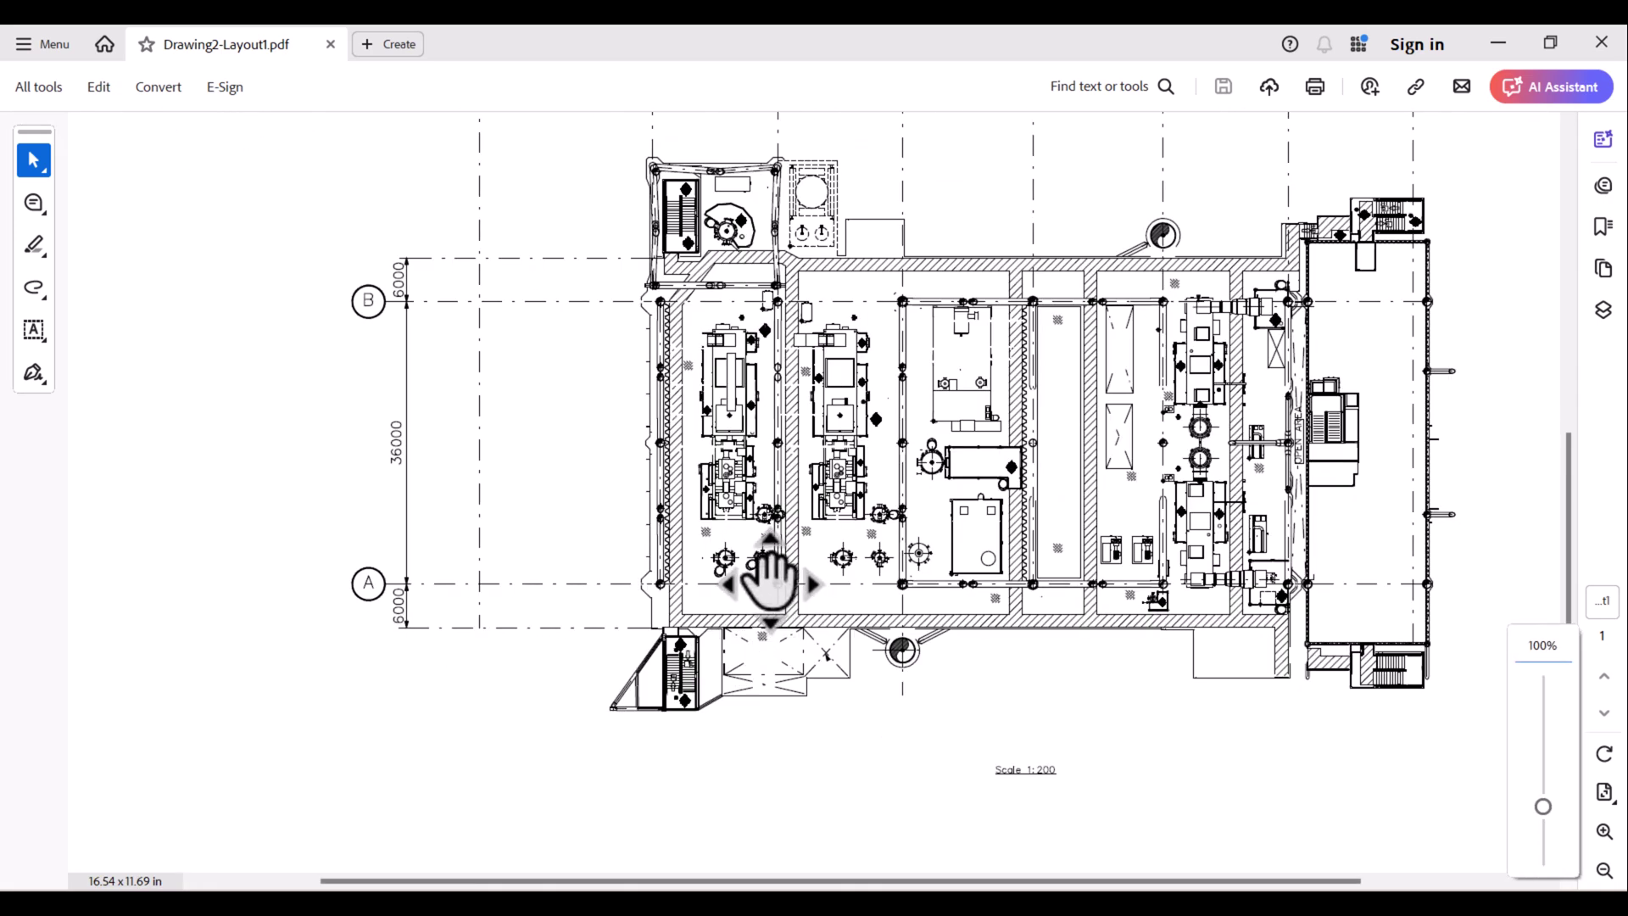
{"action": "scroll", "coordinate": [878, 579], "scroll_direction": "down", "scroll_amount": 1, "text": "ctrl"}
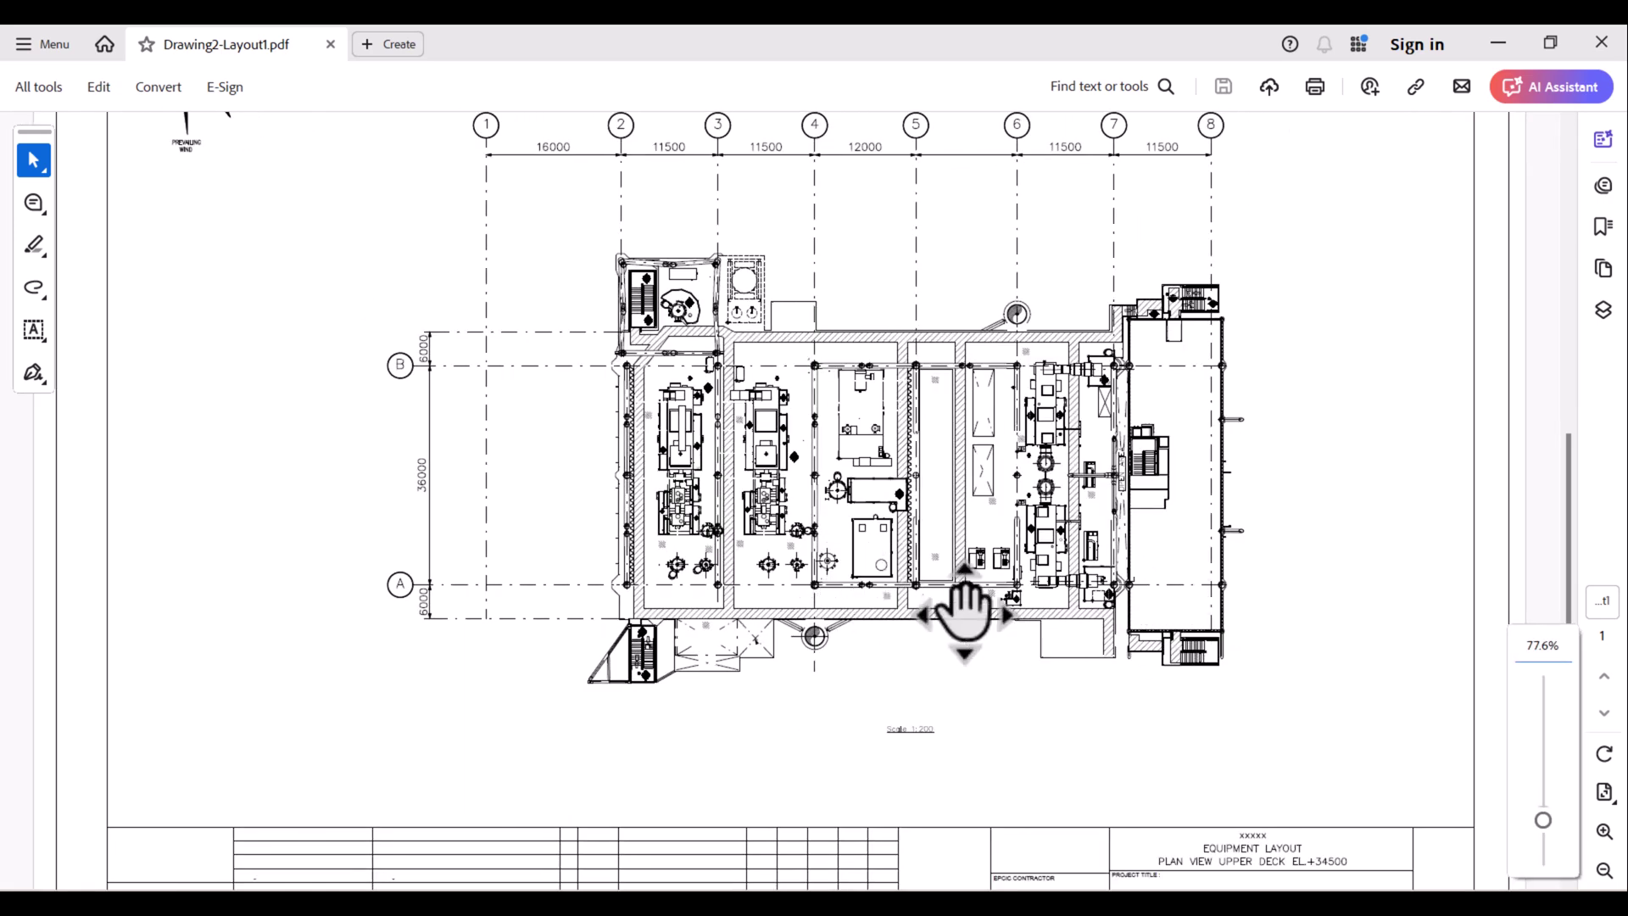
{"action": "scroll", "coordinate": [965, 611], "scroll_direction": "down", "scroll_amount": 1, "text": "ctrl"}
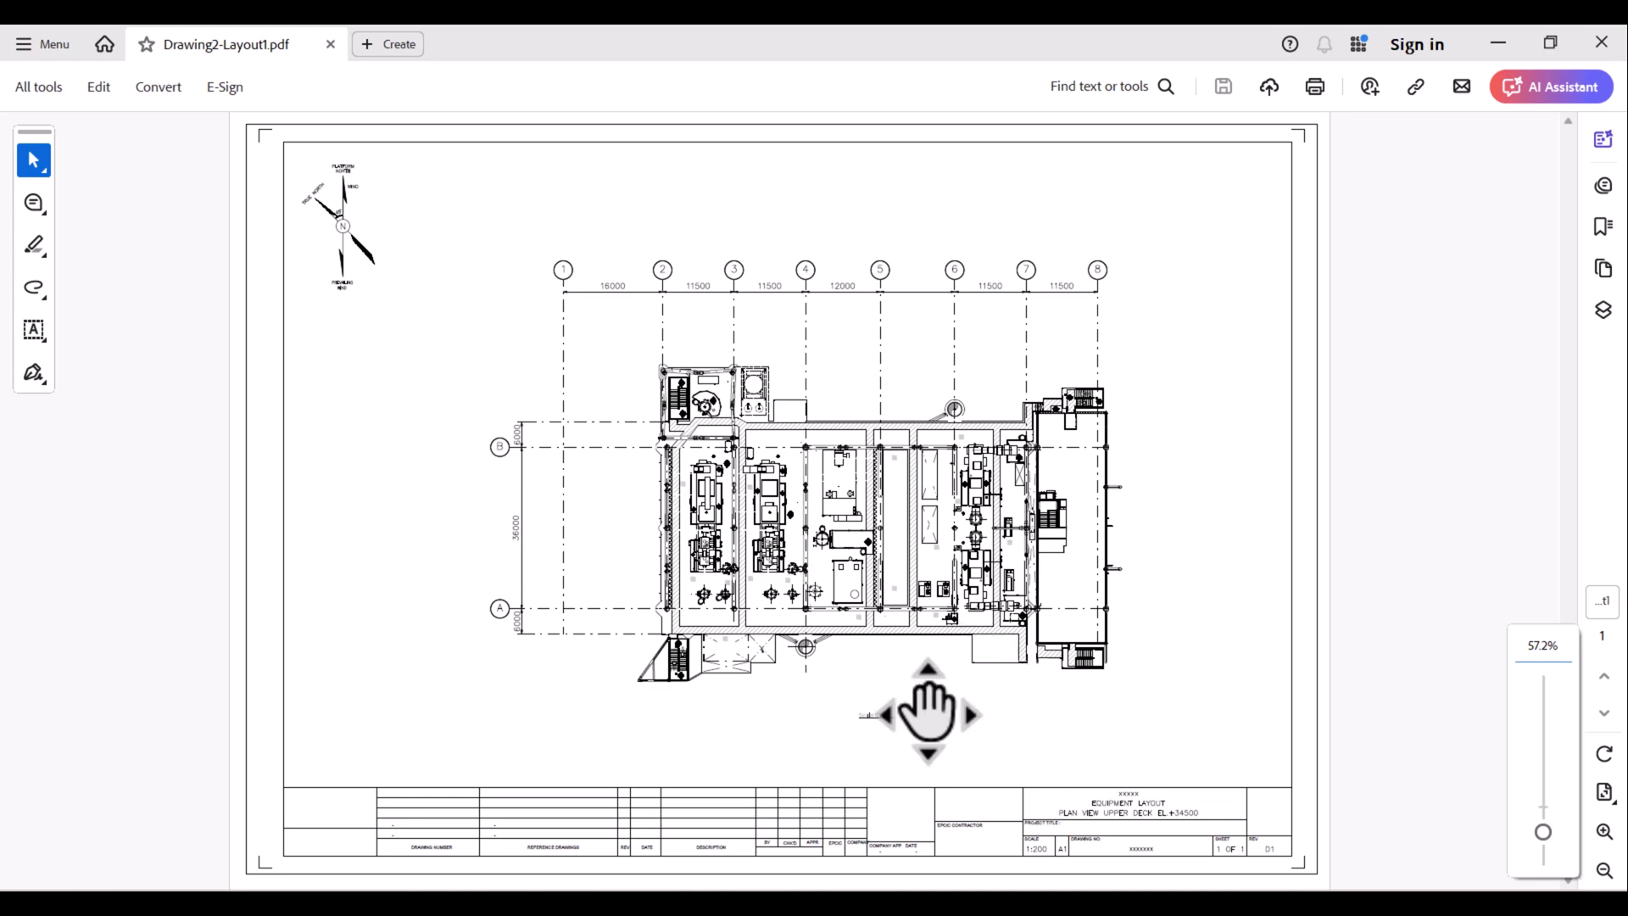
{"action": "scroll", "coordinate": [898, 590], "scroll_direction": "up", "scroll_amount": 1, "text": "ctrl"}
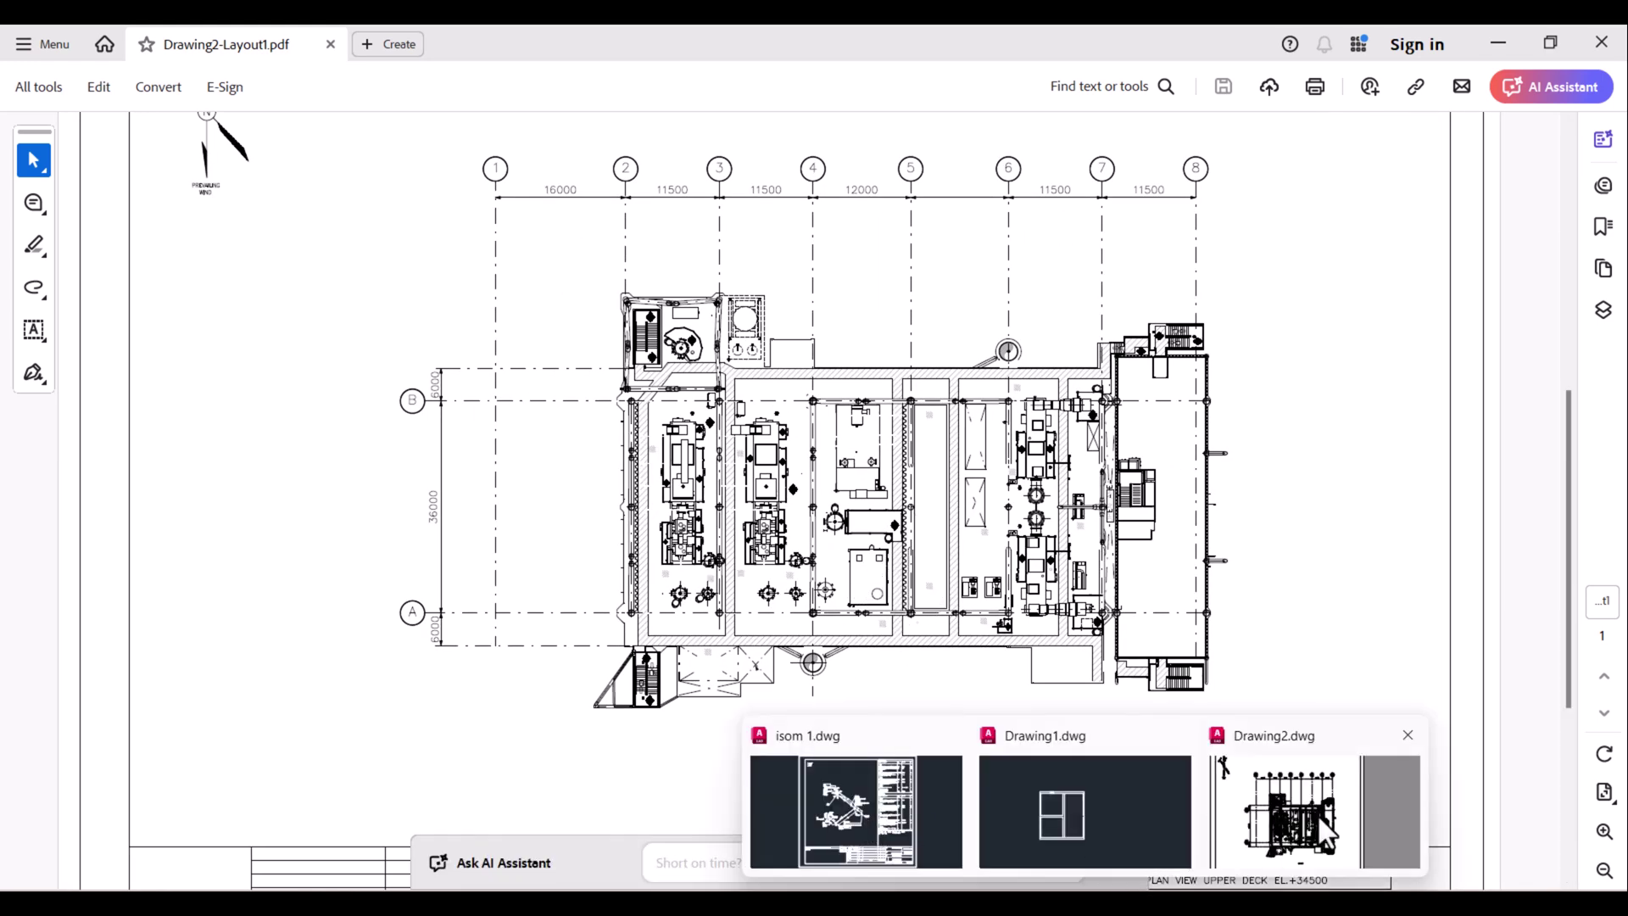
Return from the Acrobat PDF to the AutoCAD drawing
{"action": "left_click", "coordinate": [1313, 811]}
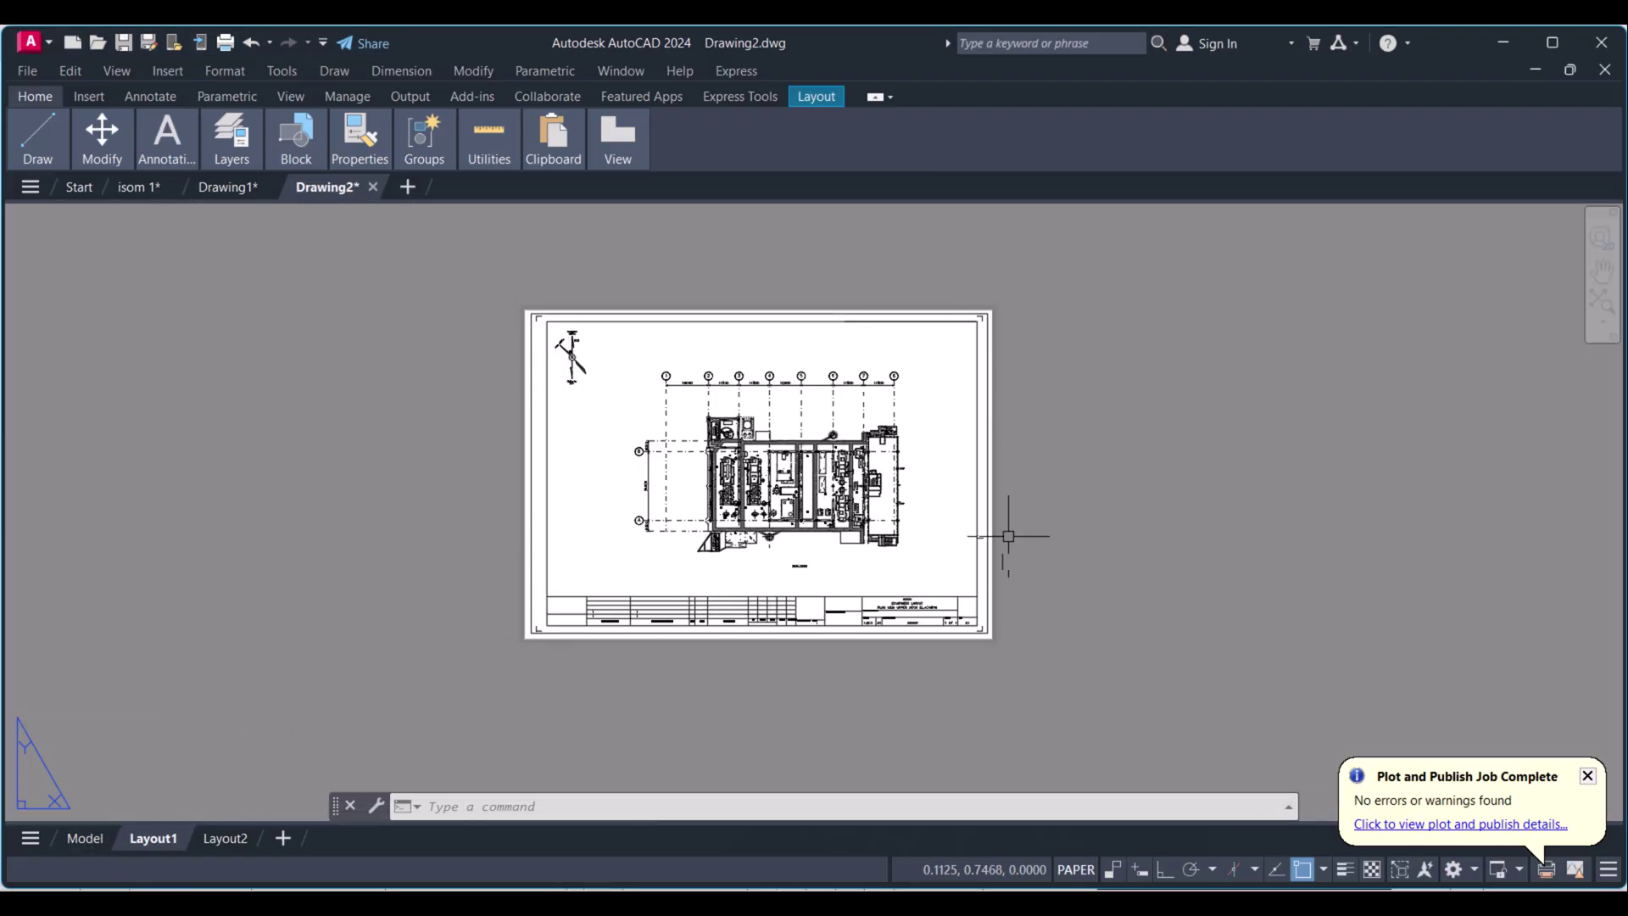
{"action": "scroll", "coordinate": [745, 503], "scroll_direction": "up", "scroll_amount": 2}
{"action": "scroll", "coordinate": [745, 502], "scroll_direction": "up", "scroll_amount": 1}
{"action": "scroll", "coordinate": [745, 503], "scroll_direction": "down", "scroll_amount": 1}
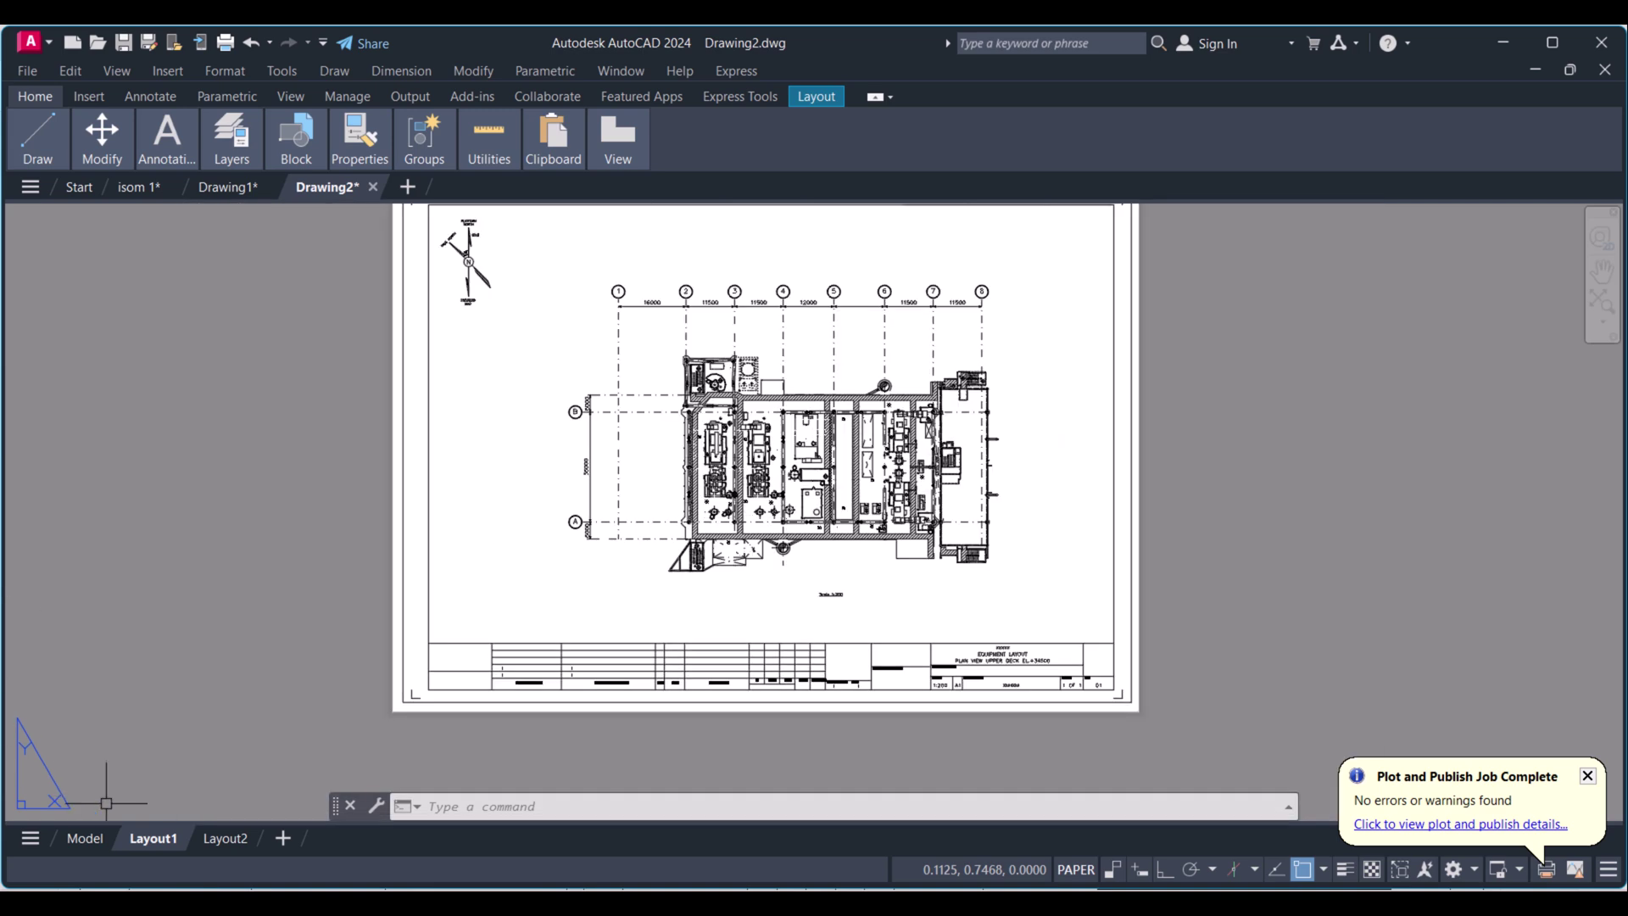